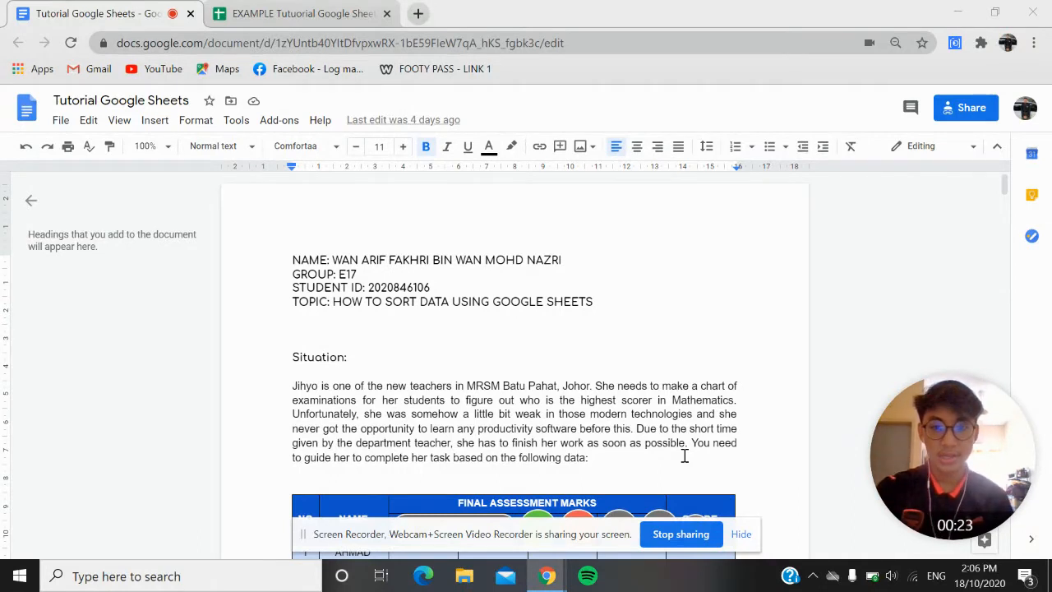
# Examine the situation text, the final assessment marks table, the marks-to-grade table and the first instruction in the tutorial document.
pyautogui.click(742, 534)
pyautogui.scroll(-1, 805, 321)
pyautogui.scroll(1, 809, 316)
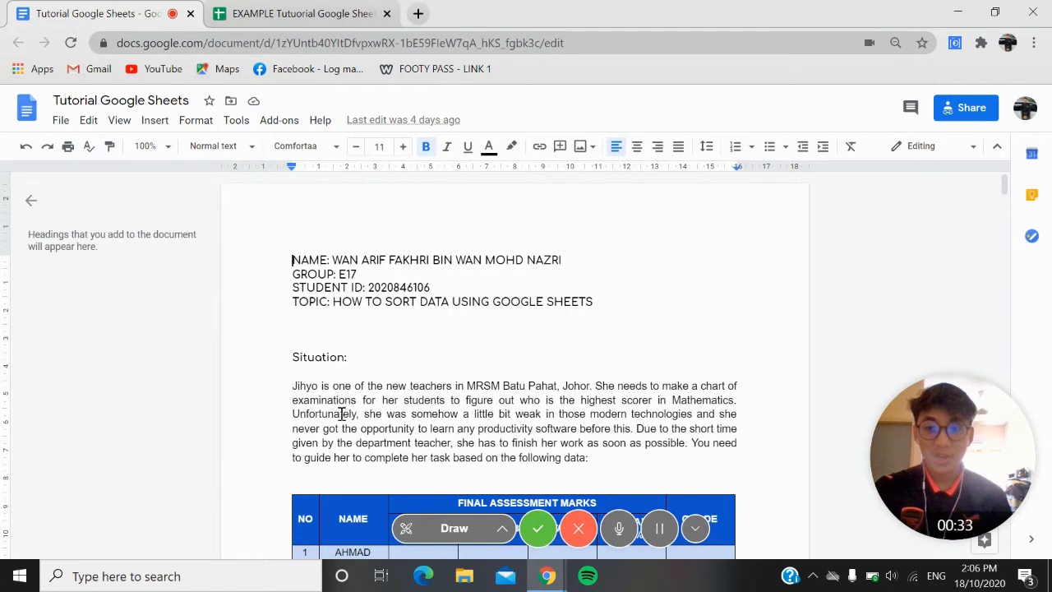
pyautogui.scroll(-1, 675, 322)
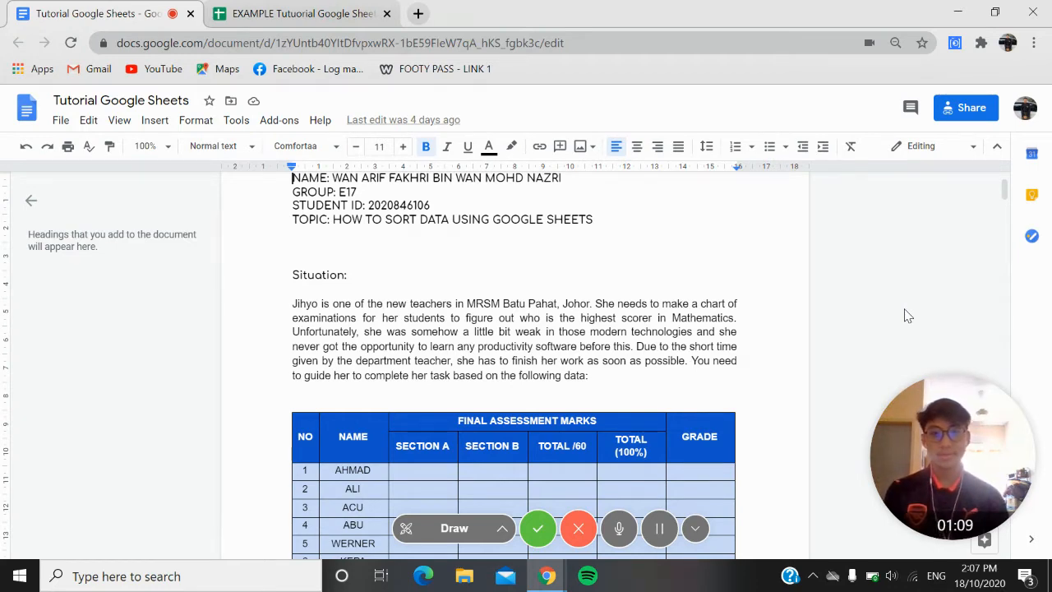
pyautogui.scroll(-3, 734, 332)
pyautogui.scroll(1, 735, 298)
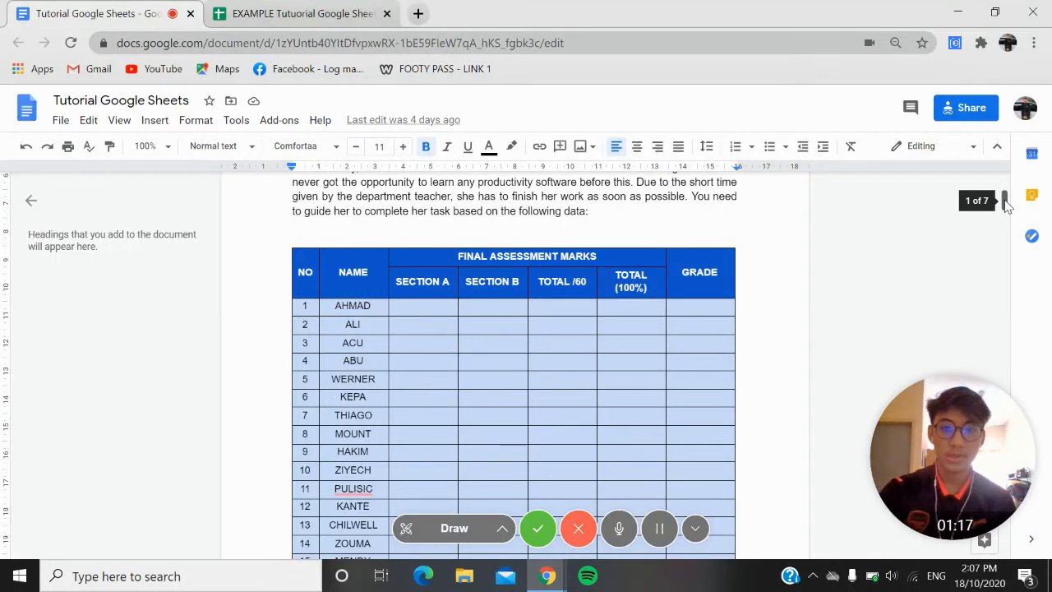
pyautogui.moveTo(1004, 203); pyautogui.dragTo(1002, 208)
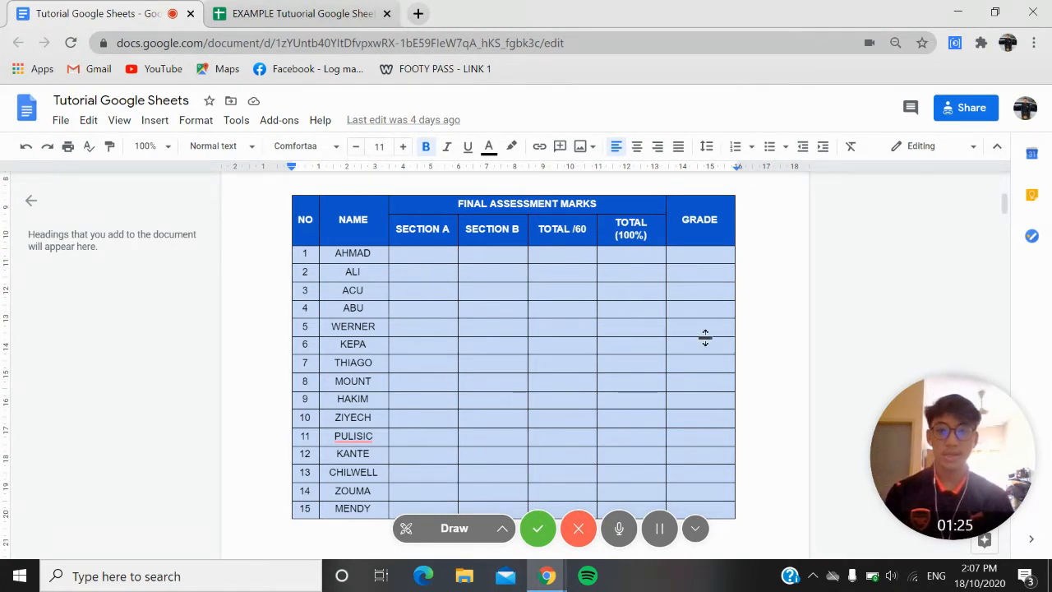
pyautogui.scroll(-3, 807, 316)
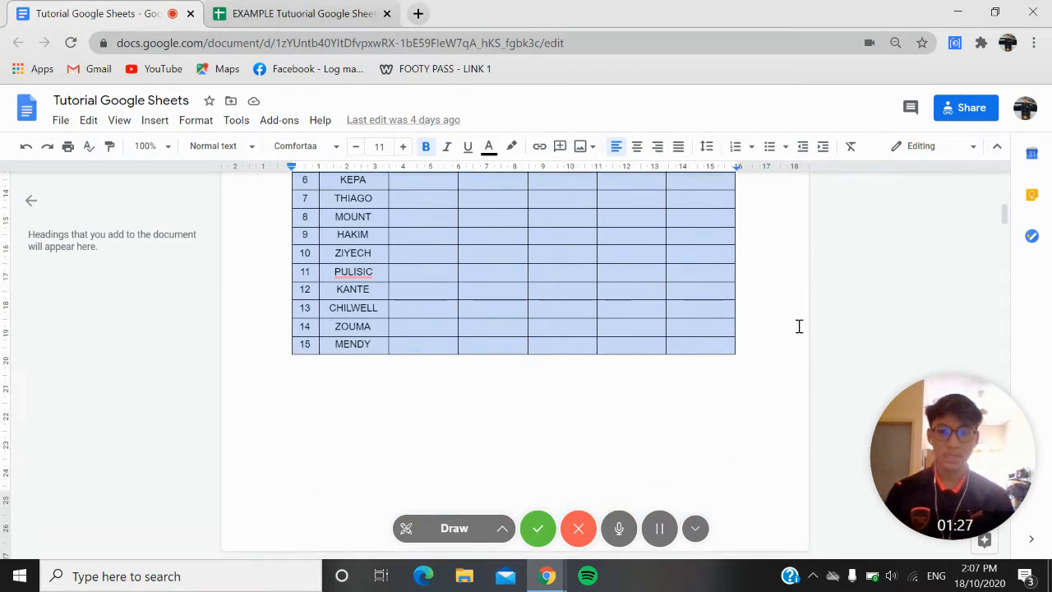
pyautogui.scroll(-6, 798, 326)
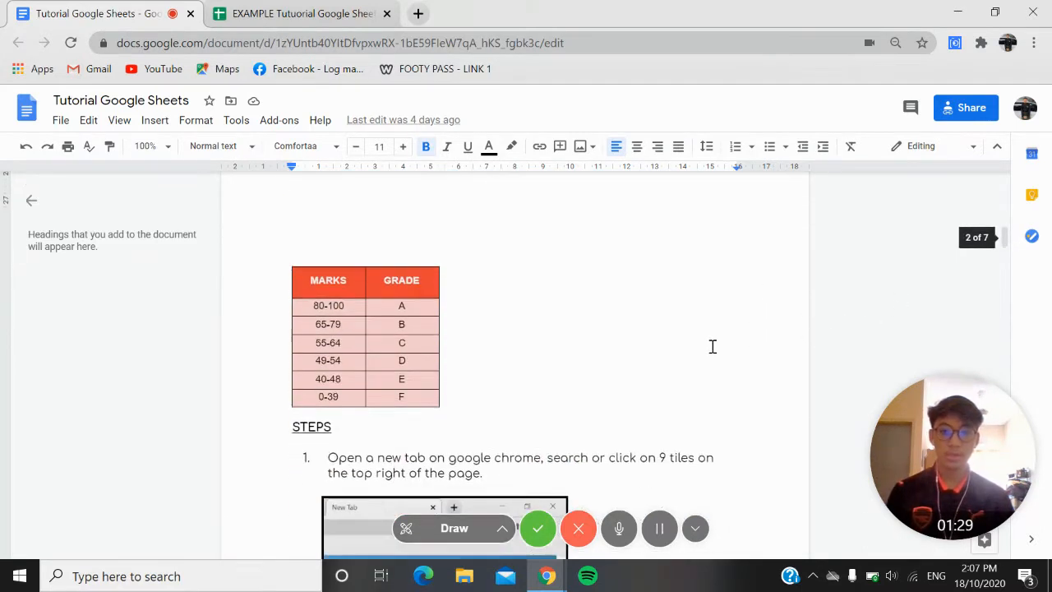
pyautogui.scroll(-1, 698, 352)
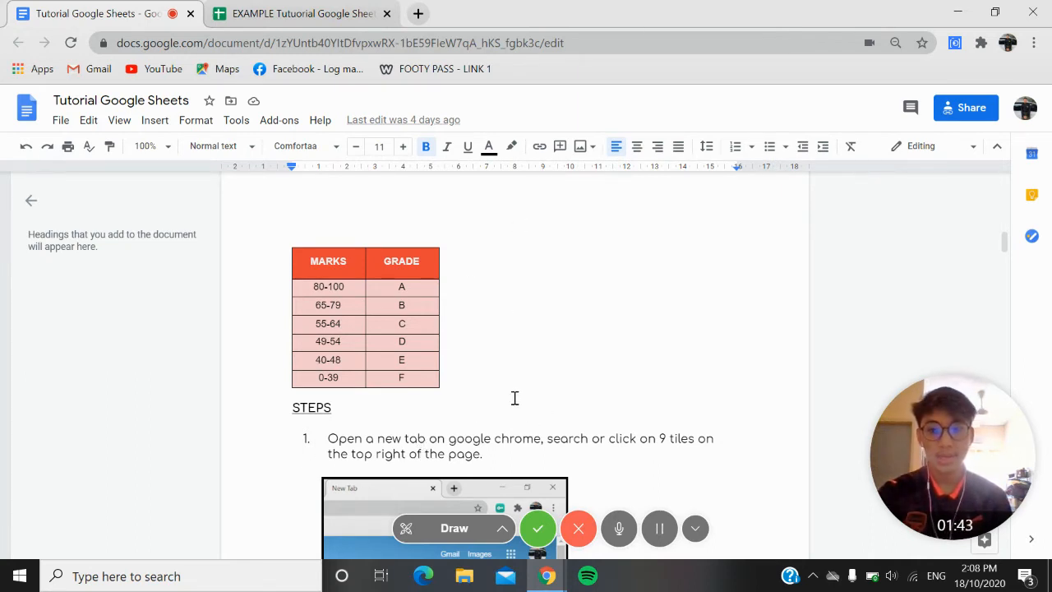
pyautogui.scroll(-1, 514, 399)
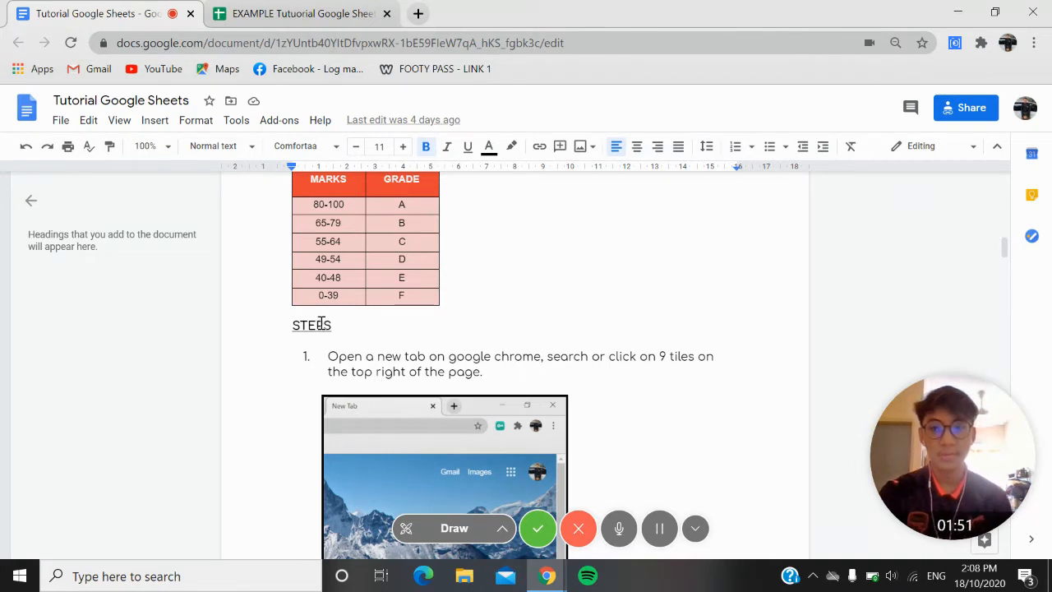
# Open Google Sheets from the Google apps list in a new browser tab, following the document's first two instructions.
pyautogui.click(417, 13)
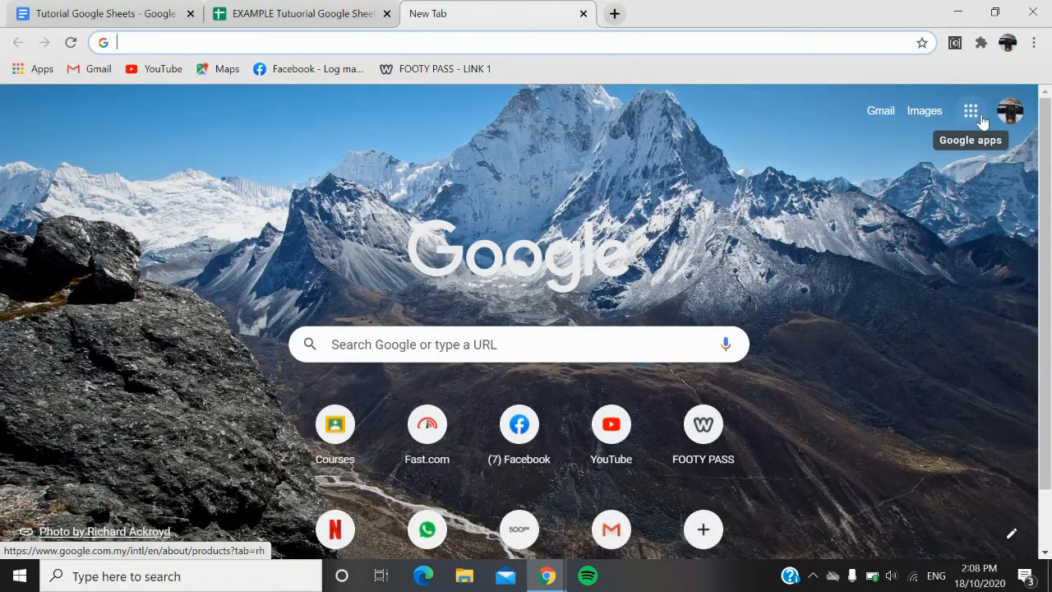
pyautogui.click(970, 116)
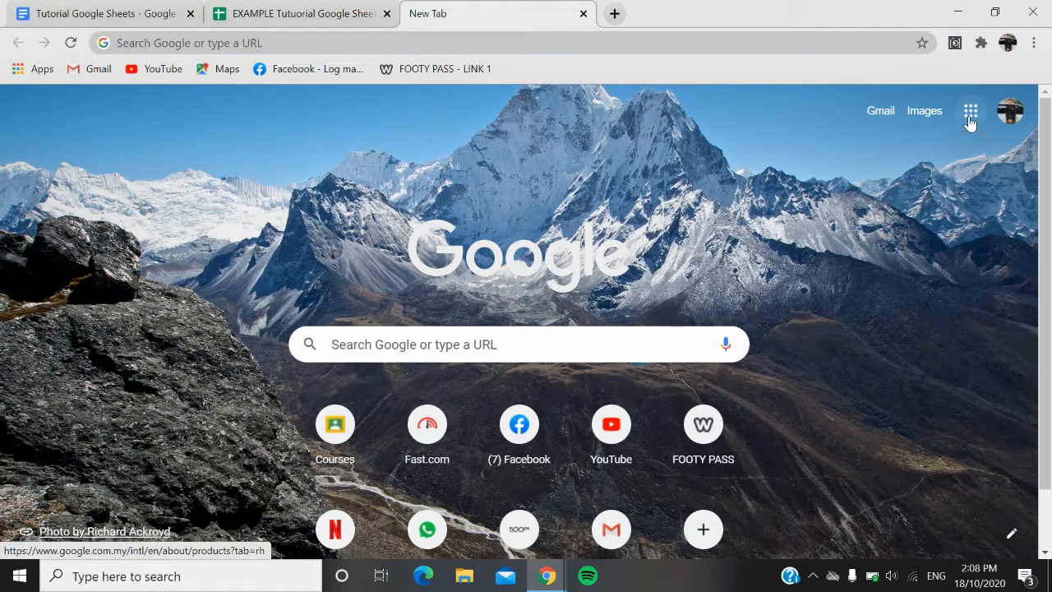
pyautogui.click(168, 10)
pyautogui.scroll(-2, 448, 329)
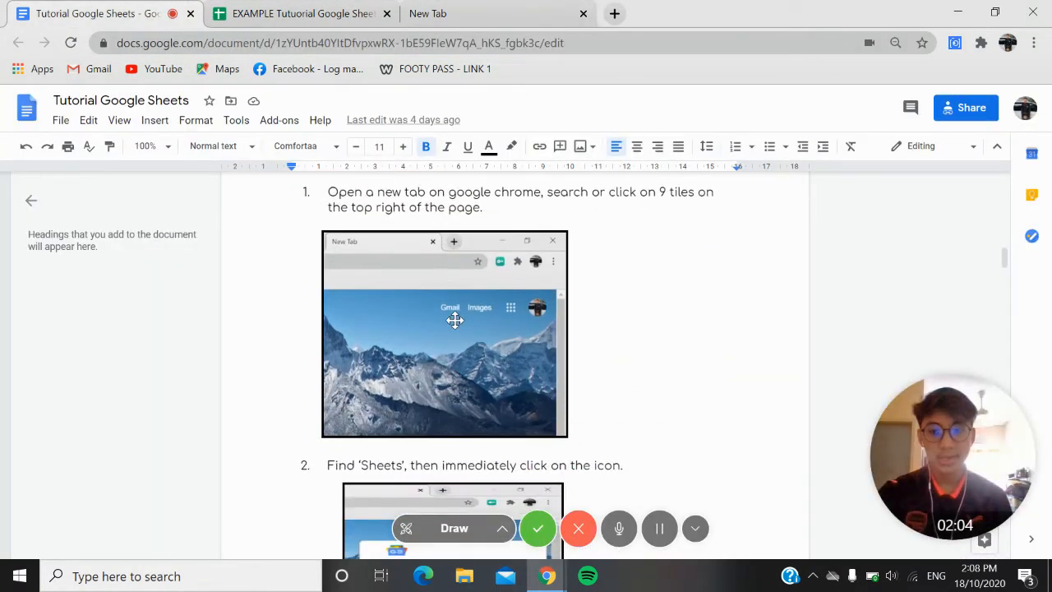
pyautogui.scroll(-1, 454, 321)
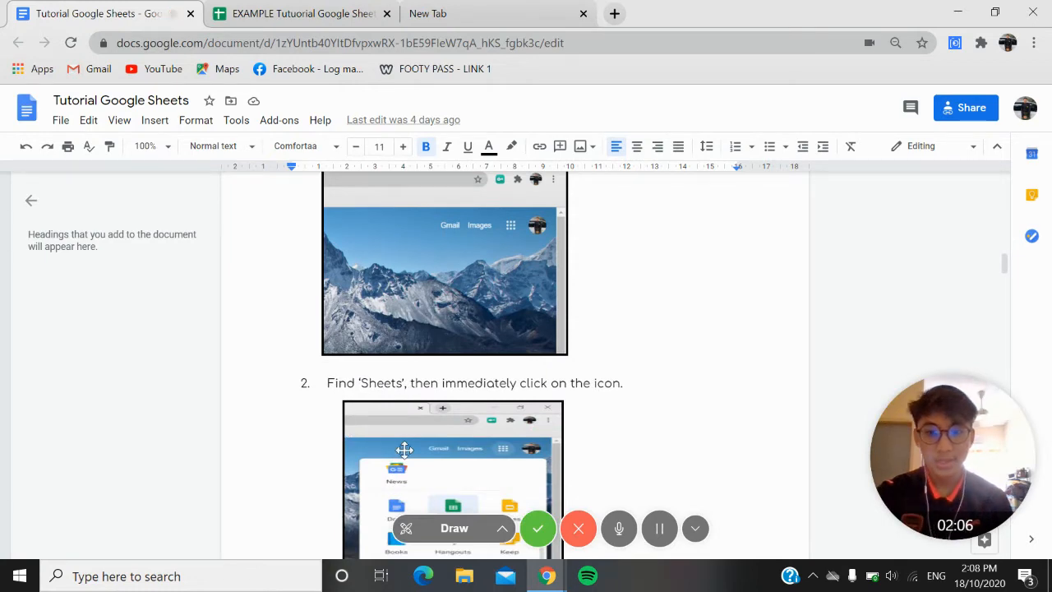
pyautogui.click(525, 4)
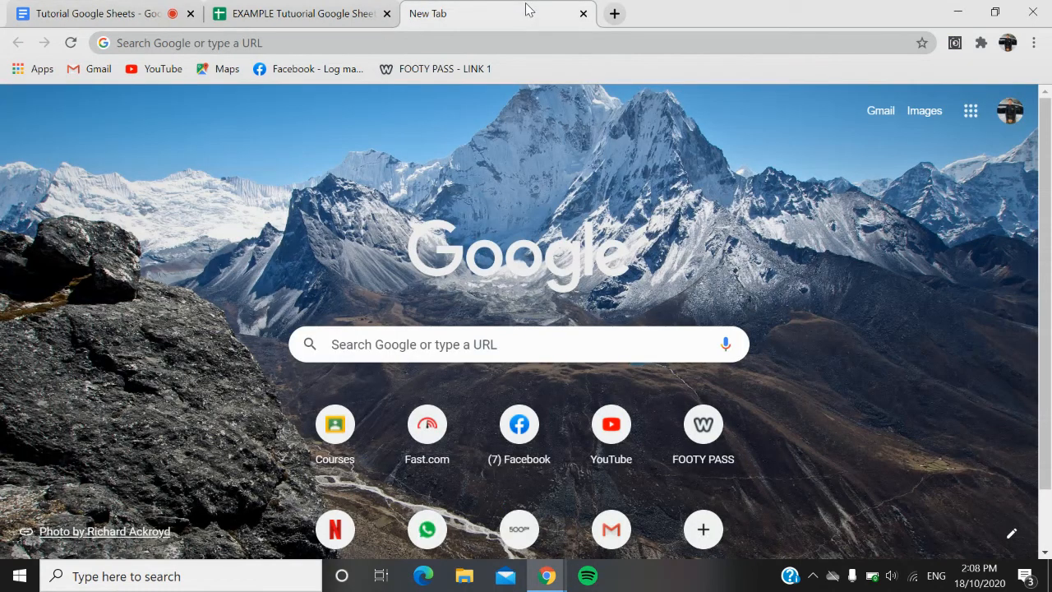
pyautogui.click(965, 116)
pyautogui.scroll(-5, 868, 222)
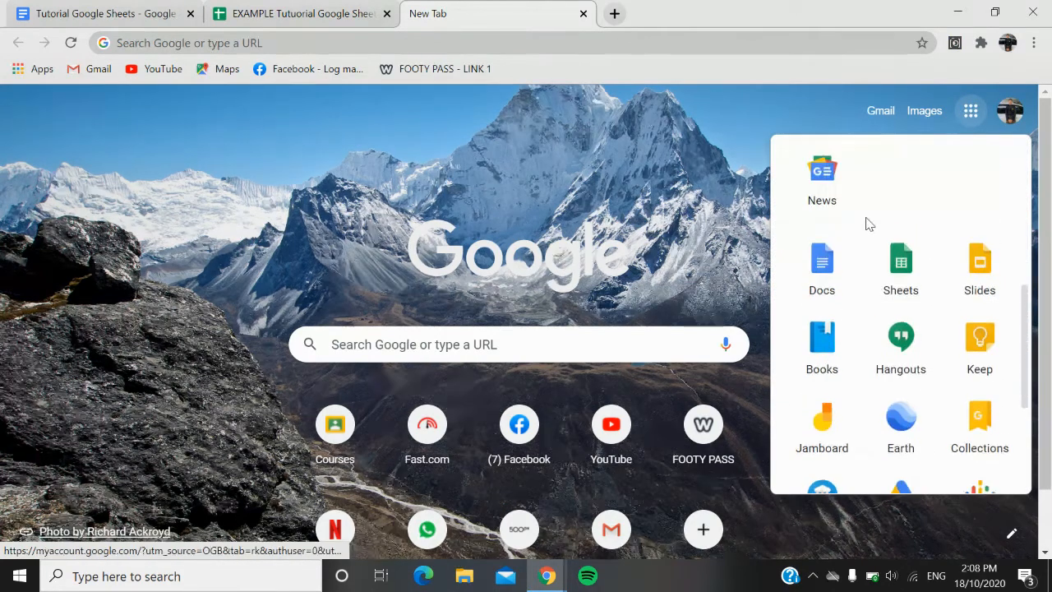
pyautogui.click(897, 256)
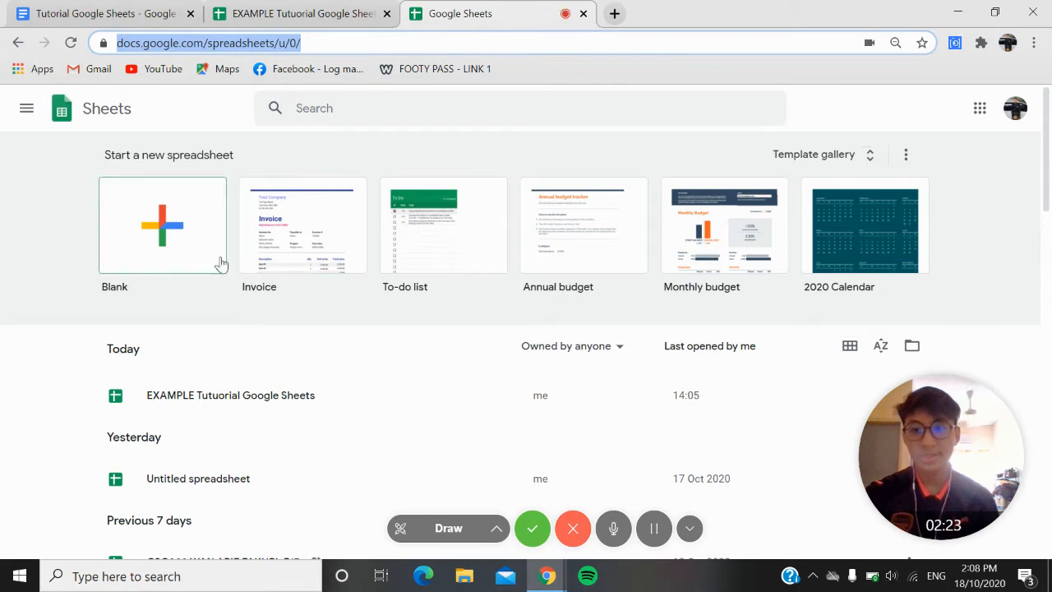
# Read instruction 3 in the tutorial document and look through the Personal and Work templates in the Sheets template gallery.
pyautogui.click(106, 13)
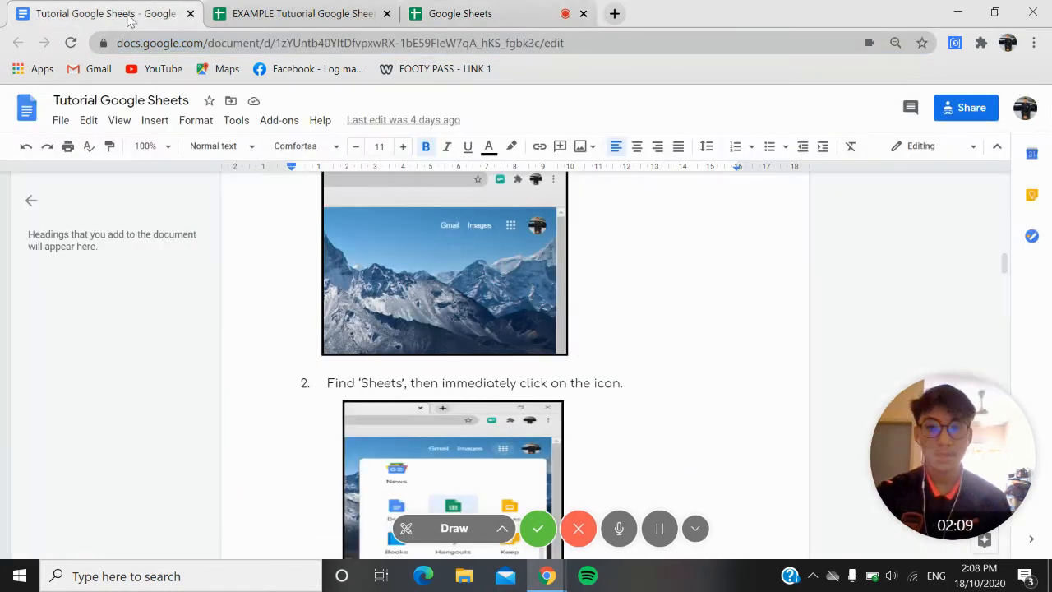
pyautogui.scroll(-5, 428, 326)
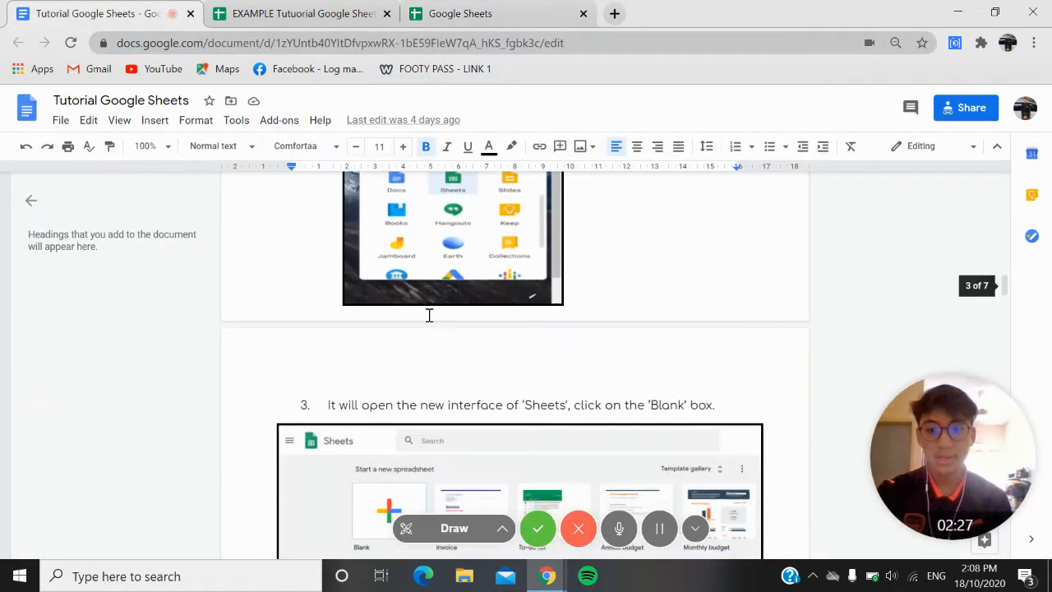
pyautogui.scroll(-3, 429, 315)
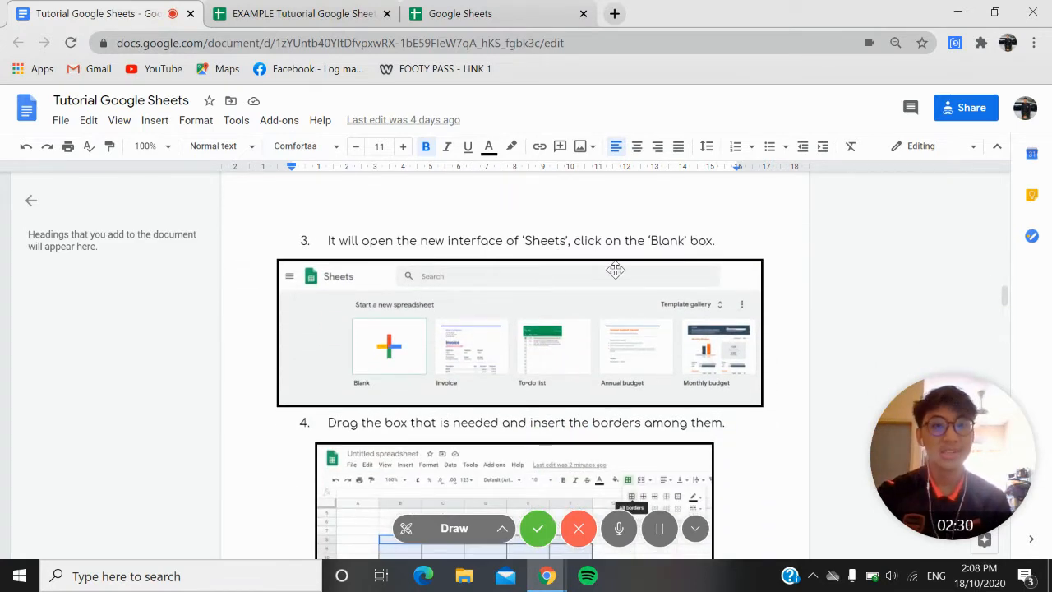
pyautogui.click(460, 12)
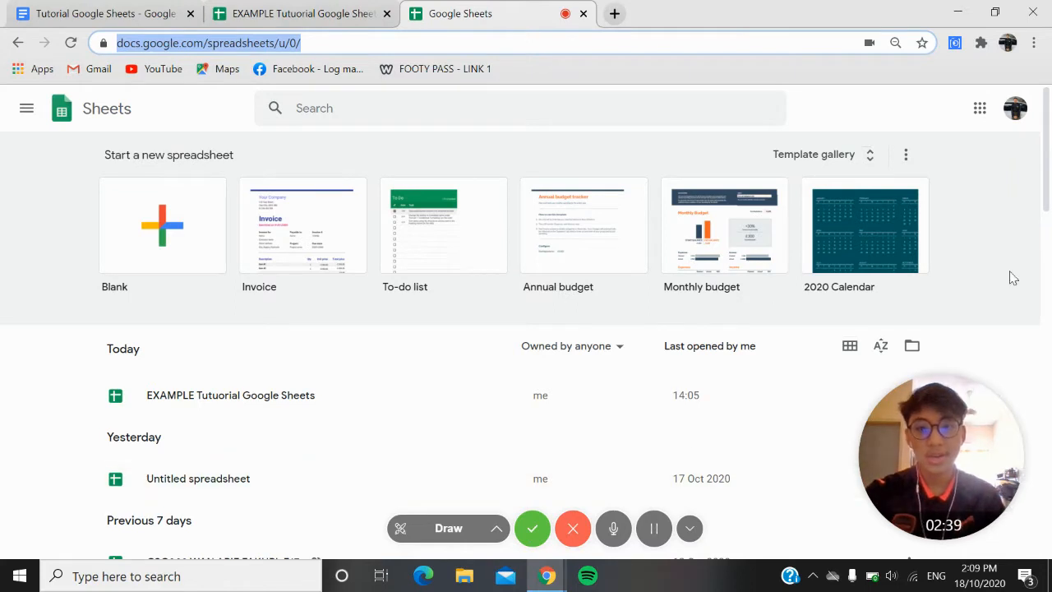
pyautogui.click(864, 160)
pyautogui.scroll(-2, 411, 307)
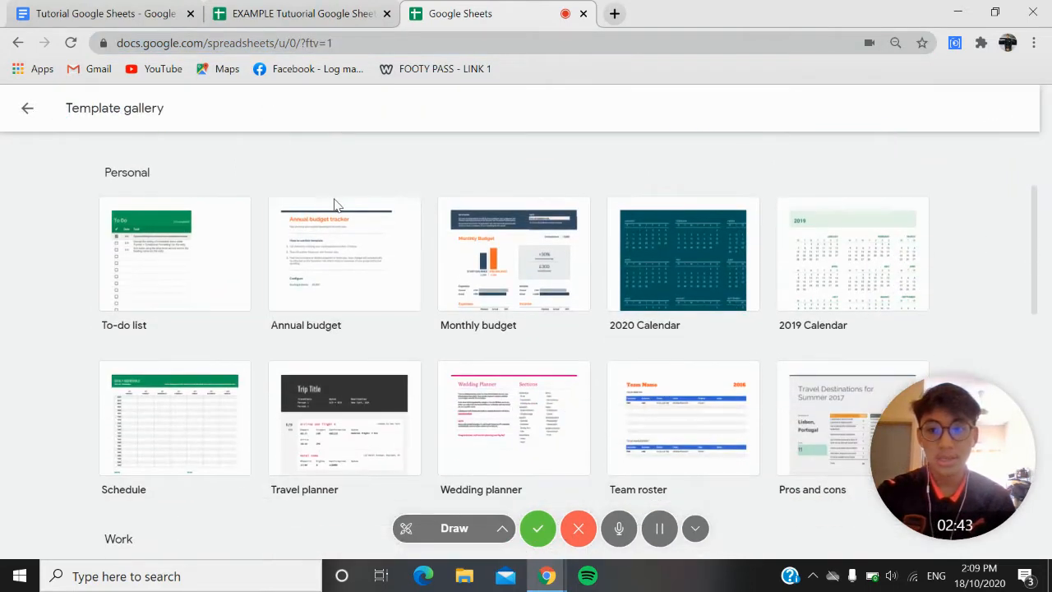
pyautogui.scroll(-3, 639, 336)
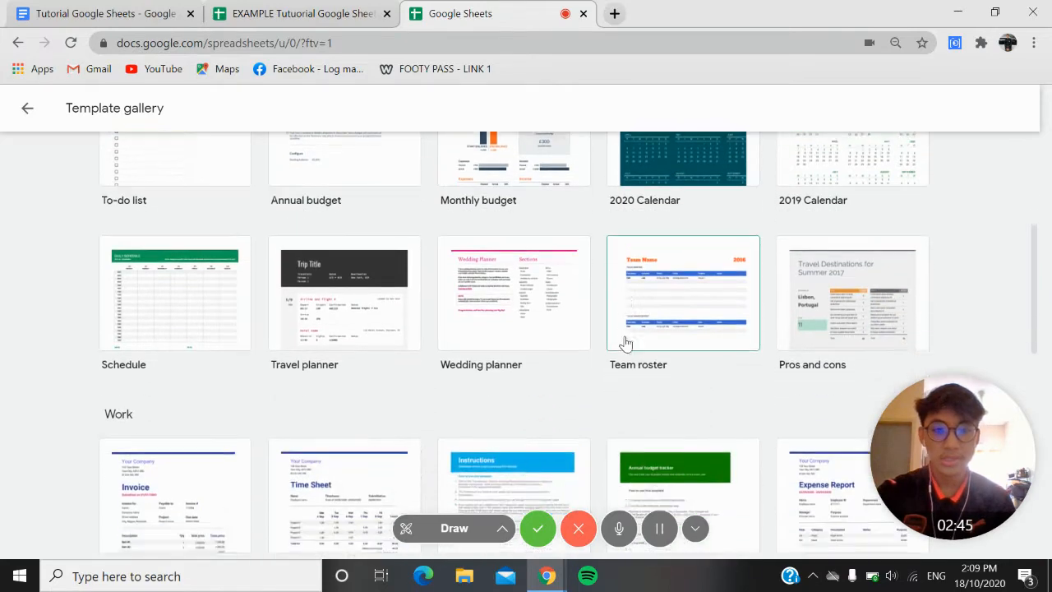
pyautogui.scroll(2, 493, 353)
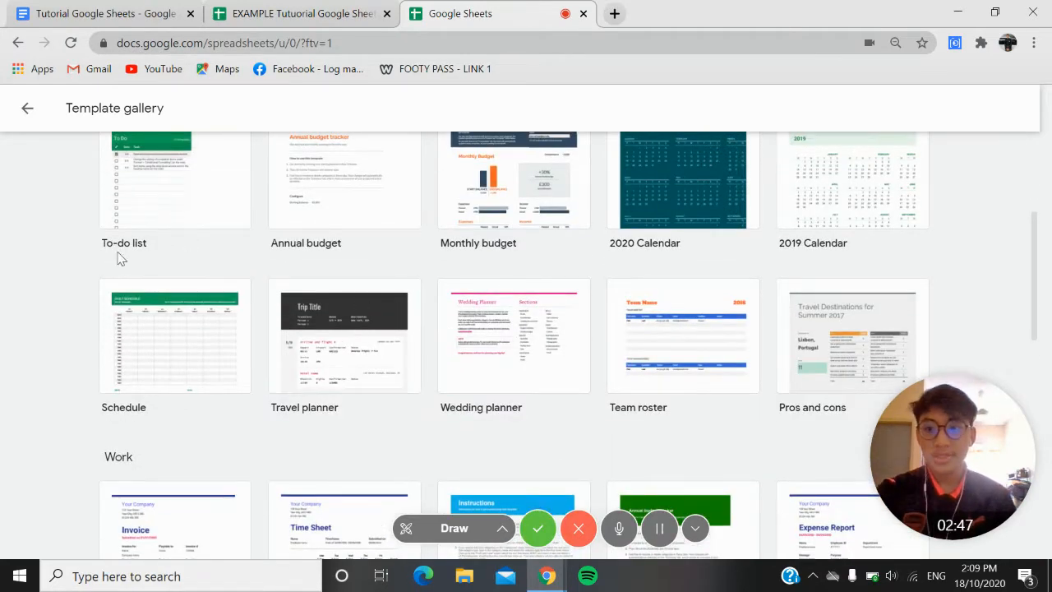
pyautogui.scroll(2, 144, 287)
pyautogui.scroll(-1, 136, 352)
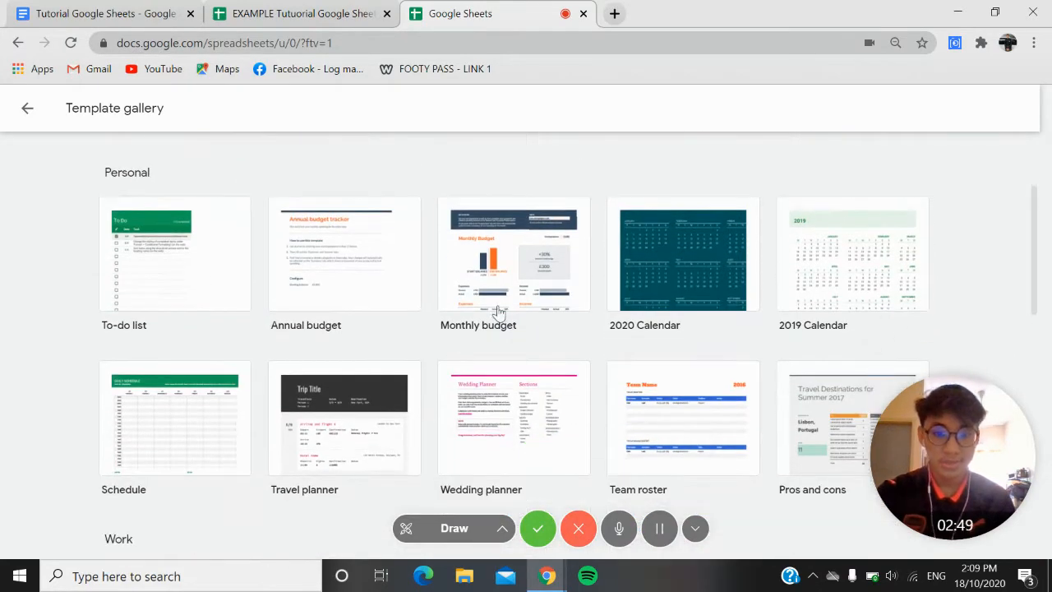
pyautogui.scroll(-2, 354, 312)
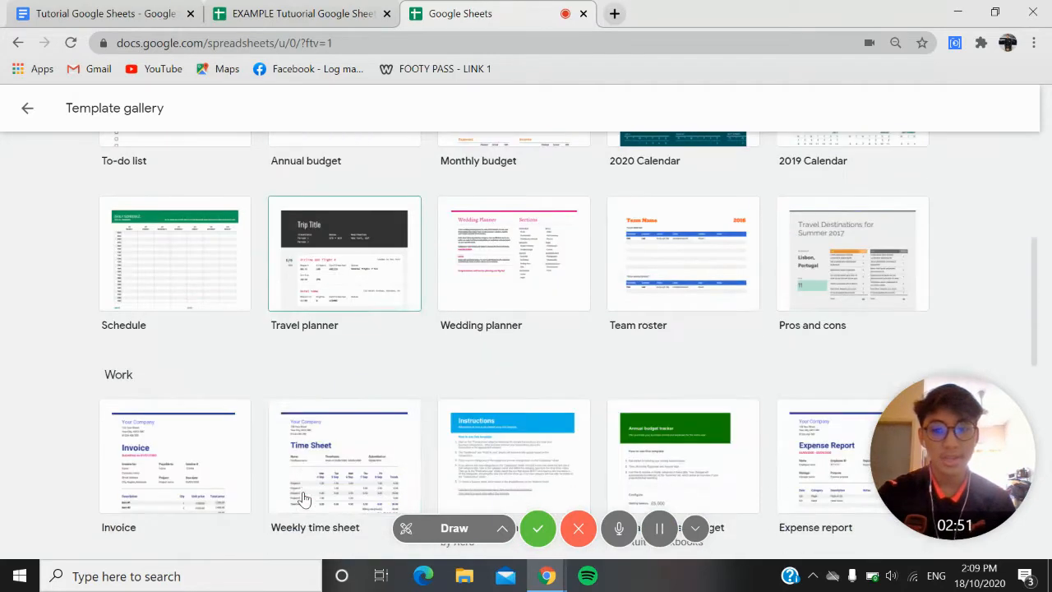
pyautogui.scroll(4, 294, 493)
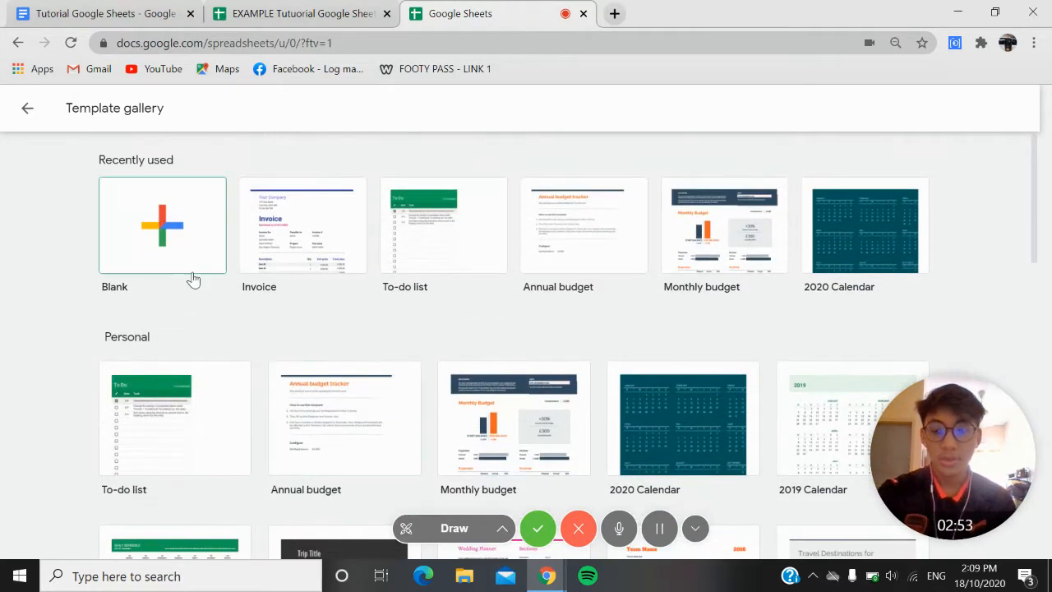
# Create a blank spreadsheet and check instruction 4 about borders in the tutorial document before returning to the new sheet.
pyautogui.click(153, 252)
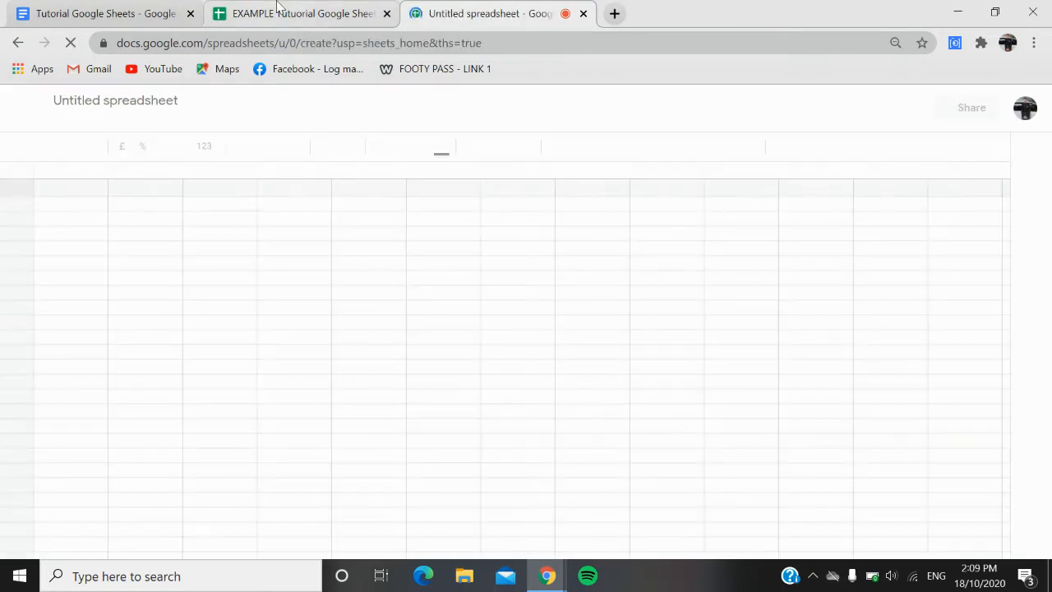
pyautogui.click(77, 10)
pyautogui.scroll(-2, 364, 344)
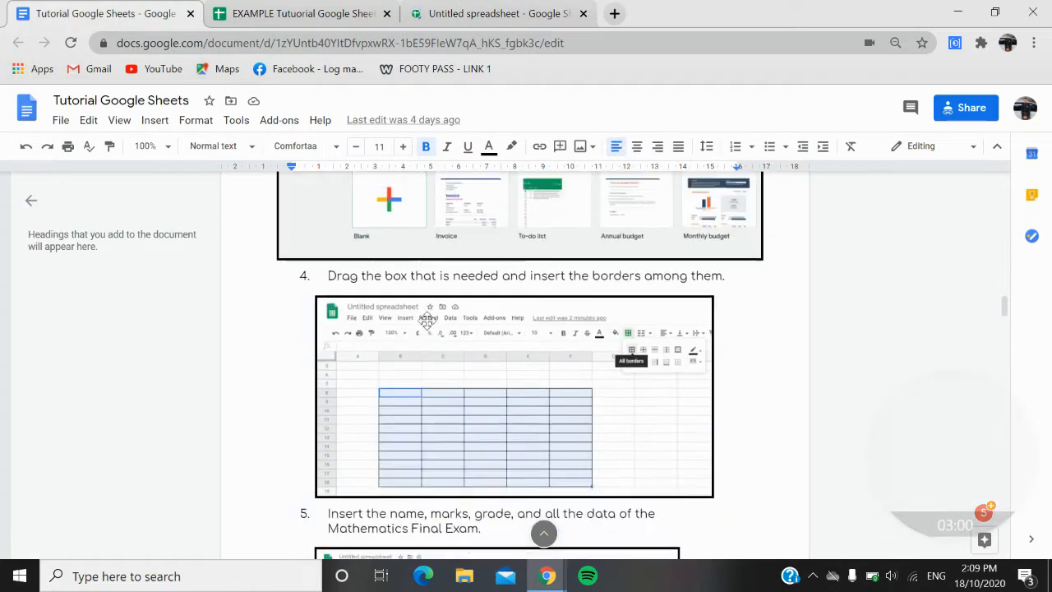
pyautogui.scroll(1, 364, 344)
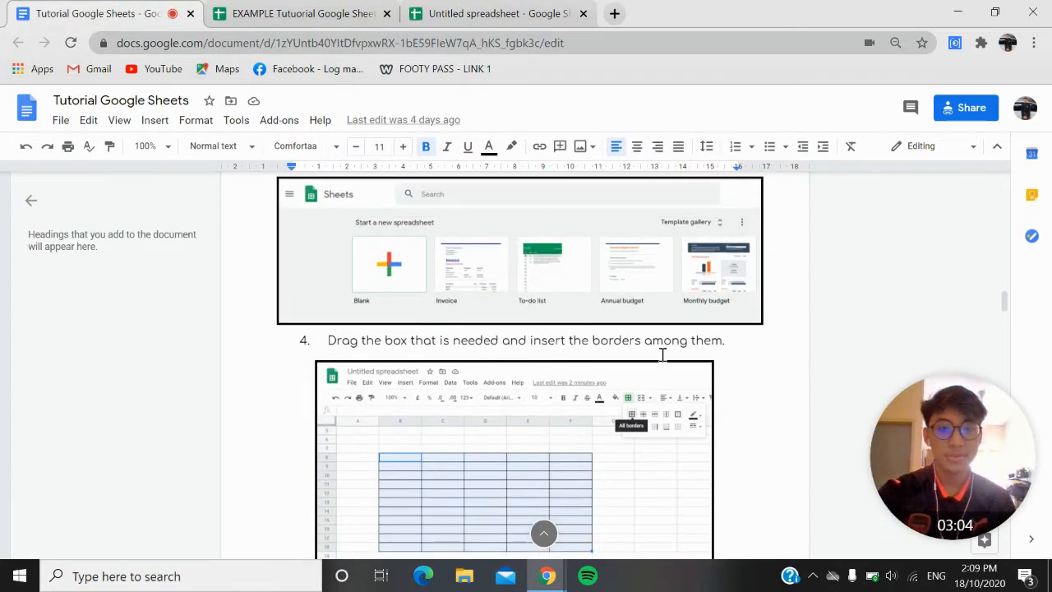
pyautogui.click(485, 13)
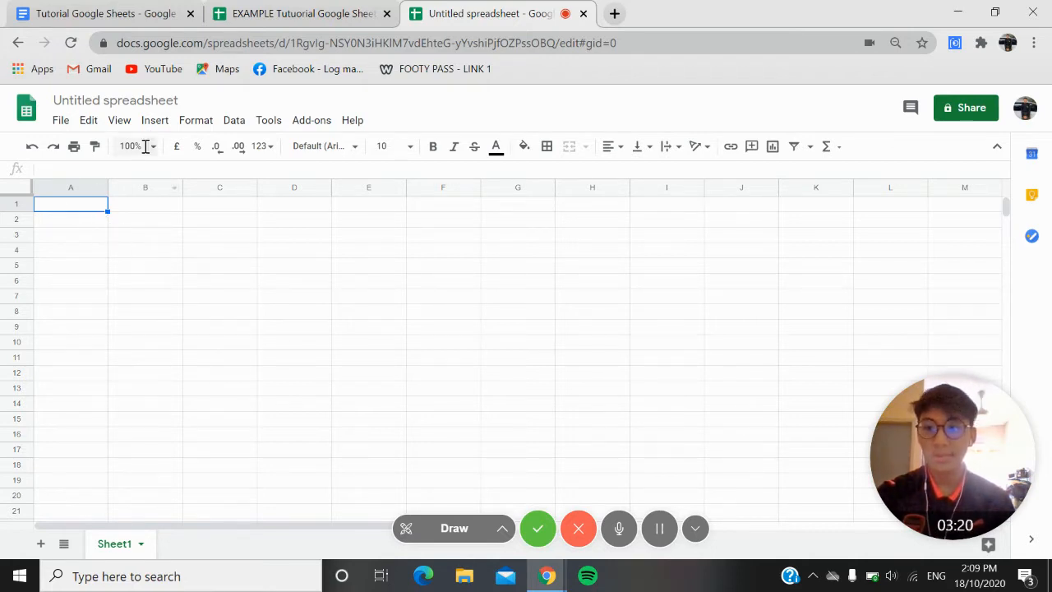
pyautogui.click(155, 122)
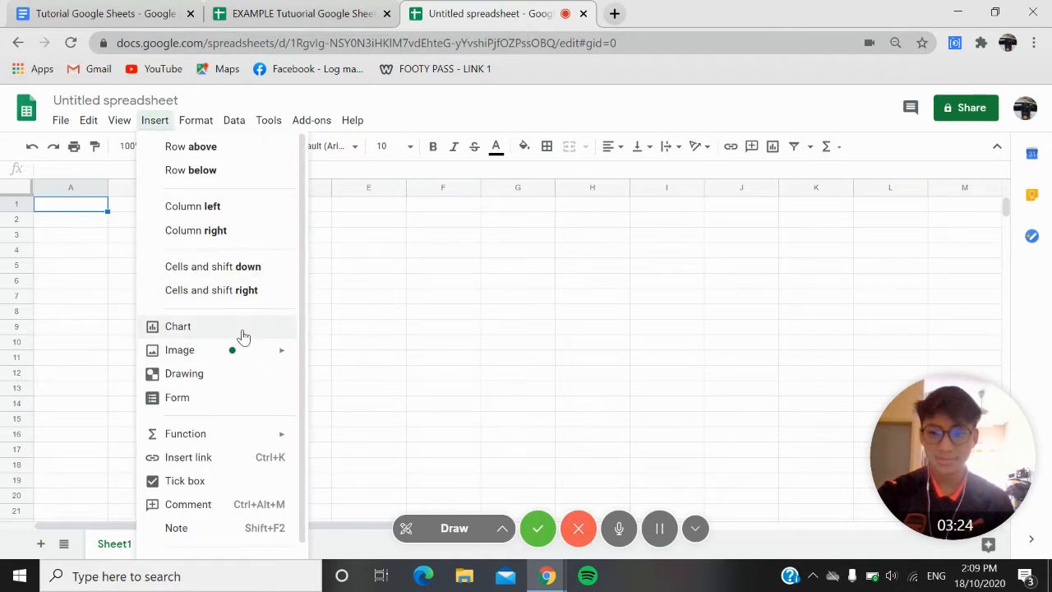
pyautogui.click(353, 314)
pyautogui.click(154, 251)
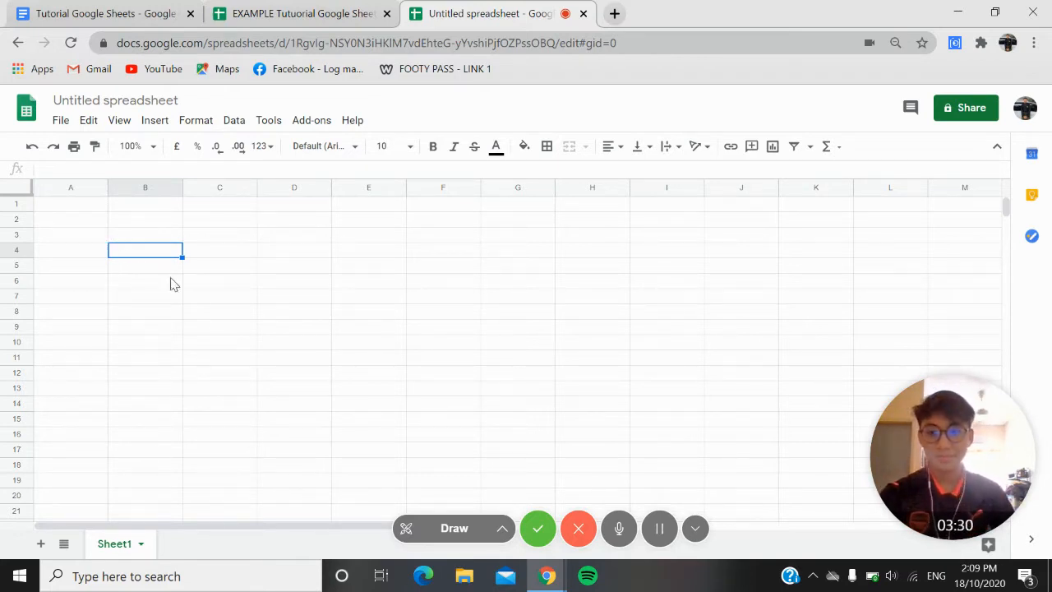
pyautogui.moveTo(78, 222); pyautogui.dragTo(300, 362)
pyautogui.click(203, 256)
# Apply all borders to the cell range B4:E13 of the blank sheet.
pyautogui.moveTo(155, 255); pyautogui.dragTo(374, 395)
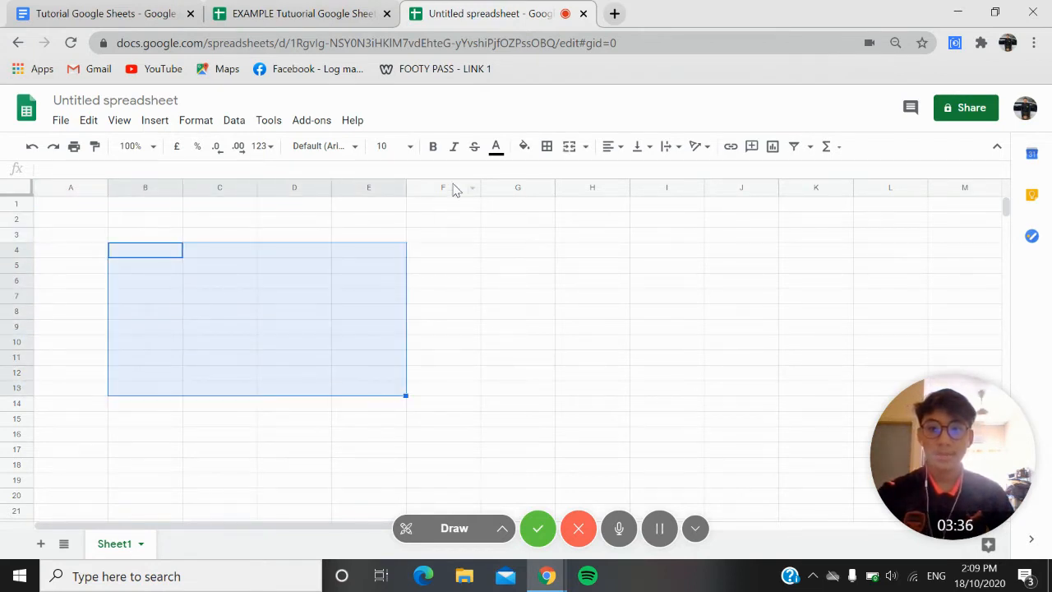
pyautogui.click(546, 146)
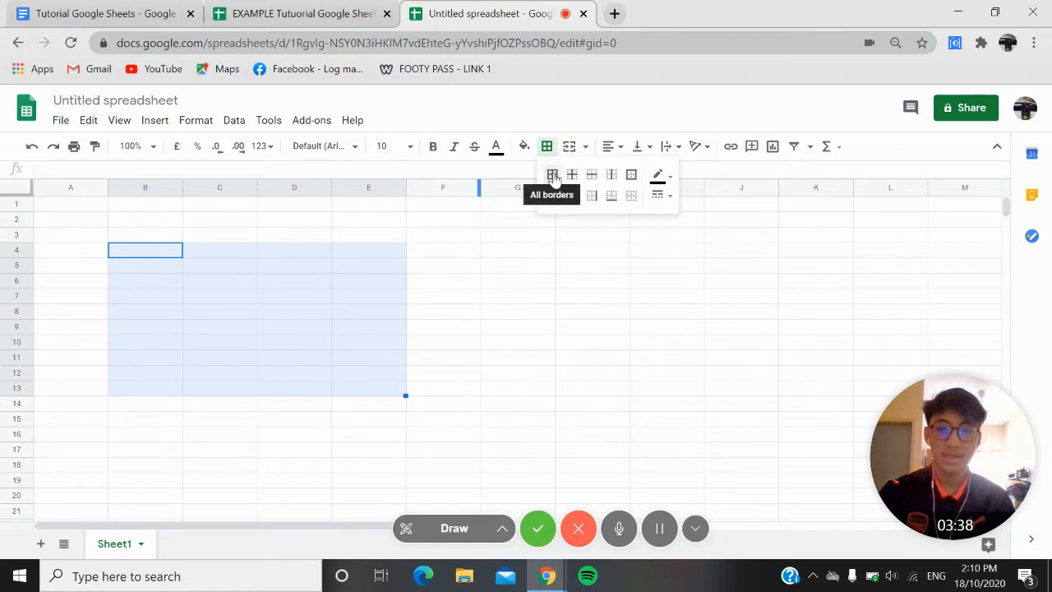
pyautogui.click(553, 176)
pyautogui.click(479, 299)
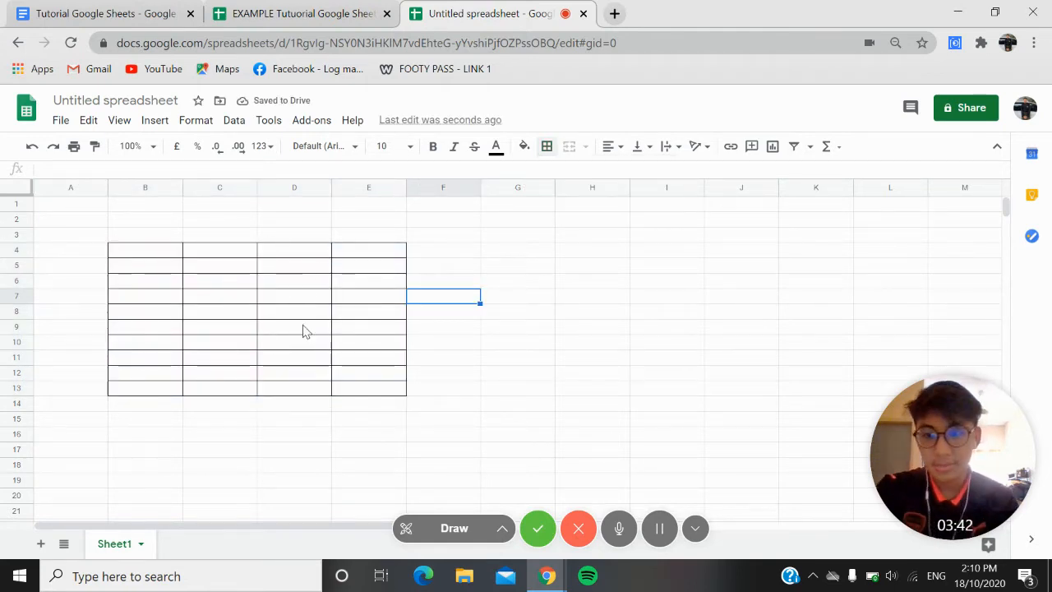
pyautogui.click(80, 222)
pyautogui.click(80, 280)
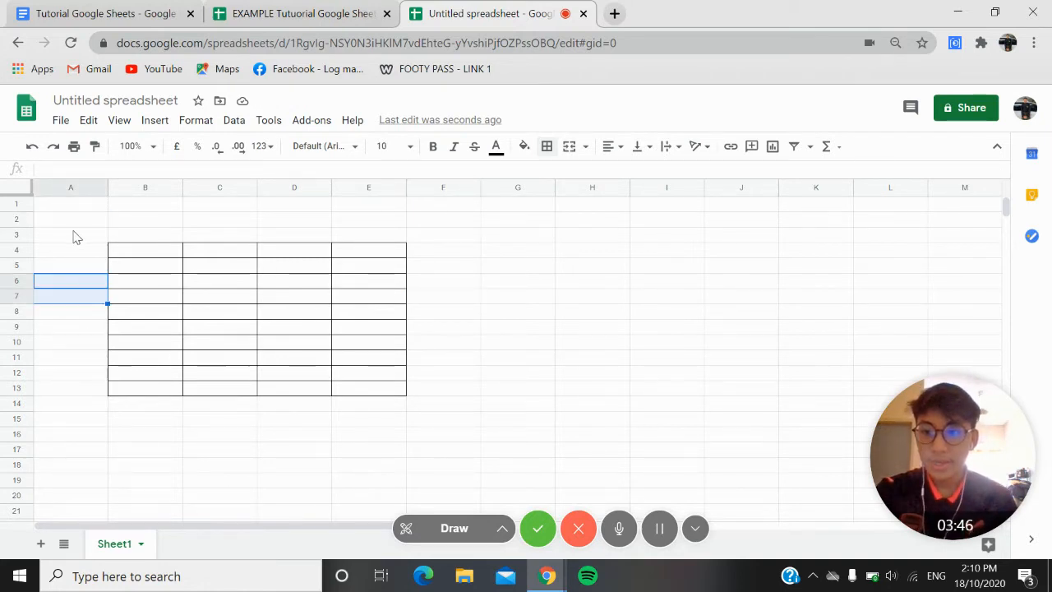
pyautogui.click(82, 234)
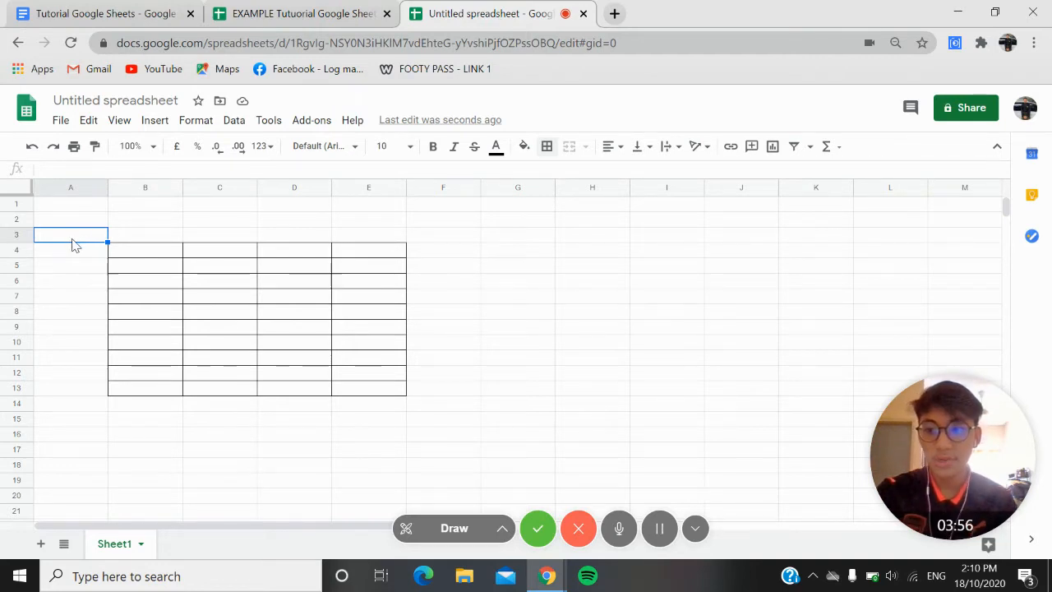
pyautogui.click(473, 278)
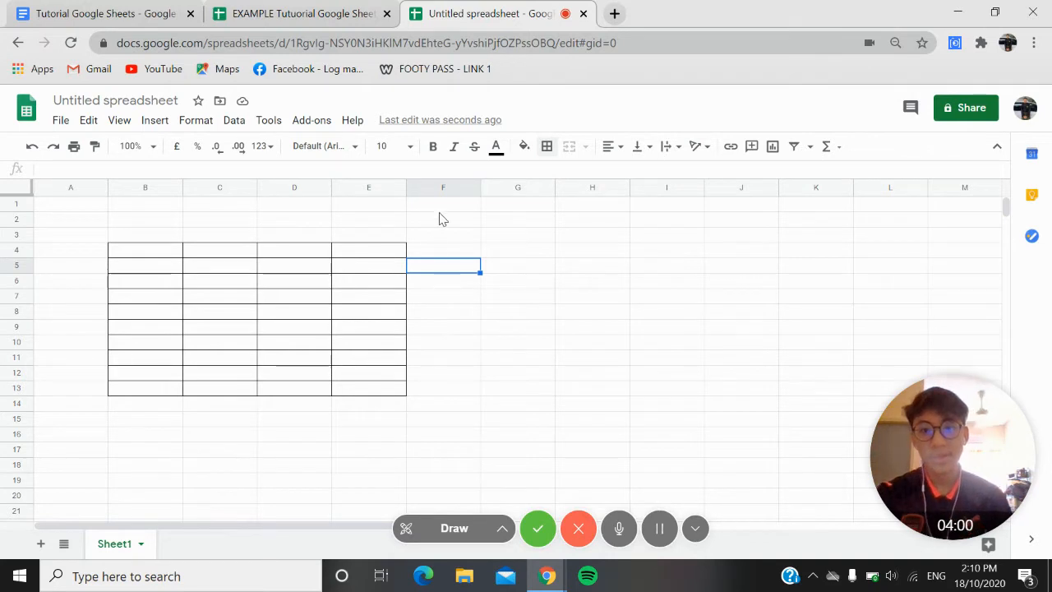
pyautogui.moveTo(518, 311); pyautogui.dragTo(502, 301)
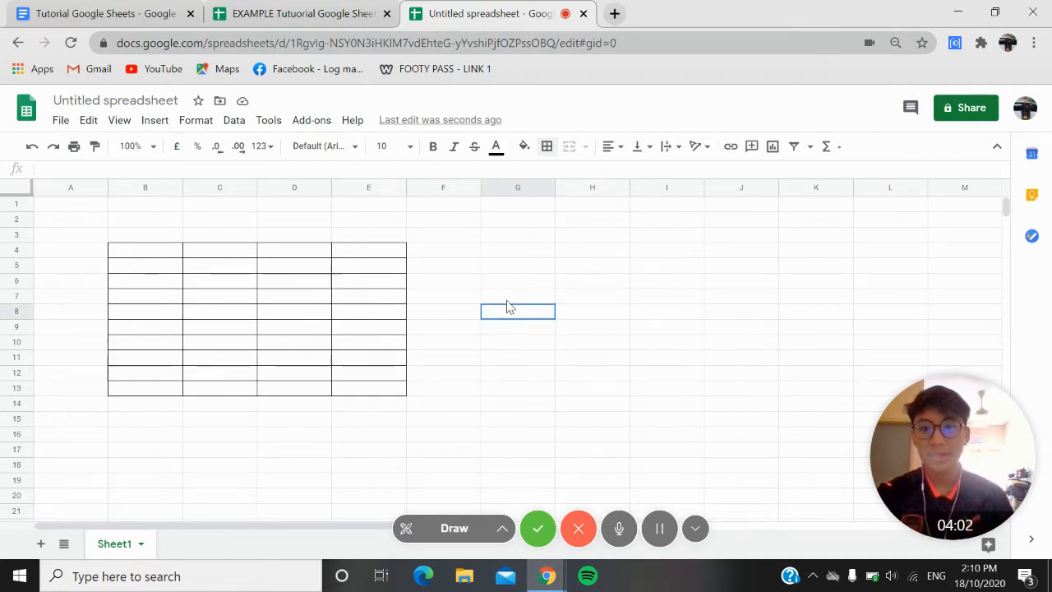
pyautogui.moveTo(443, 326); pyautogui.dragTo(441, 362)
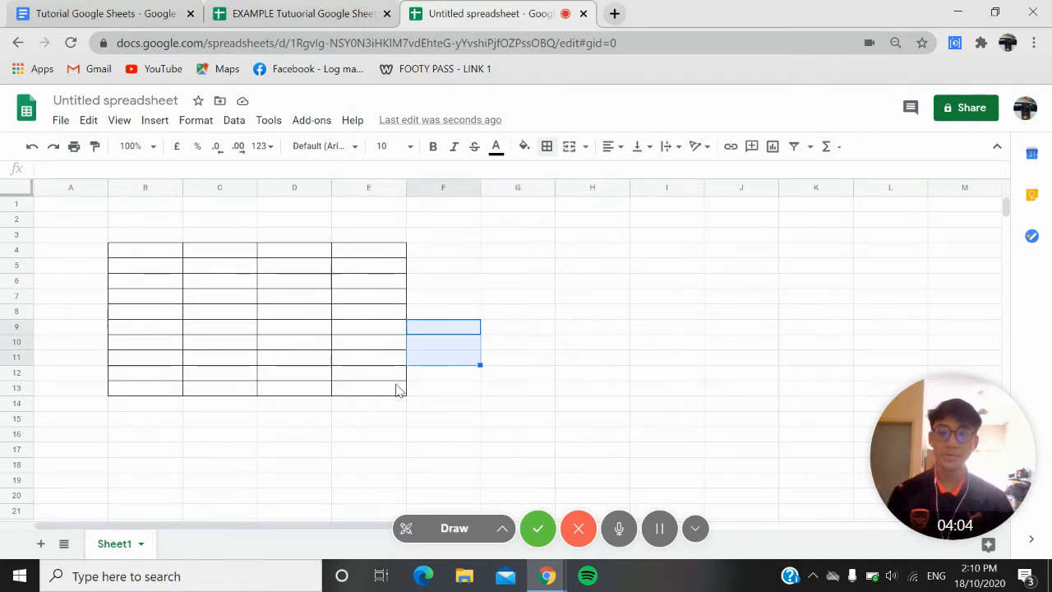
pyautogui.click(446, 269)
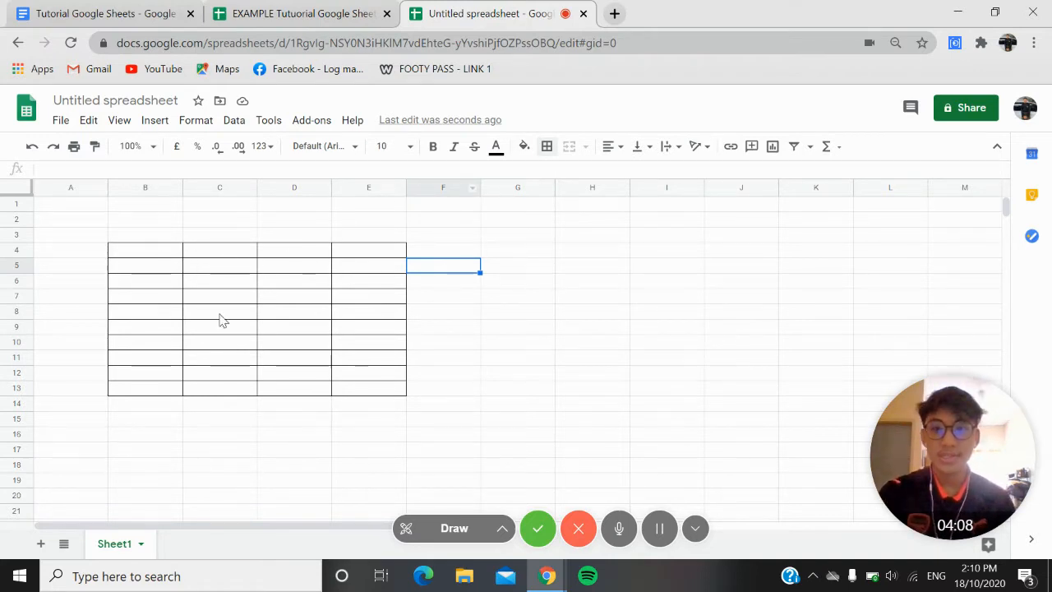
# Check instruction 5 about inserting exam data in the tutorial document and copy the marks table A2:G18 from the EXAMPLE spreadsheet.
pyautogui.click(107, 13)
pyautogui.scroll(-5, 404, 319)
pyautogui.scroll(-1, 404, 318)
pyautogui.scroll(2, 404, 319)
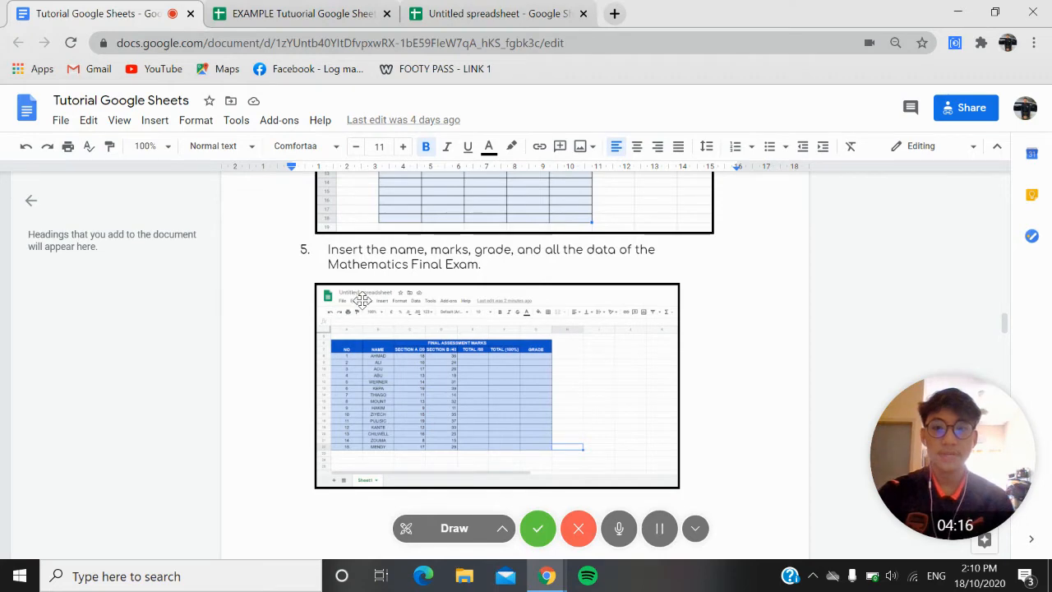
pyautogui.click(473, 13)
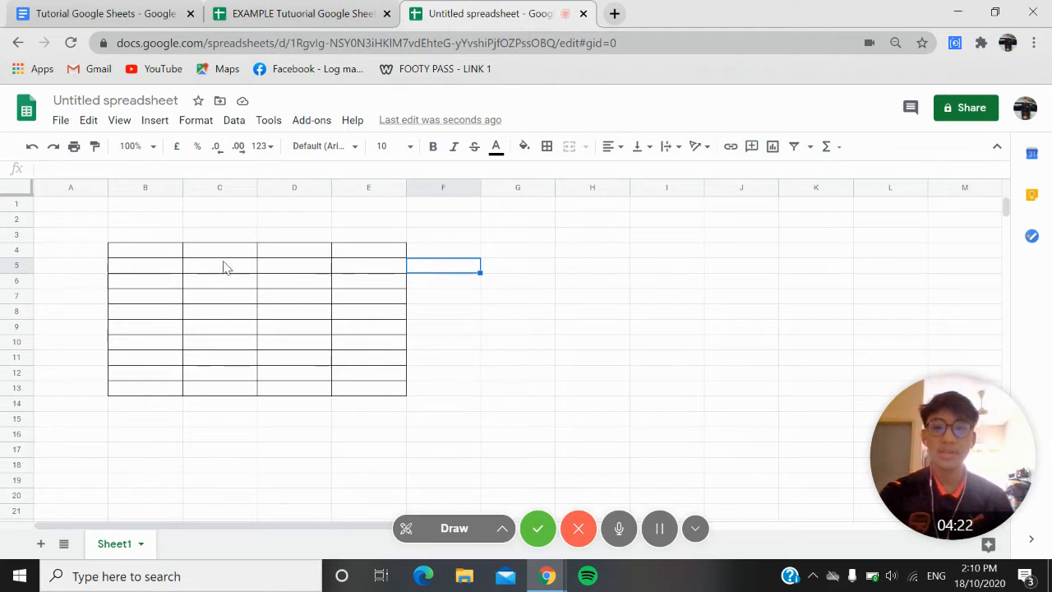
pyautogui.click(328, 13)
pyautogui.moveTo(41, 248); pyautogui.dragTo(382, 411)
pyautogui.scroll(-1, 382, 411)
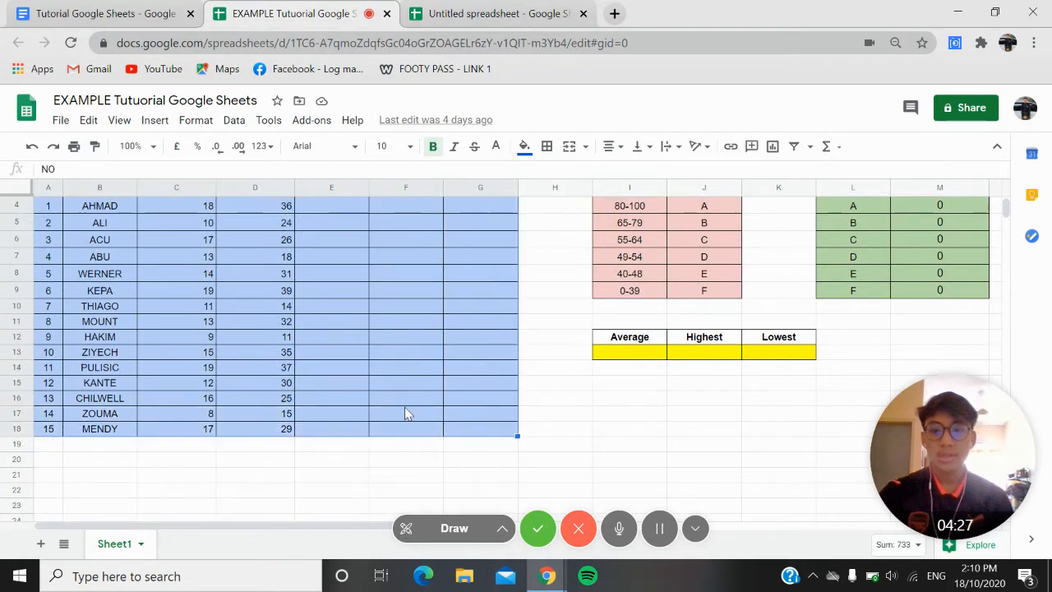
pyautogui.rightClick(378, 374)
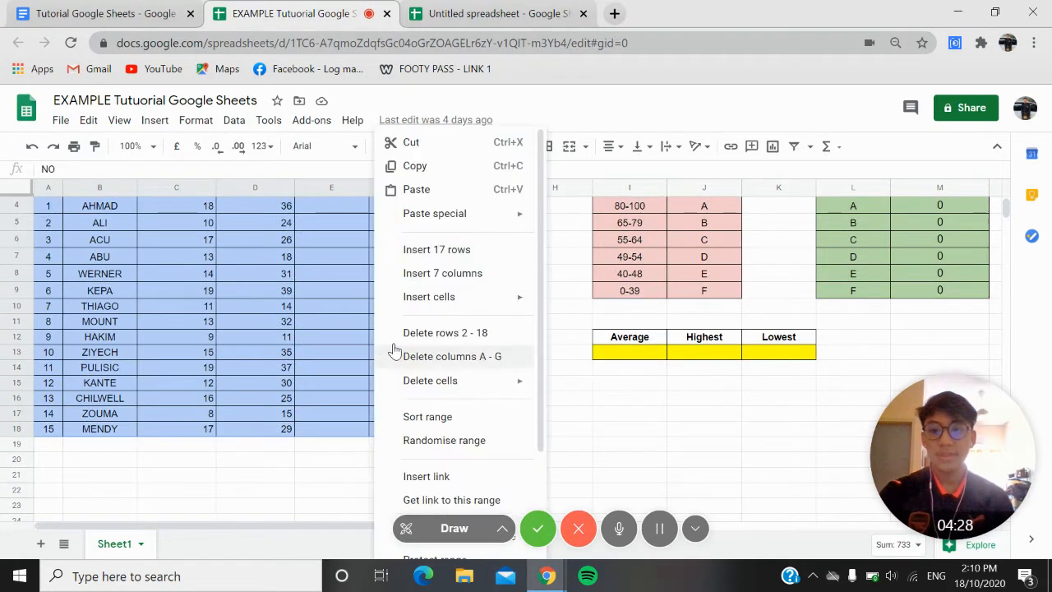
pyautogui.click(485, 165)
# Paste the copied marks table at cell B4 of the untitled spreadsheet and narrow the NO column.
pyautogui.click(487, 14)
pyautogui.click(129, 248)
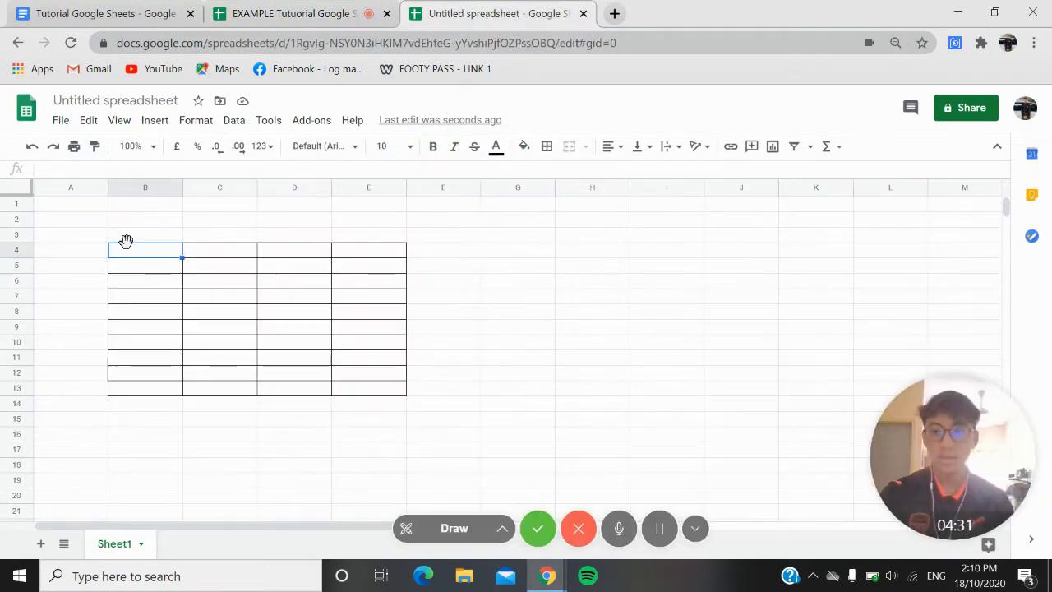
pyautogui.rightClick(147, 249)
pyautogui.click(131, 254)
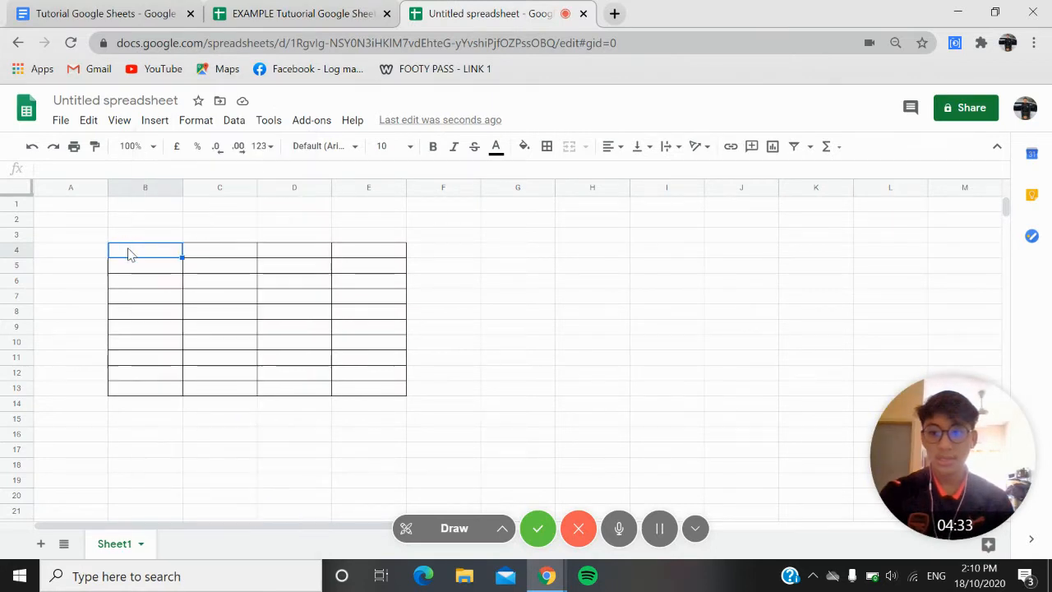
pyautogui.rightClick(129, 254)
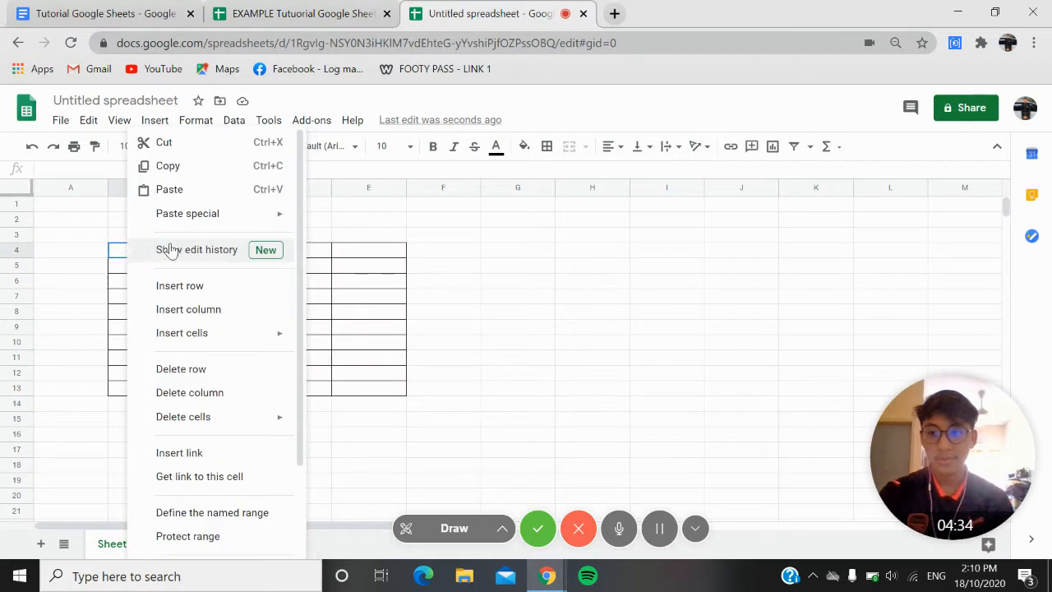
pyautogui.click(187, 190)
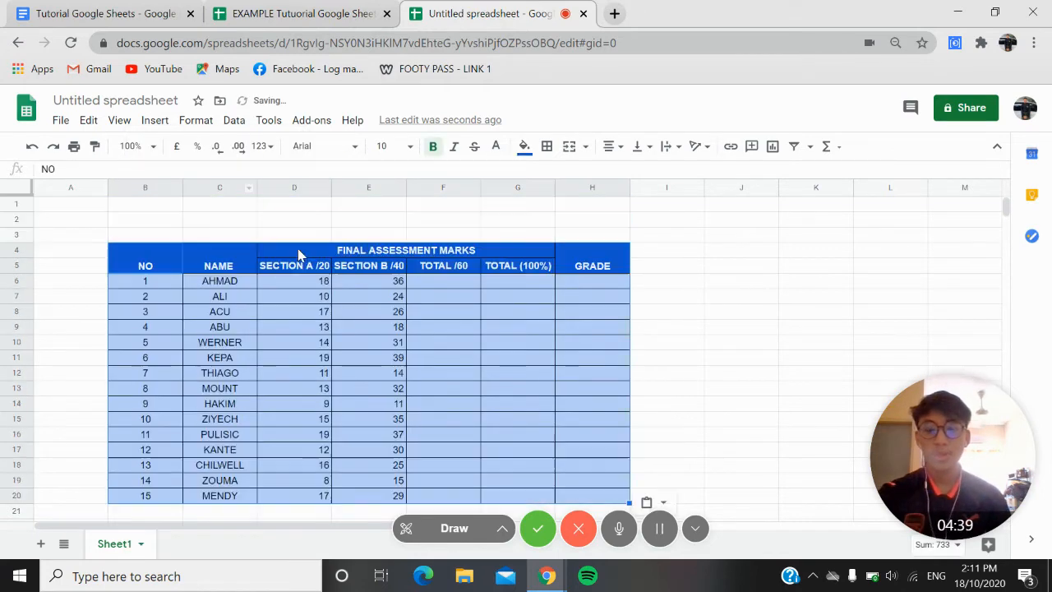
pyautogui.moveTo(169, 189); pyautogui.dragTo(159, 191)
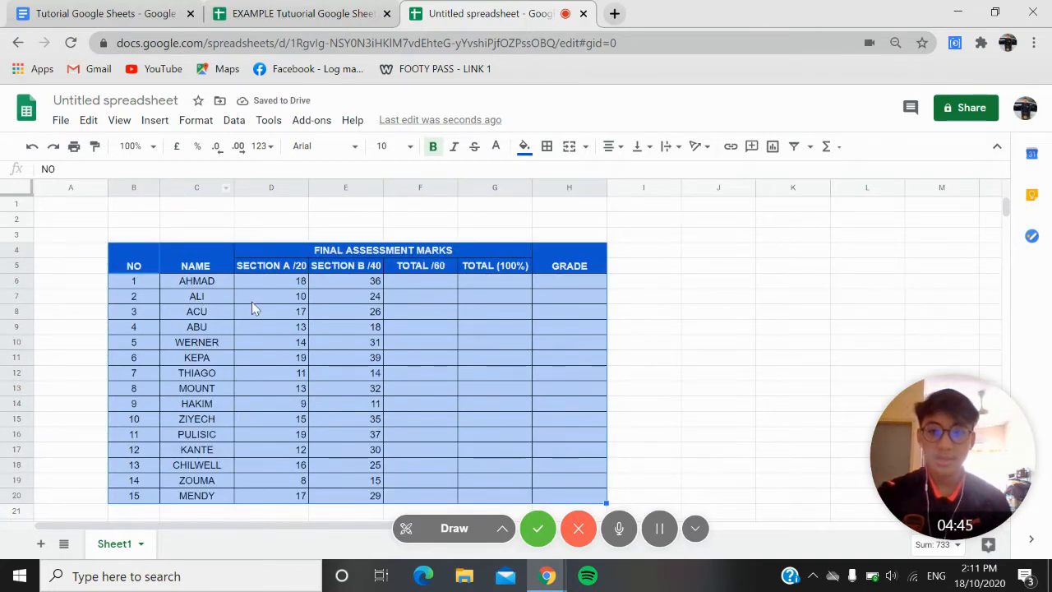
pyautogui.scroll(-2, 264, 298)
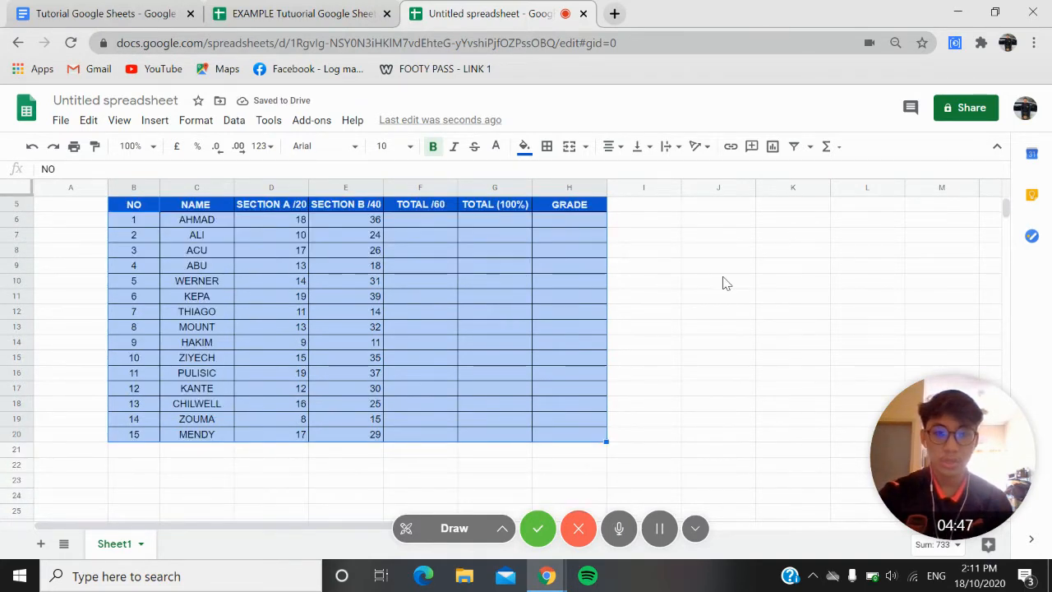
pyautogui.scroll(2, 723, 282)
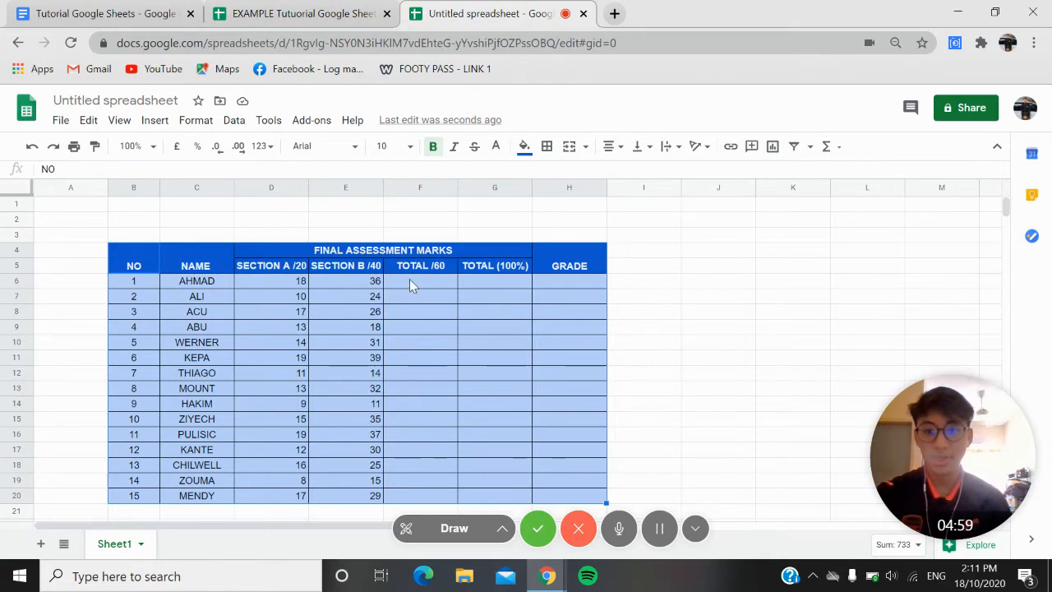
# Check instruction 6 about the total score in the tutorial document and start a SUM formula in cell F6 of the untitled spreadsheet.
pyautogui.click(97, 8)
pyautogui.scroll(-5, 397, 270)
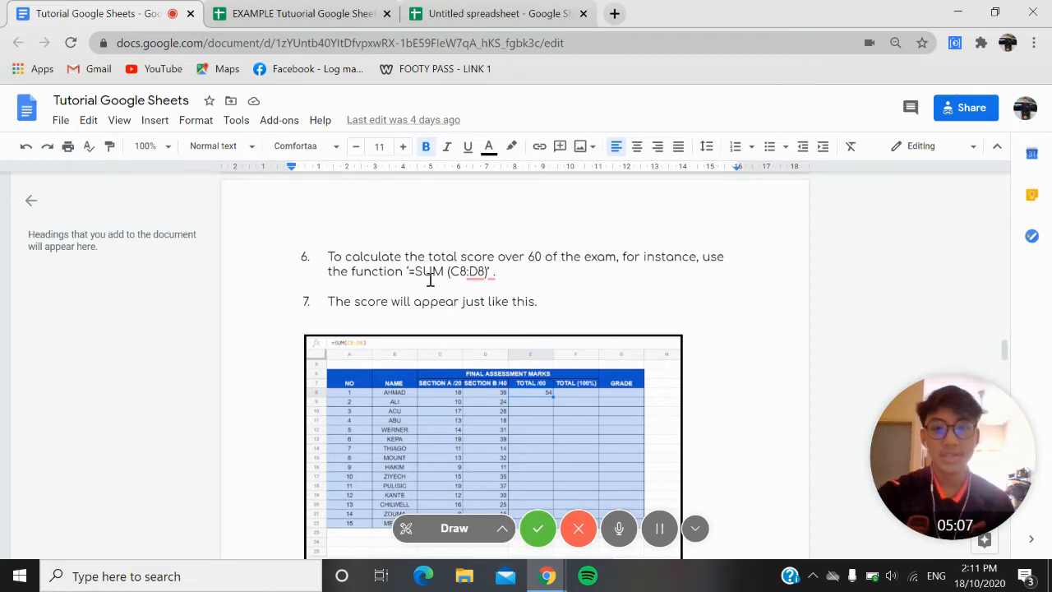
pyautogui.click(305, 14)
pyautogui.click(495, 8)
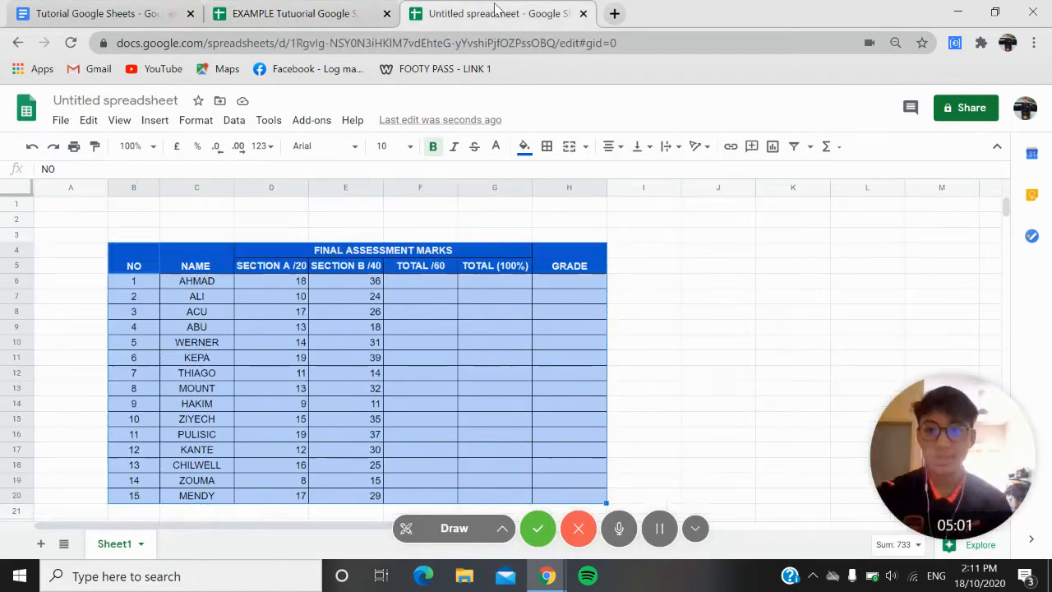
pyautogui.click(450, 283)
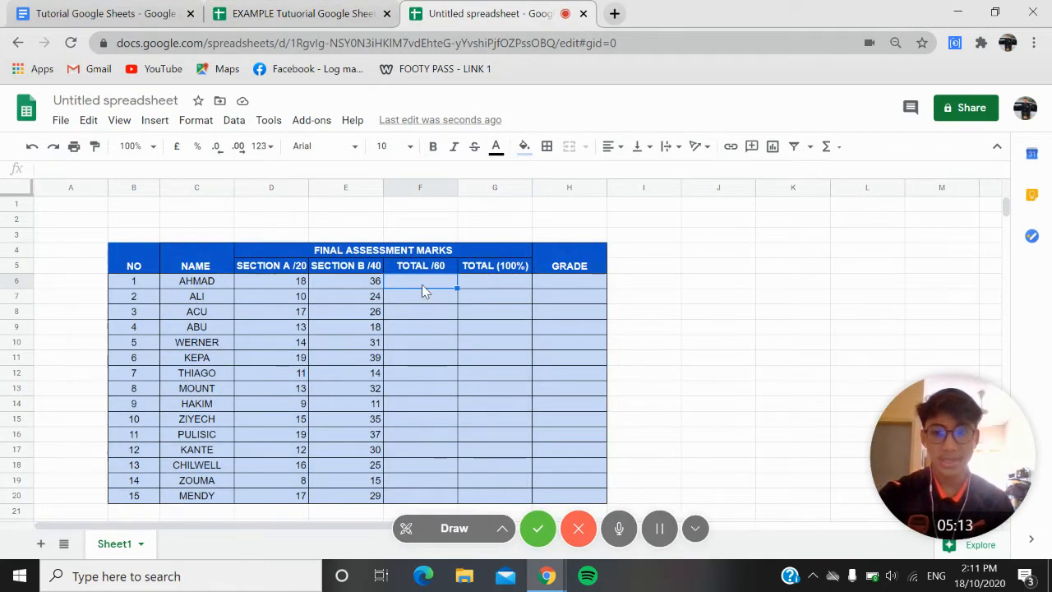
pyautogui.click(256, 170)
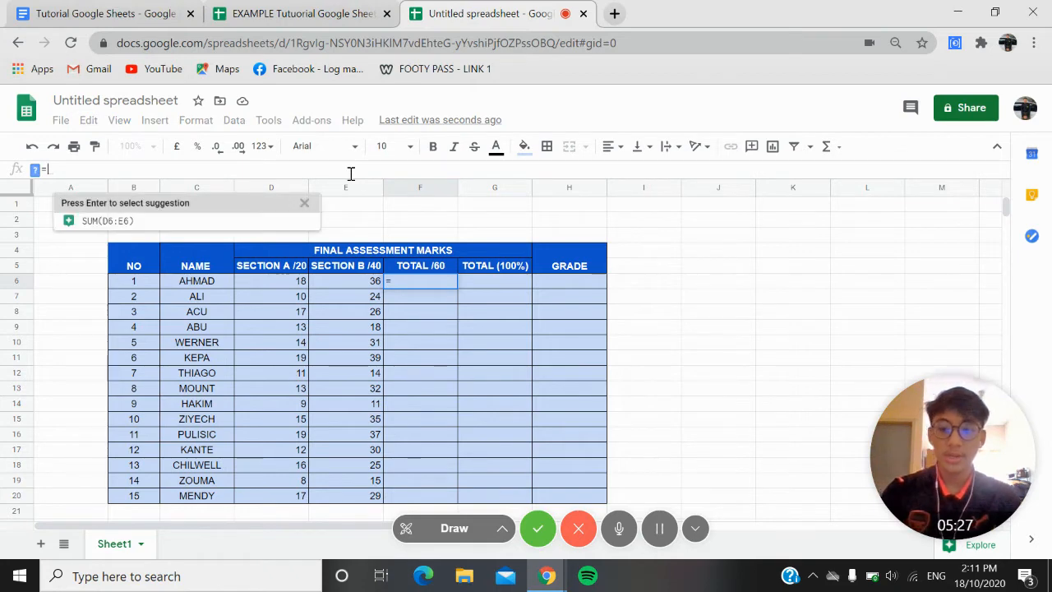
pyautogui.write('sum')
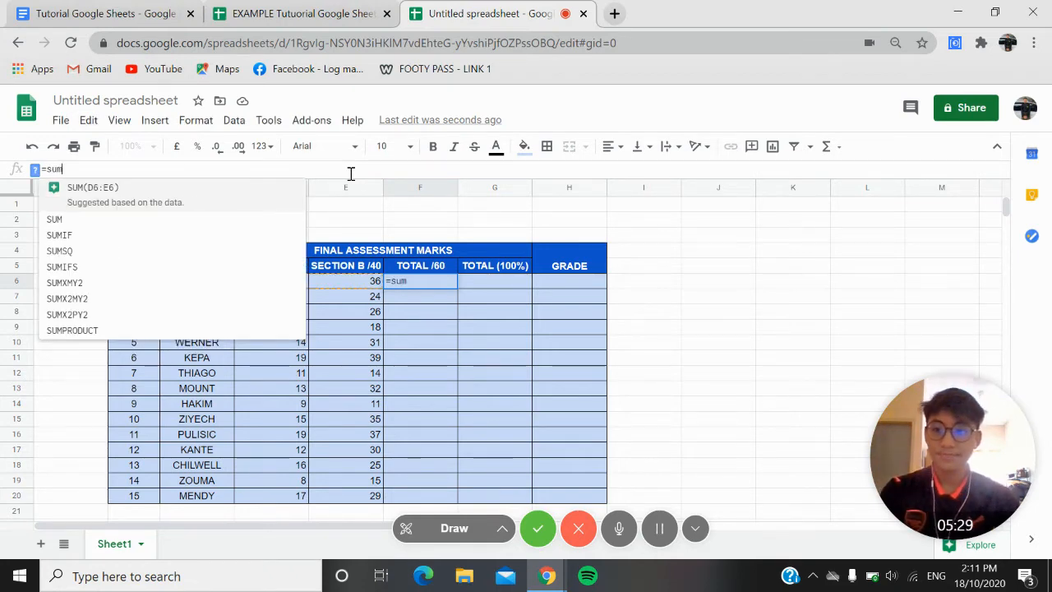
pyautogui.click(57, 230)
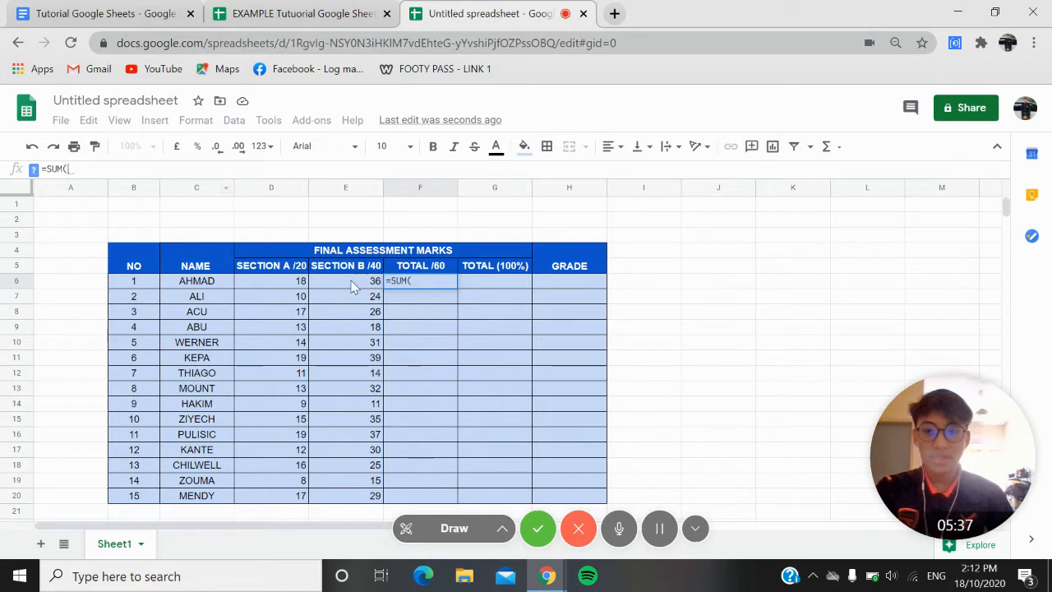
pyautogui.moveTo(298, 282); pyautogui.dragTo(321, 282)
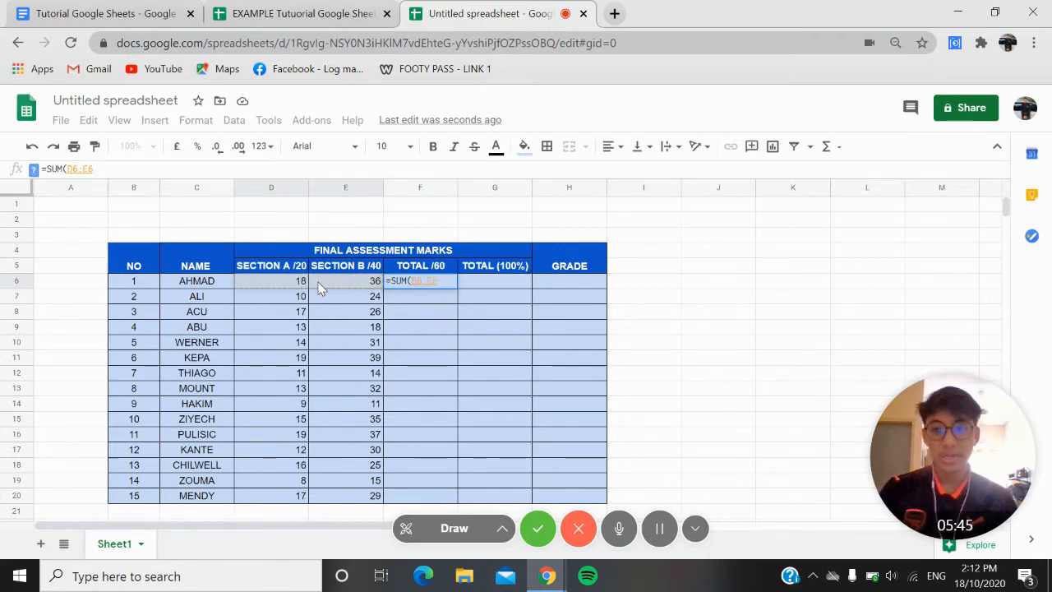
pyautogui.press('BackSpace')
pyautogui.press('BackSpace')
pyautogui.press('BackSpace')
pyautogui.press('BackSpace')
pyautogui.press('BackSpace')
pyautogui.press('BackSpace')
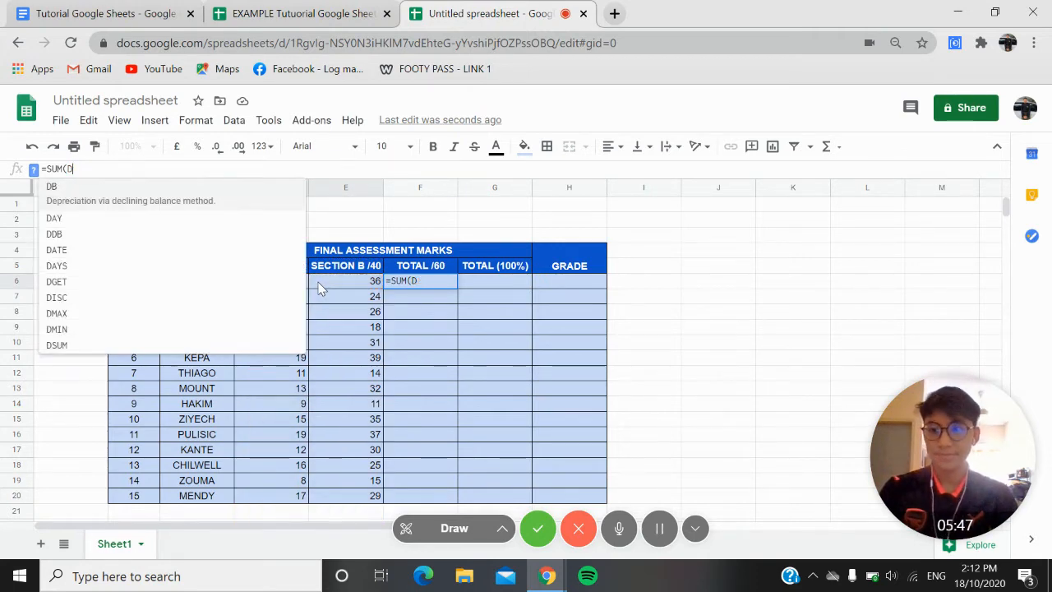
pyautogui.write('(')
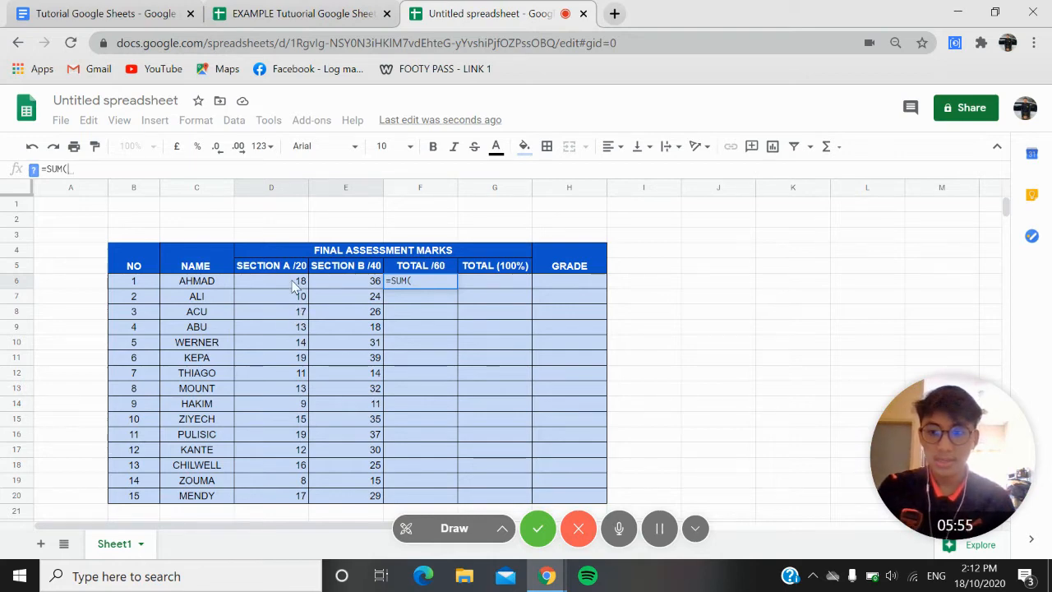
# Complete the TOTAL /60 formula in cell F6 as =SUM(D6:E6).
pyautogui.write('D6')
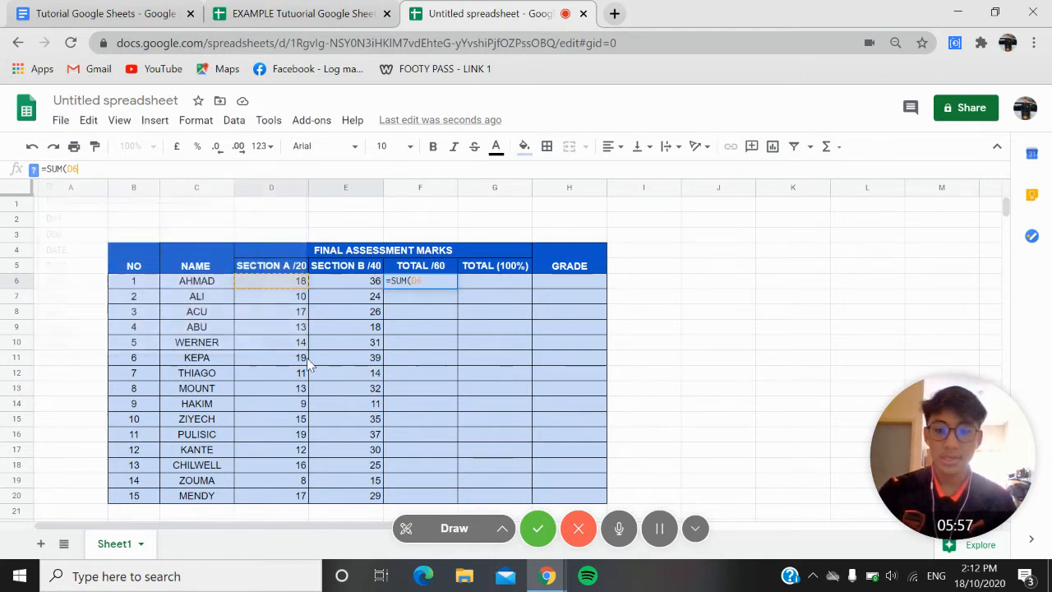
pyautogui.write(':')
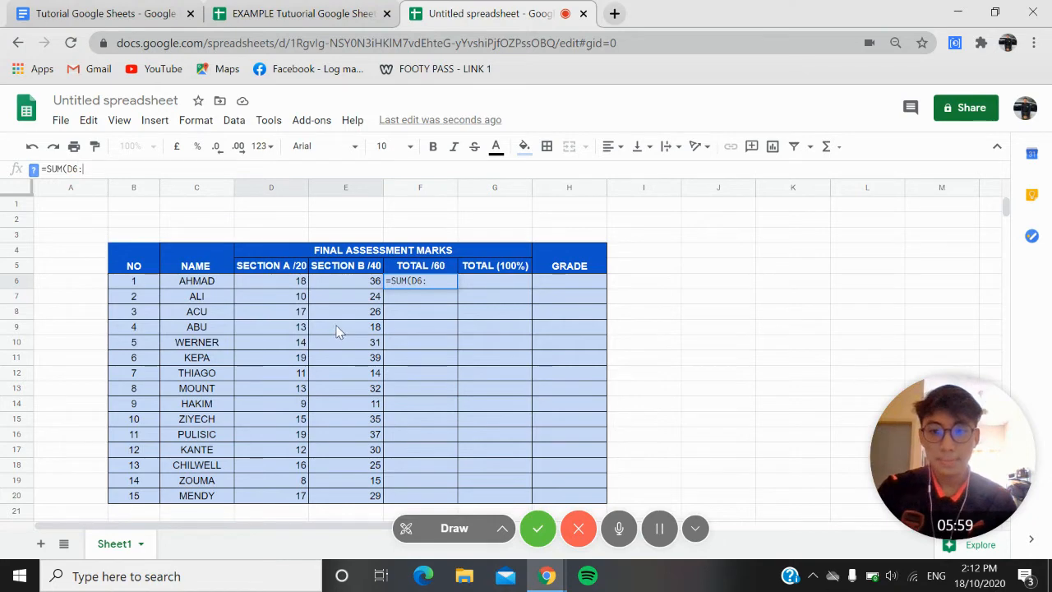
pyautogui.write('E')
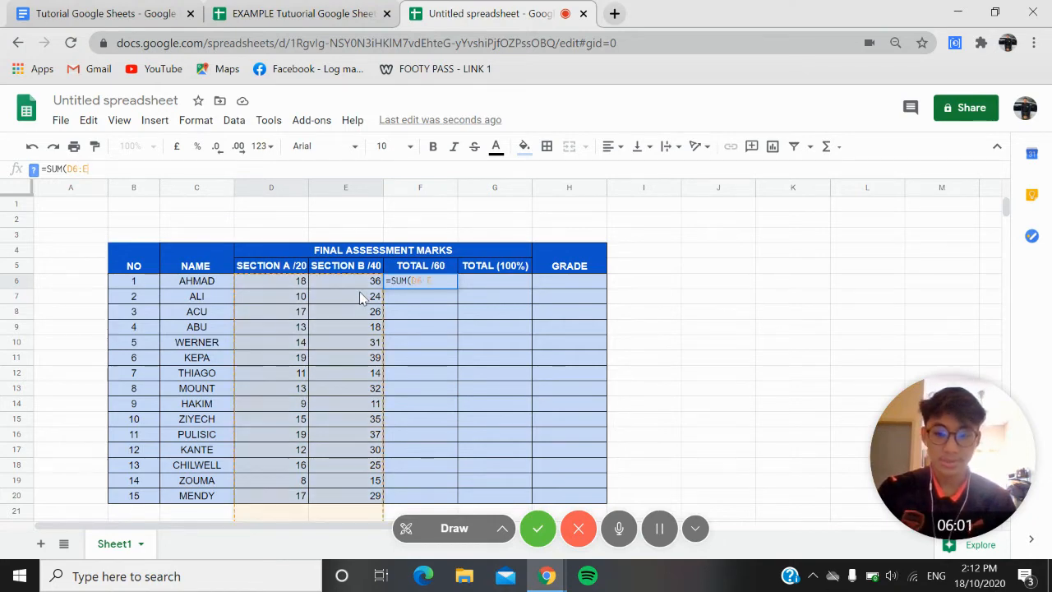
pyautogui.write('6)')
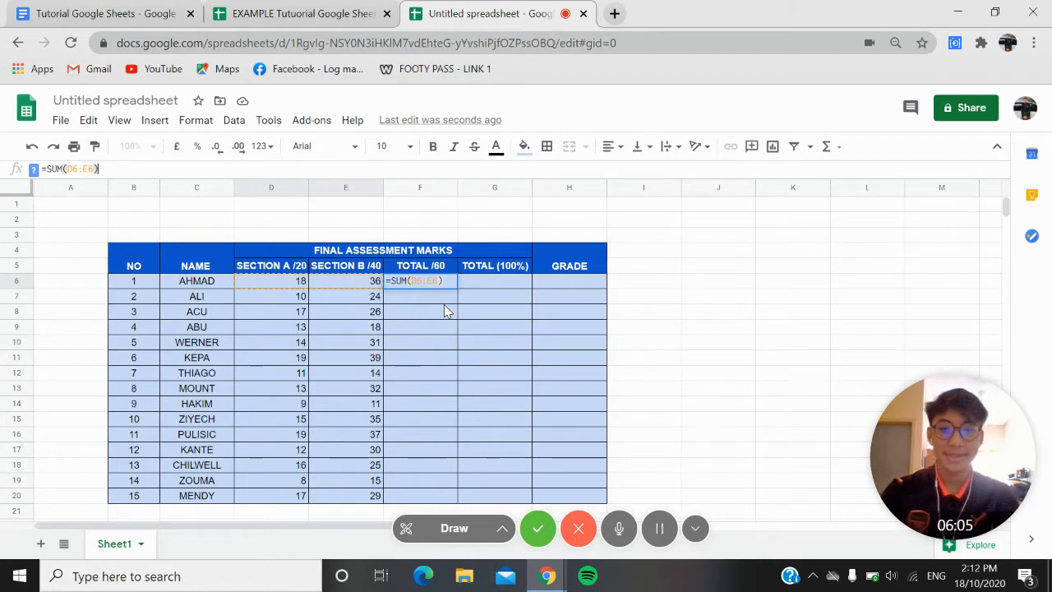
pyautogui.press('Return')
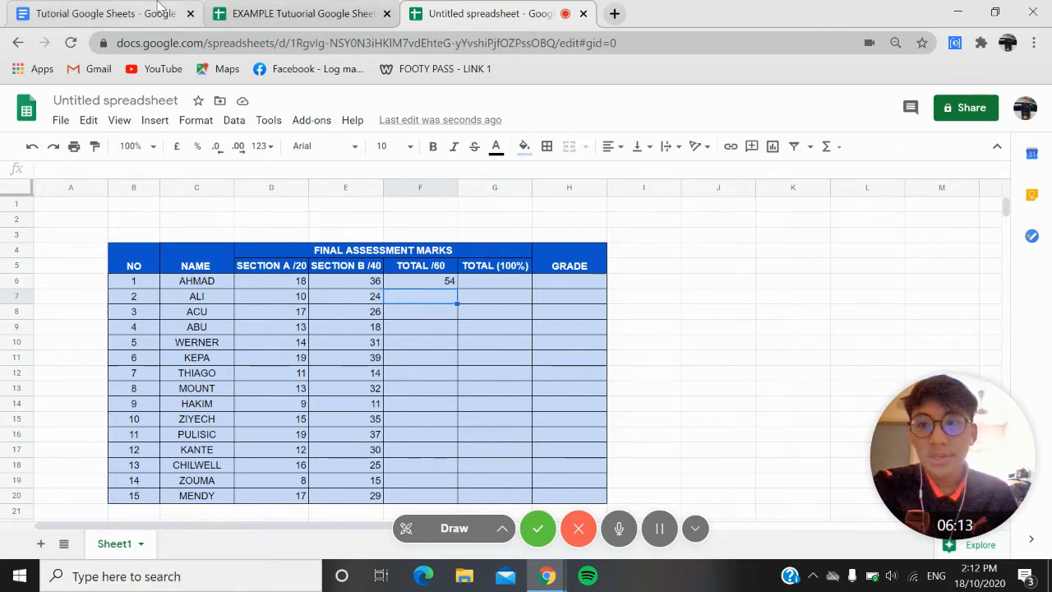
# Read instructions 7 to 9 about filling the total score down to the last student in the tutorial document and return to the untitled spreadsheet.
pyautogui.click(106, 13)
pyautogui.scroll(-2, 876, 406)
pyautogui.scroll(1, 739, 387)
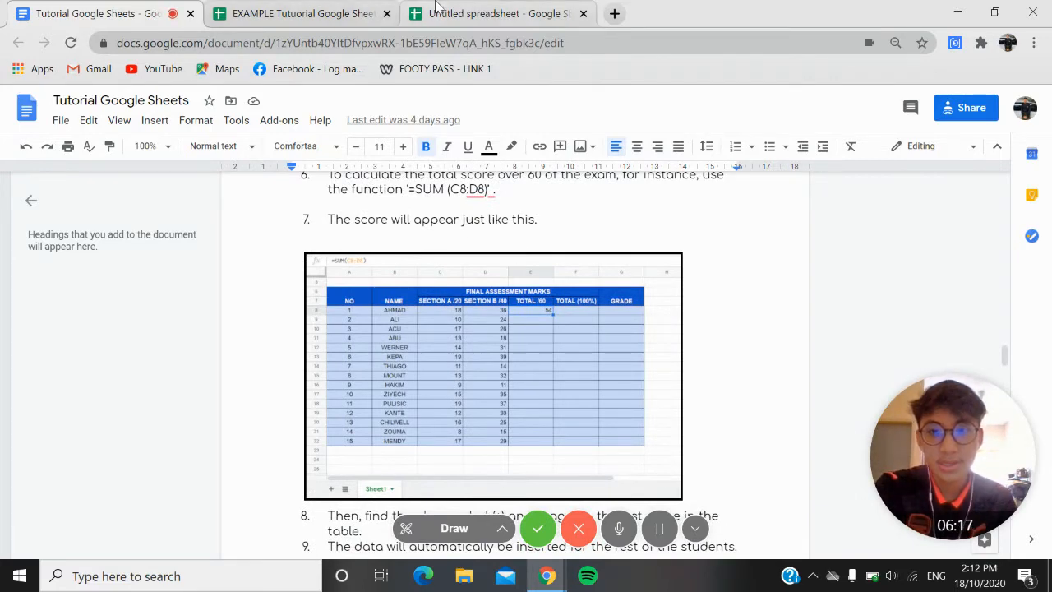
pyautogui.click(473, 13)
pyautogui.click(78, 10)
pyautogui.scroll(-1, 416, 369)
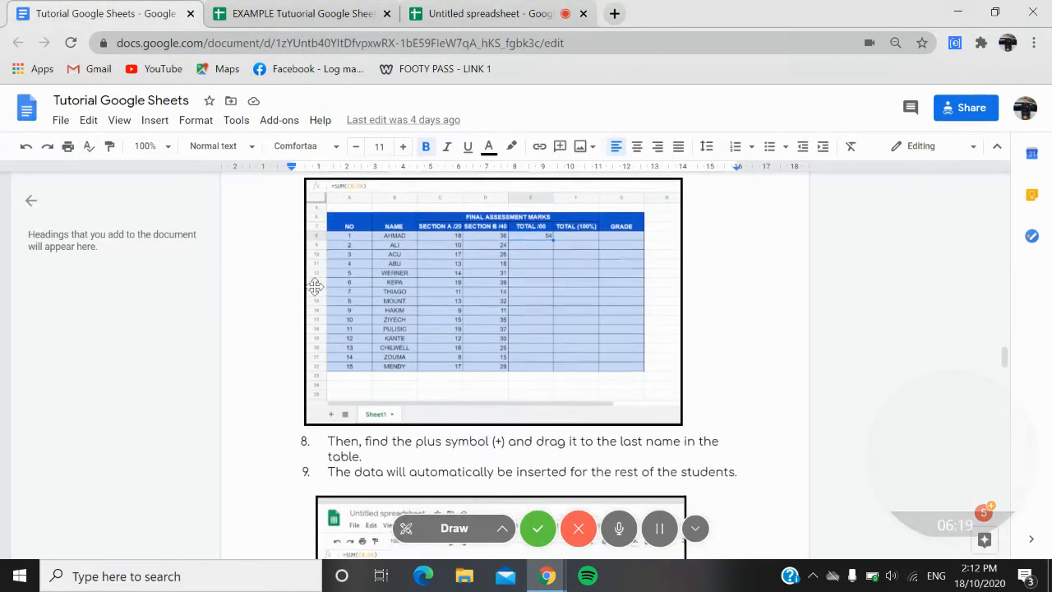
pyautogui.scroll(-1, 427, 370)
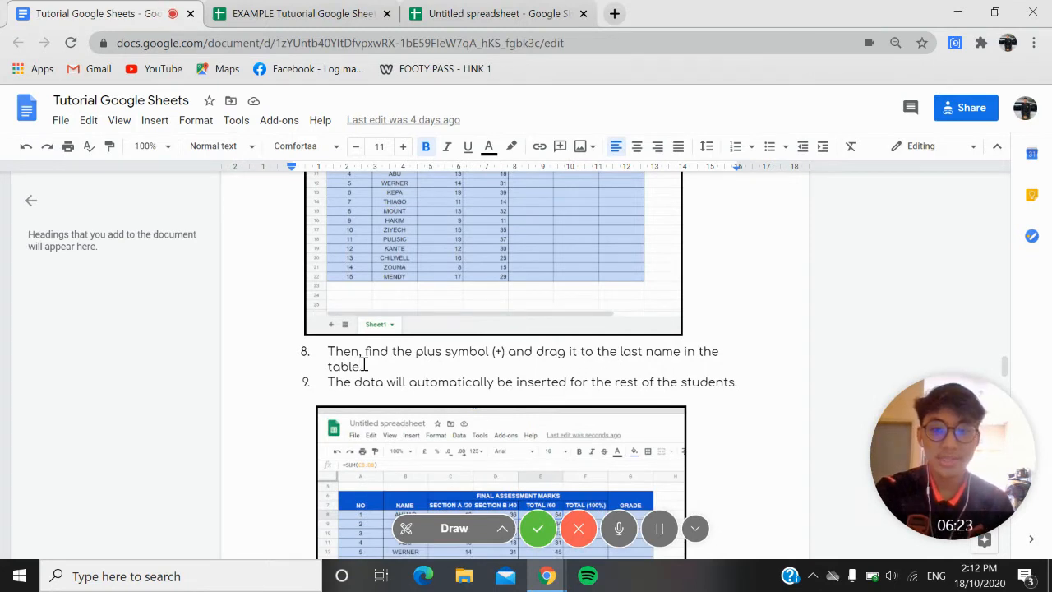
pyautogui.click(464, 14)
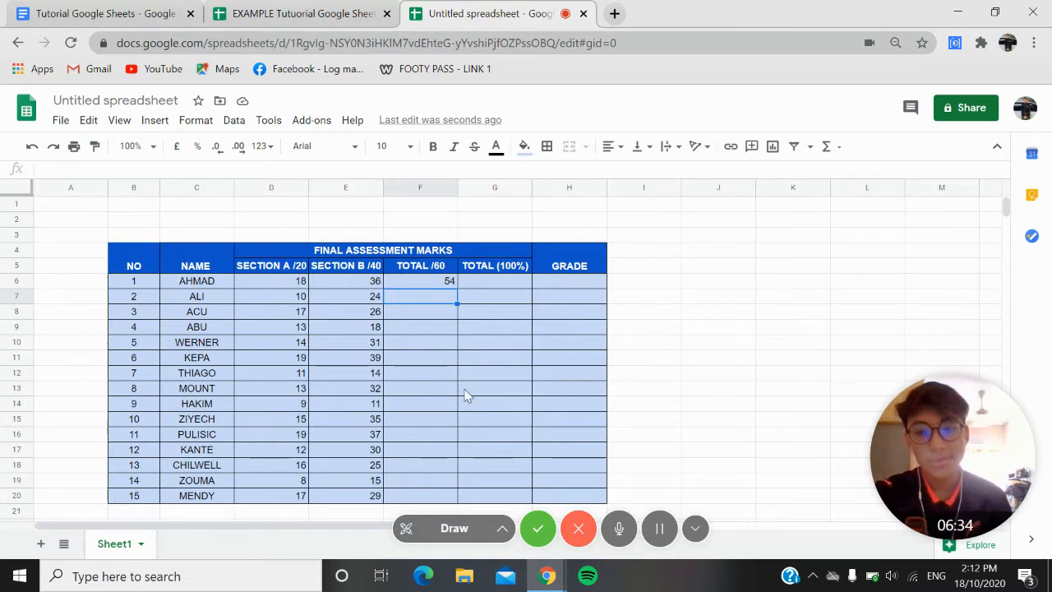
# Fill the TOTAL /60 formula from cell F6 down to the last student in F20.
pyautogui.click(452, 283)
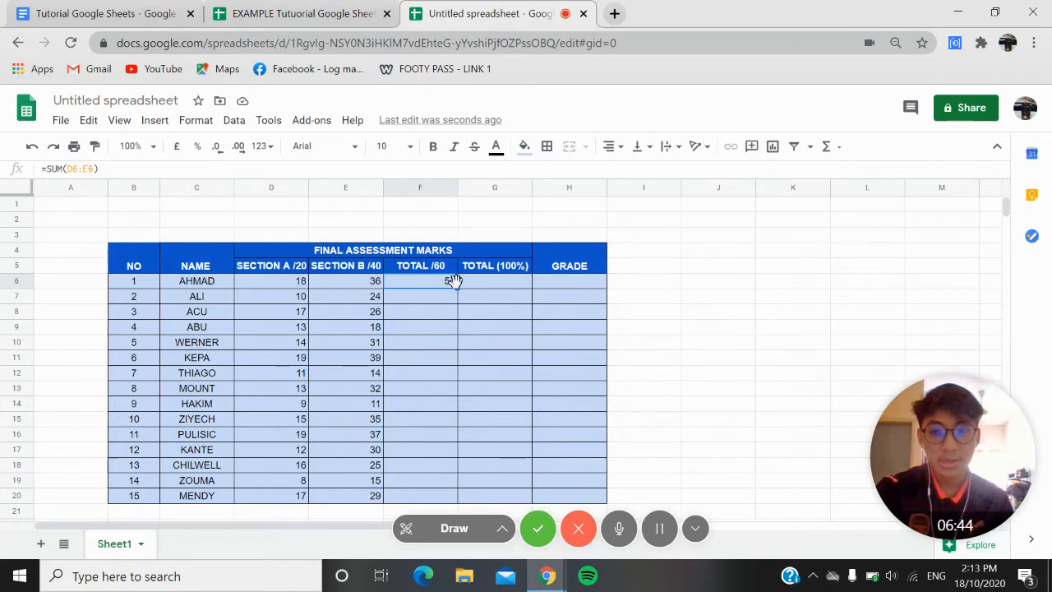
pyautogui.moveTo(457, 288); pyautogui.dragTo(451, 501)
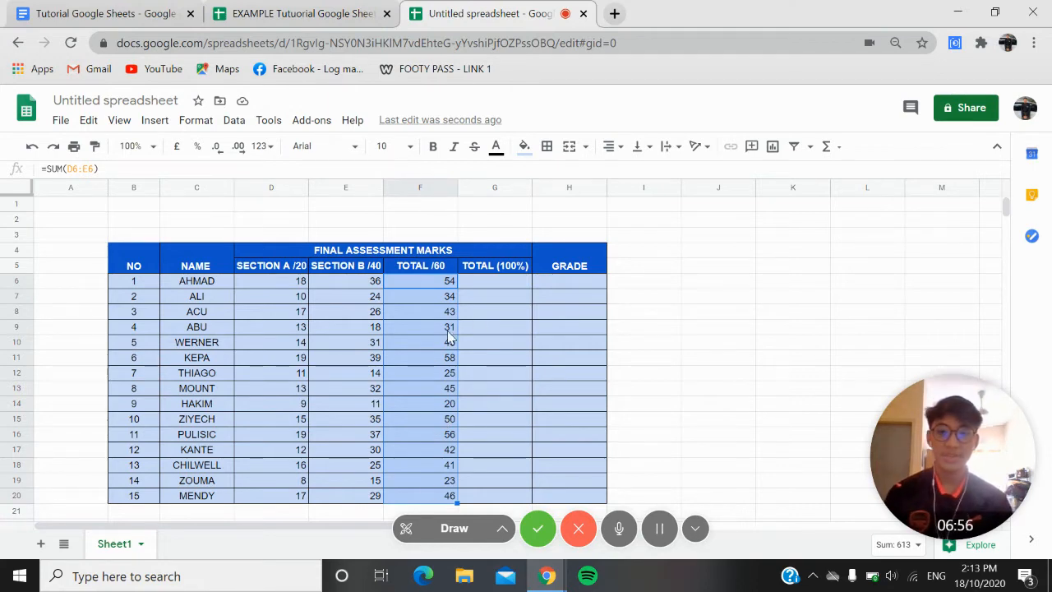
pyautogui.click(657, 314)
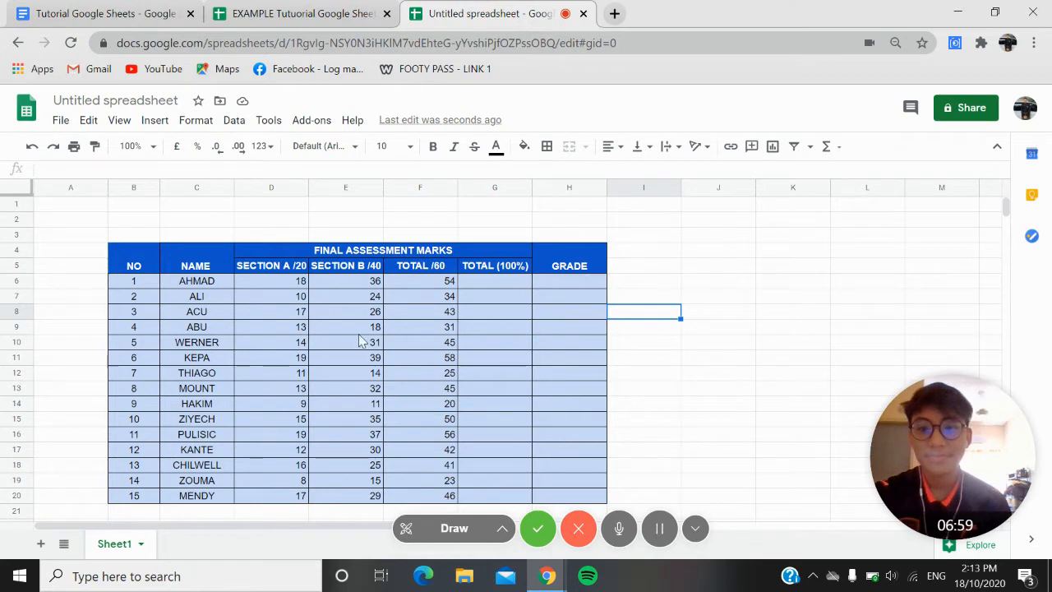
# Center-align the marks, totals and grade cells in the range D6:H20.
pyautogui.click(198, 283)
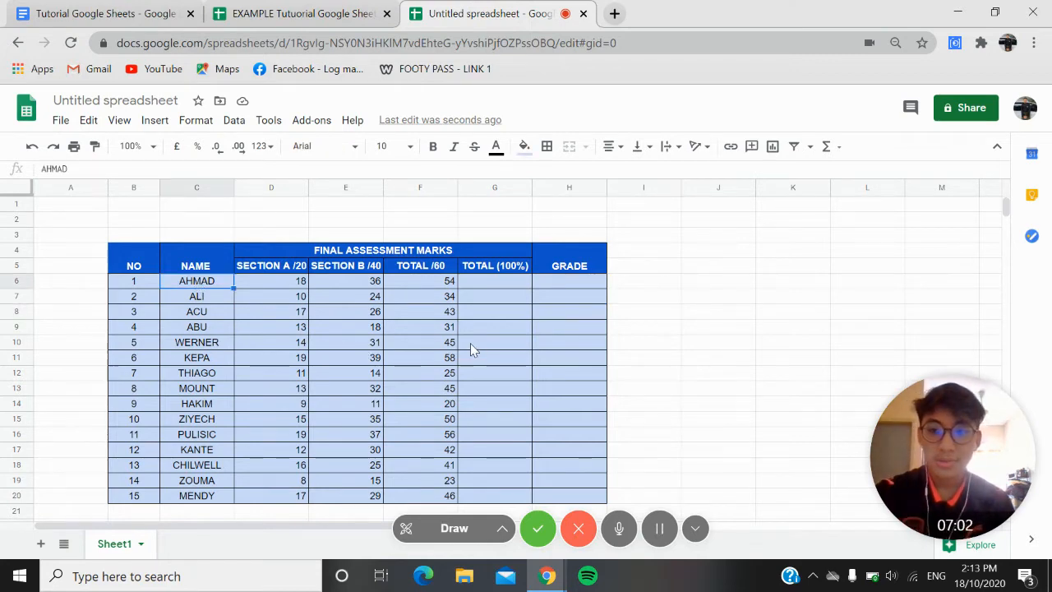
pyautogui.click(351, 327)
pyautogui.click(240, 286)
pyautogui.moveTo(252, 286); pyautogui.dragTo(555, 494)
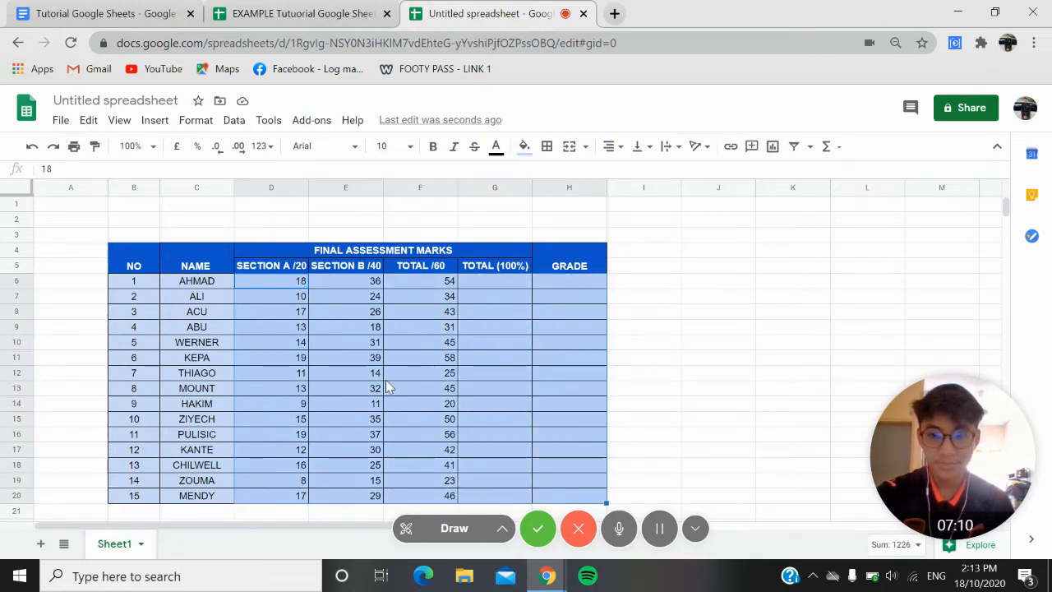
pyautogui.click(624, 147)
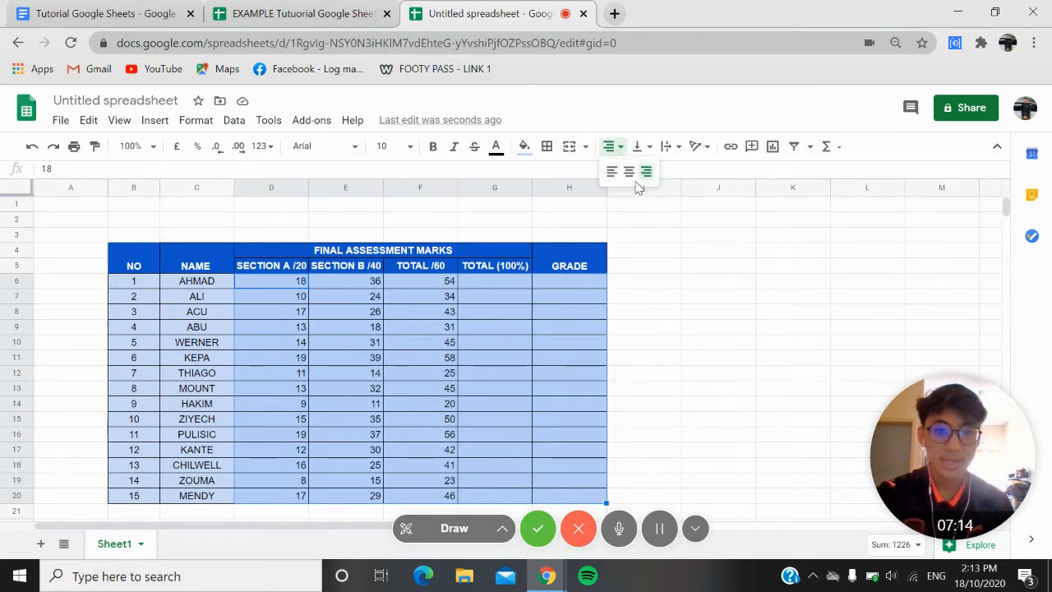
pyautogui.click(629, 172)
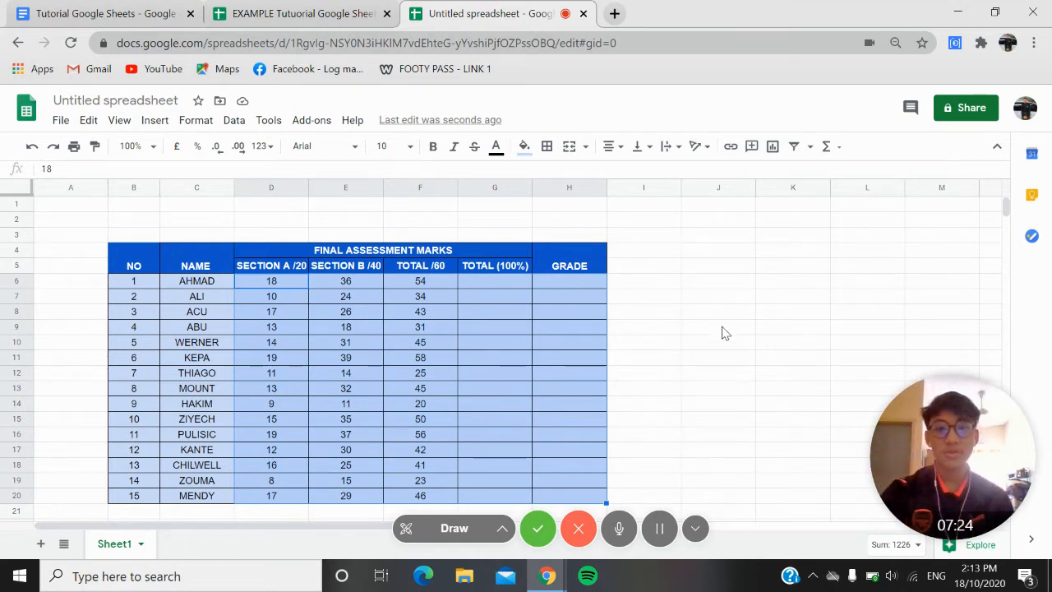
pyautogui.click(666, 303)
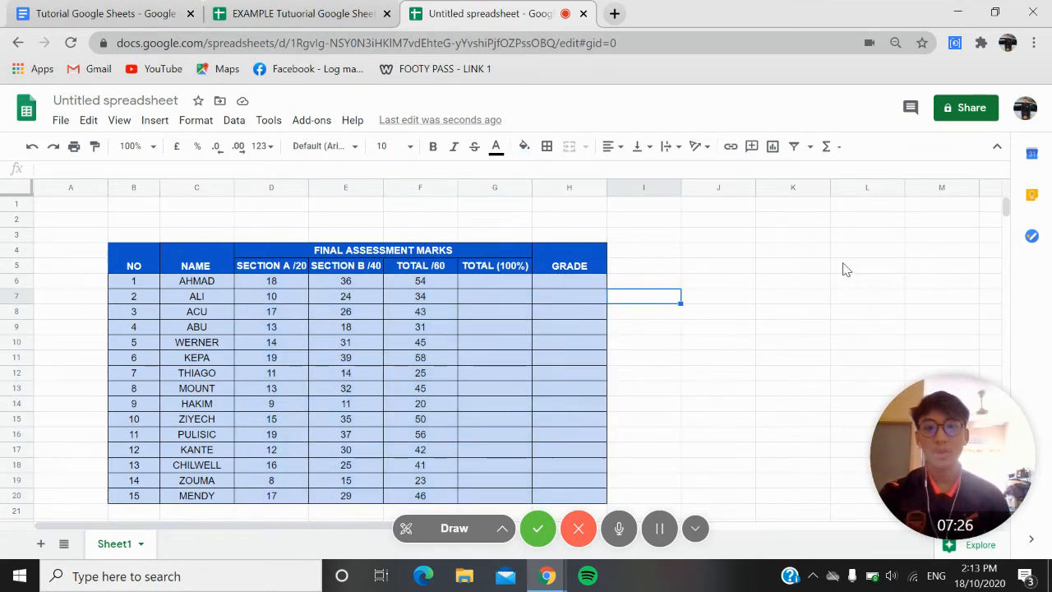
# Read instructions 10 and 11 on calculating marks over 100 in the tutorial document and return to the untitled spreadsheet.
pyautogui.scroll(-1, 558, 344)
pyautogui.scroll(1, 557, 344)
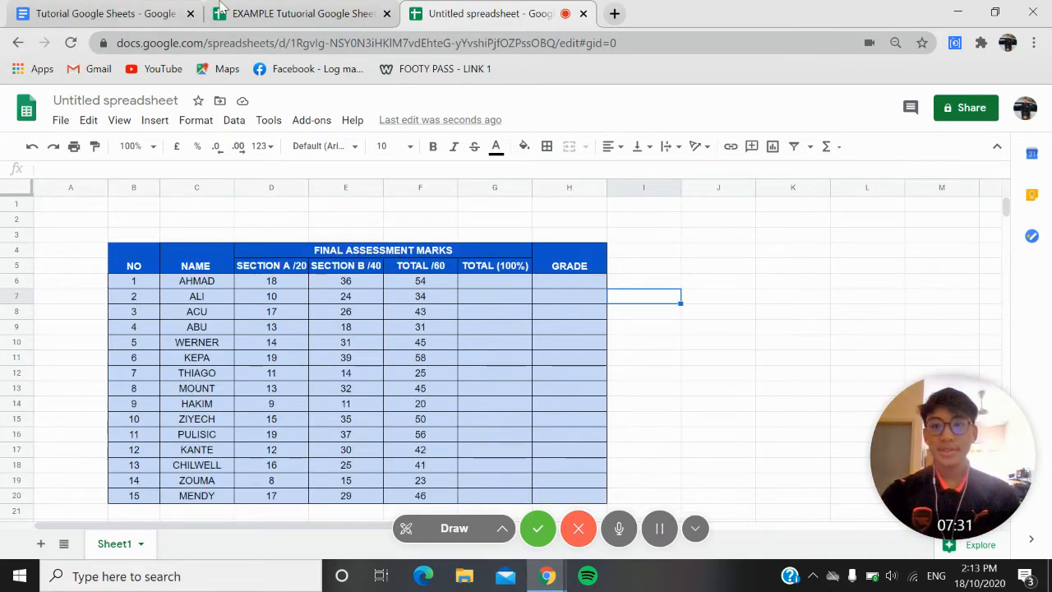
pyautogui.click(167, 8)
pyautogui.scroll(-2, 423, 271)
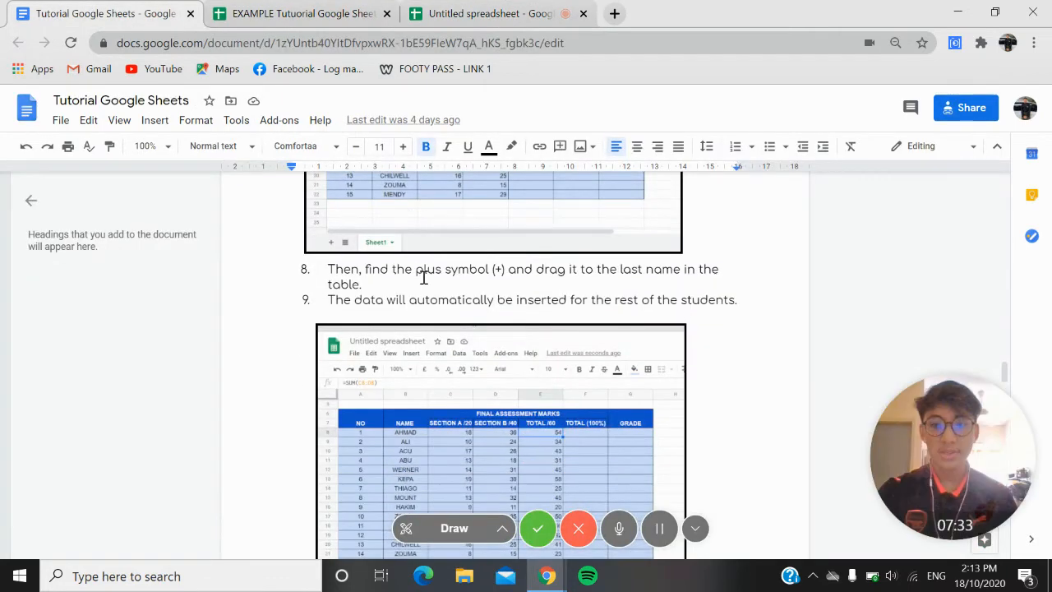
pyautogui.scroll(-6, 483, 321)
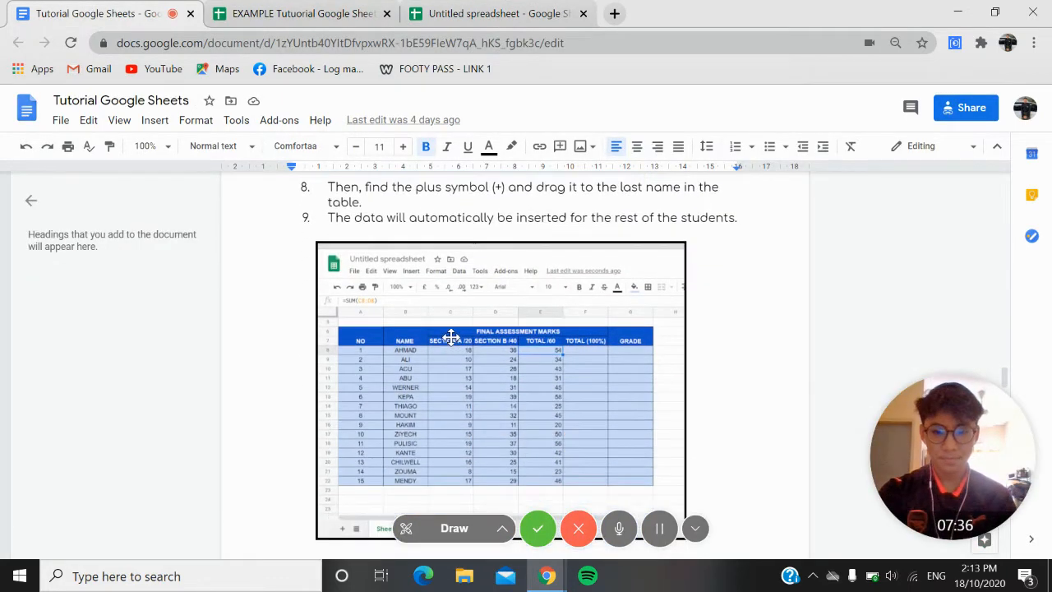
pyautogui.scroll(-3, 465, 281)
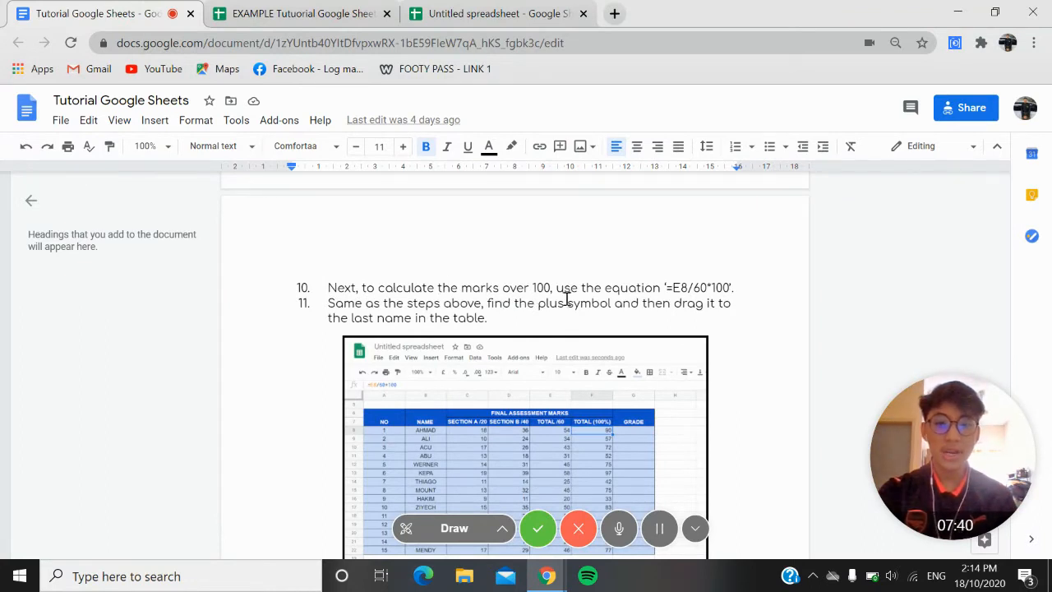
pyautogui.click(460, 11)
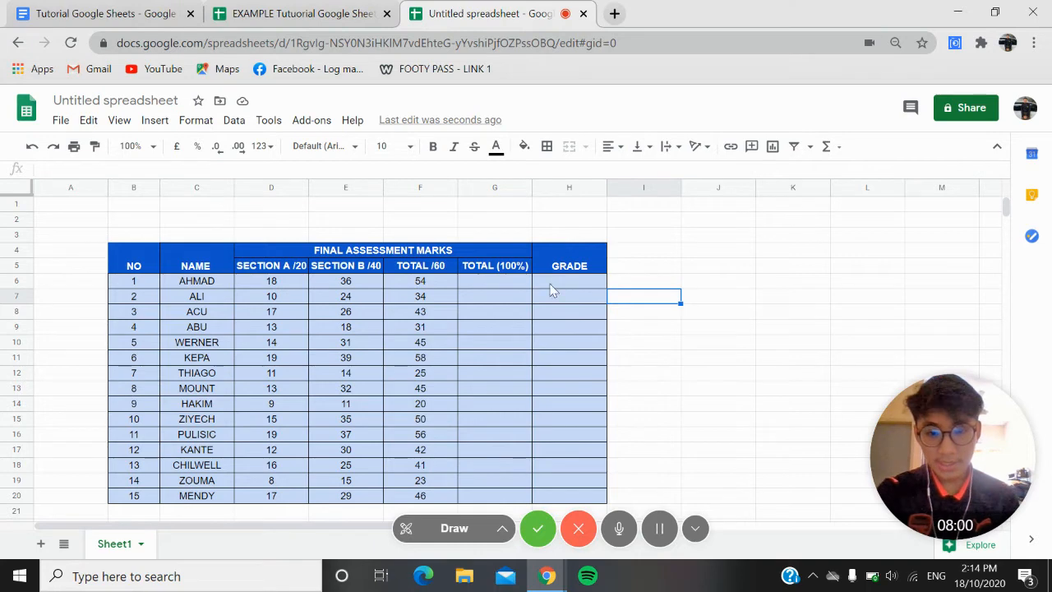
# Enter the TOTAL (100%) formula =F6/60*100 in cell G6.
pyautogui.click(502, 281)
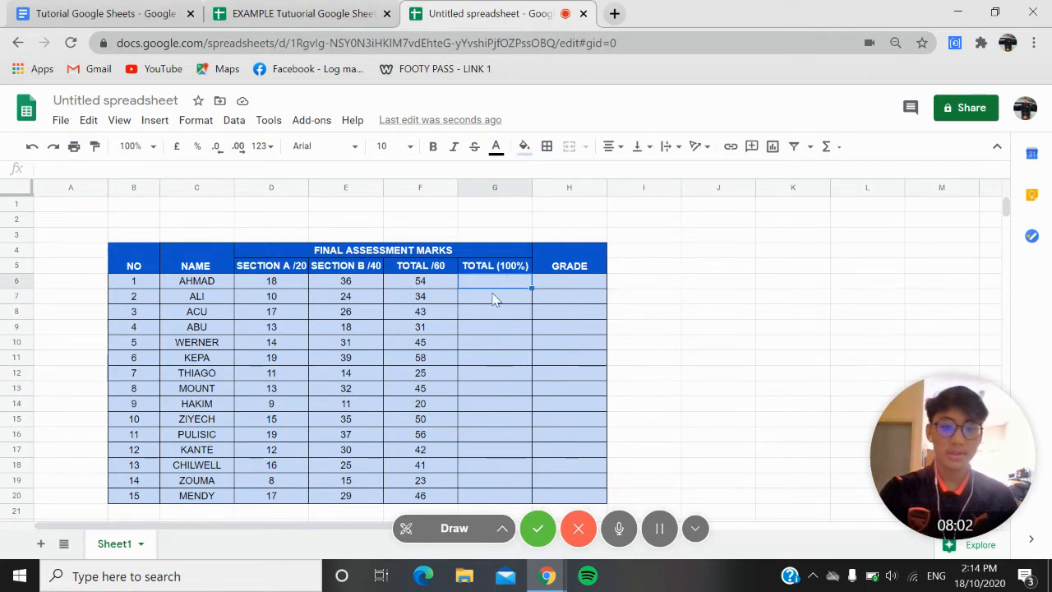
pyautogui.write('=')
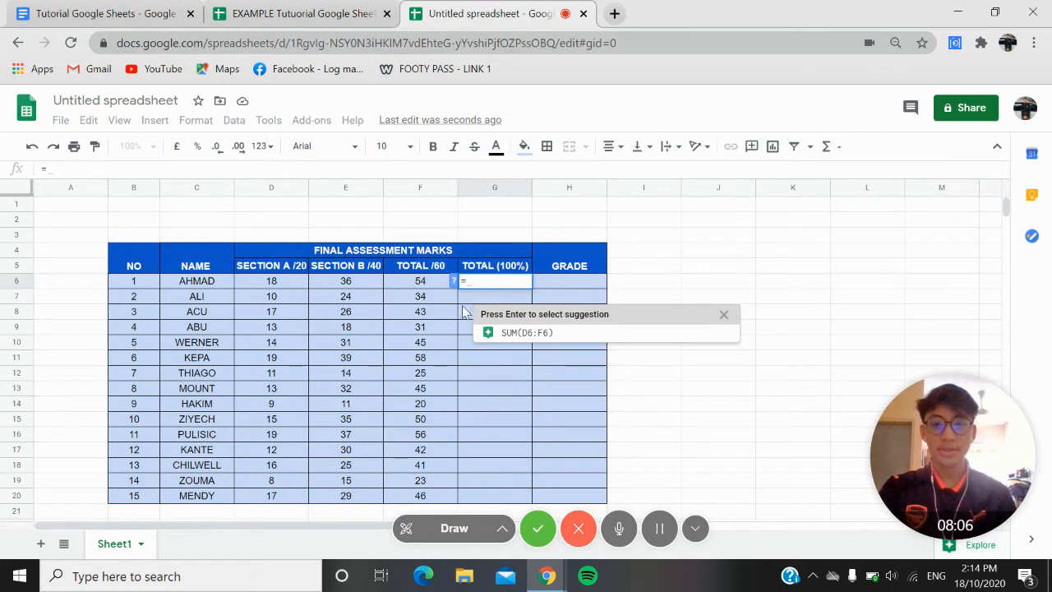
pyautogui.click(422, 286)
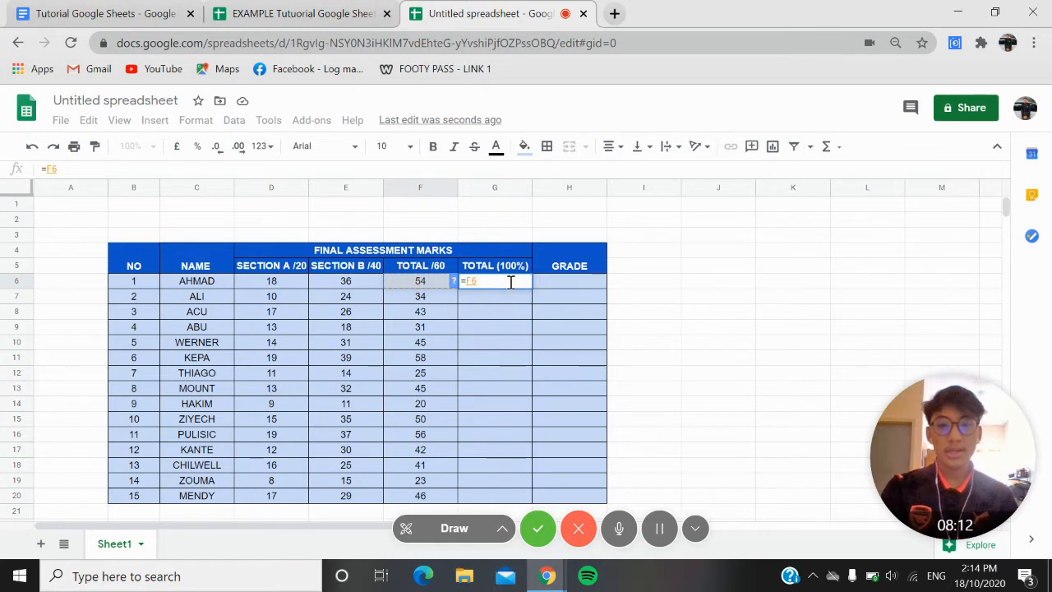
pyautogui.write('/')
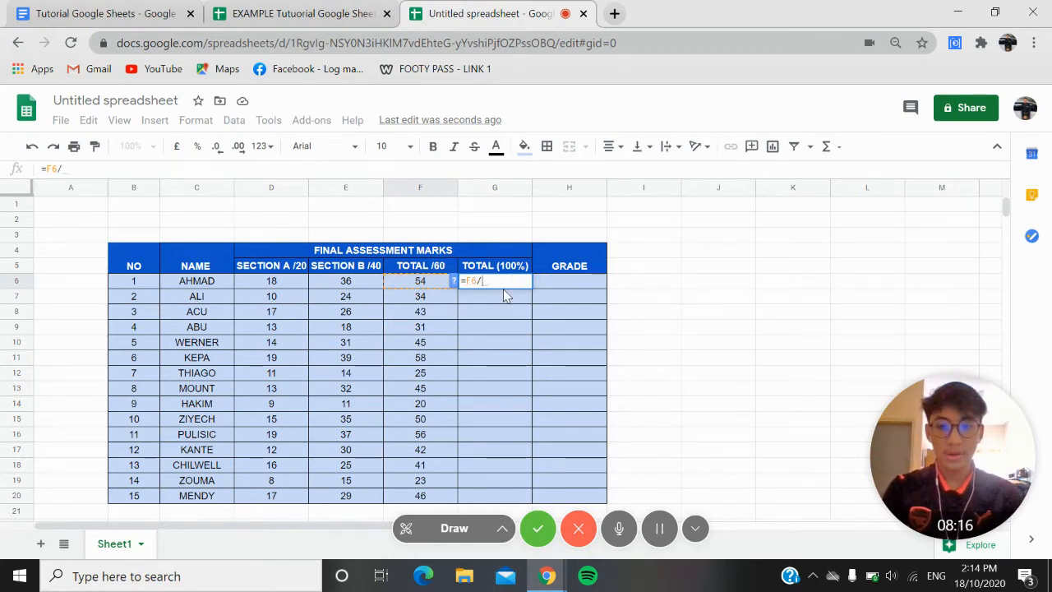
pyautogui.write('60')
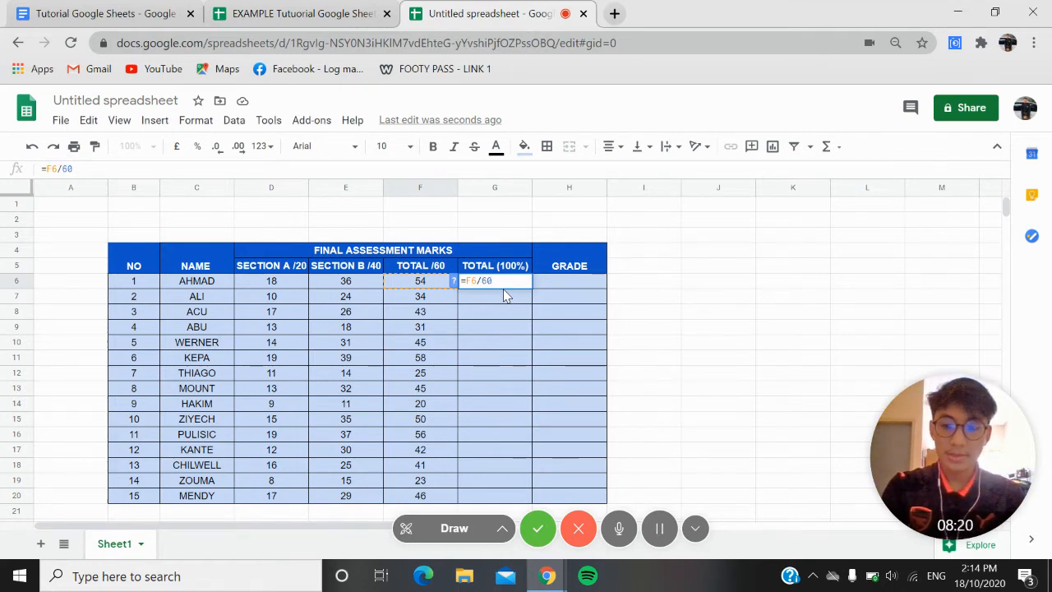
pyautogui.write('*100')
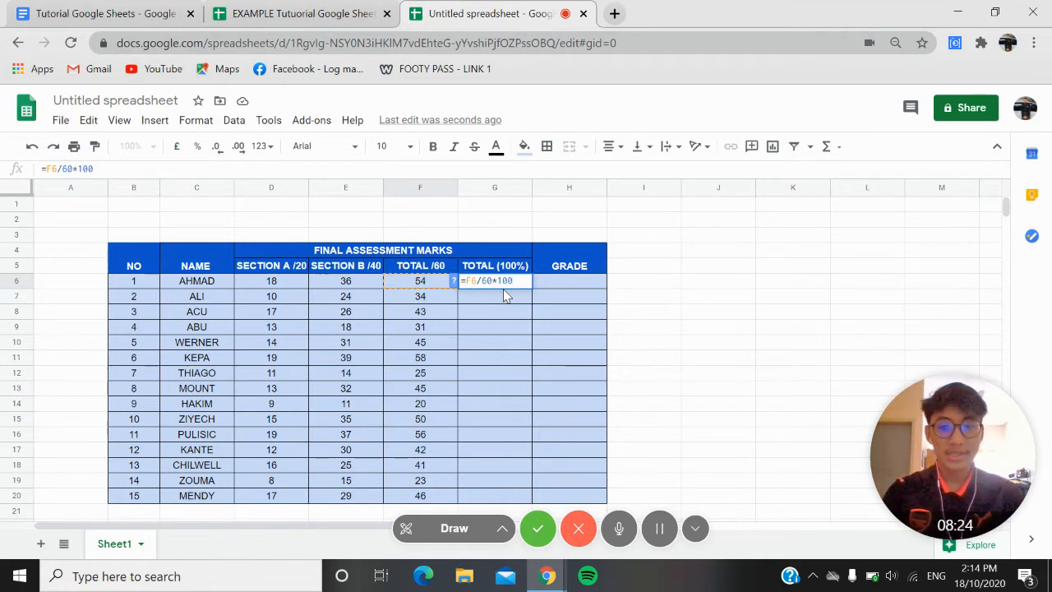
pyautogui.press('Return')
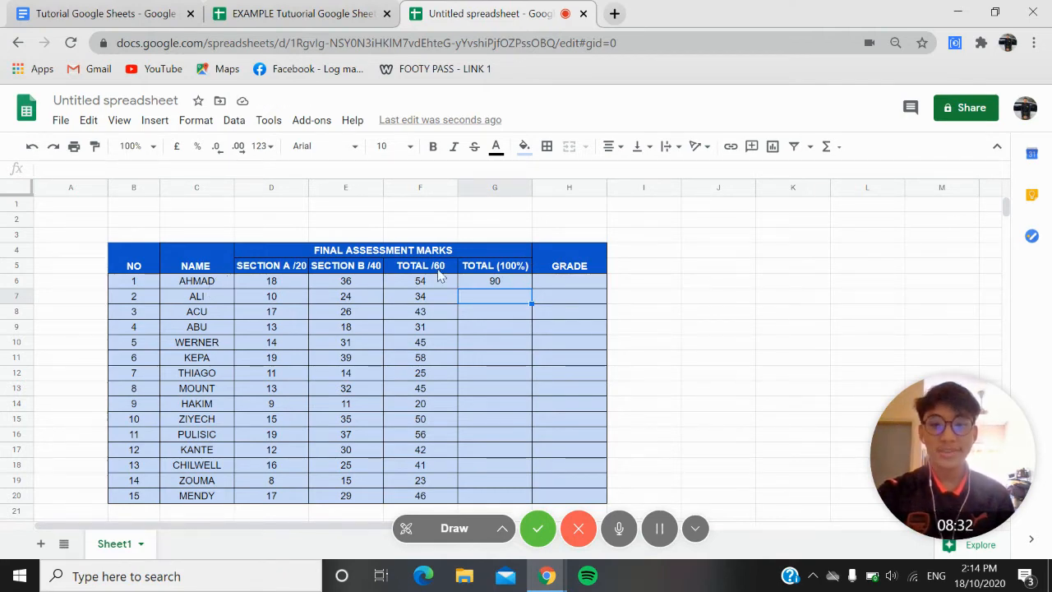
# Fill the TOTAL (100%) formula from cell G6 down to the last student in G20.
pyautogui.click(524, 281)
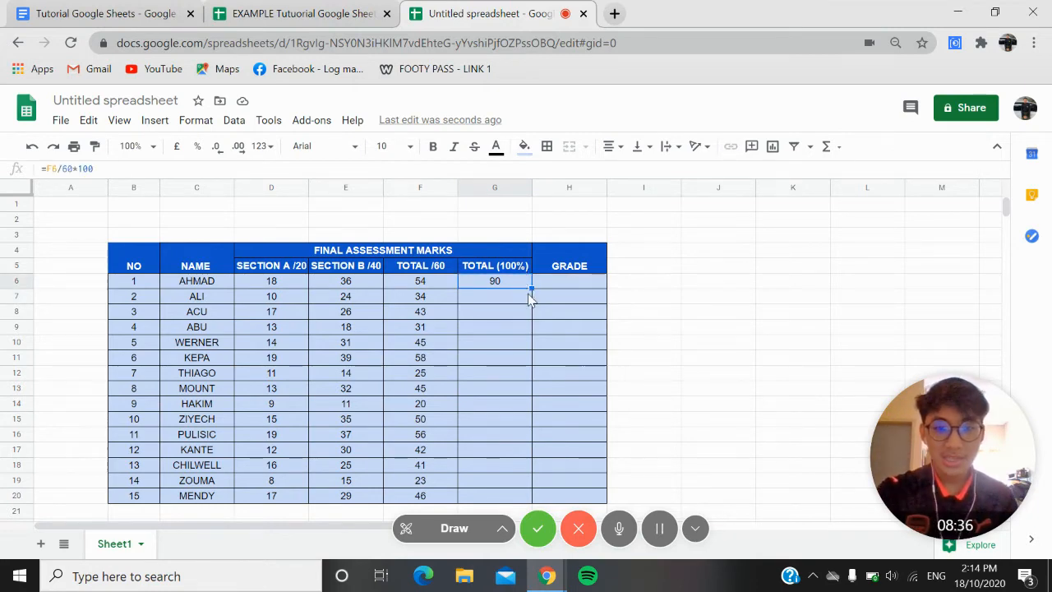
pyautogui.scroll(-2, 534, 308)
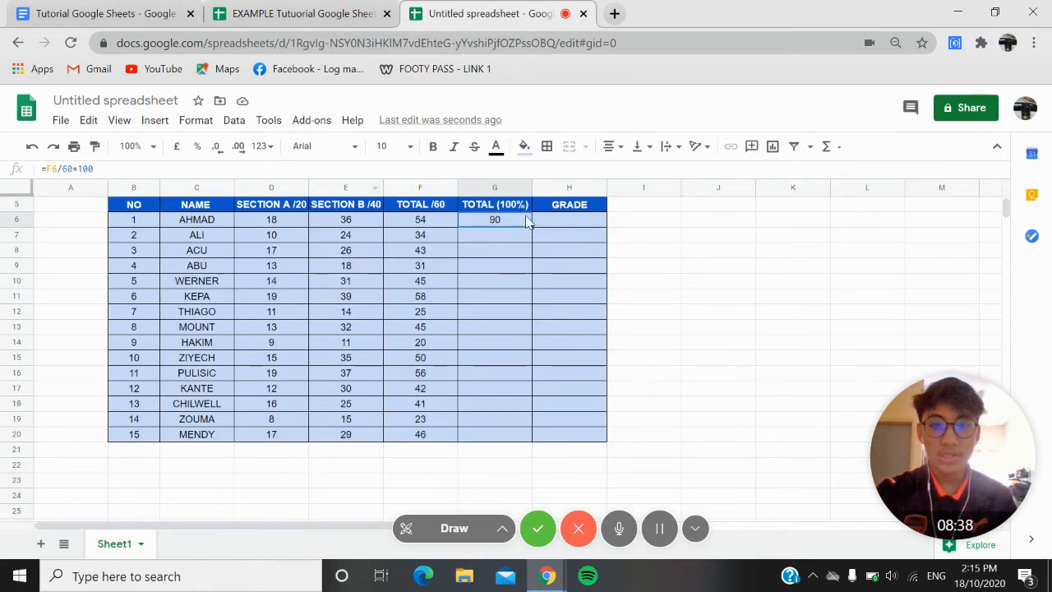
pyautogui.moveTo(531, 226); pyautogui.dragTo(529, 441)
pyautogui.click(591, 252)
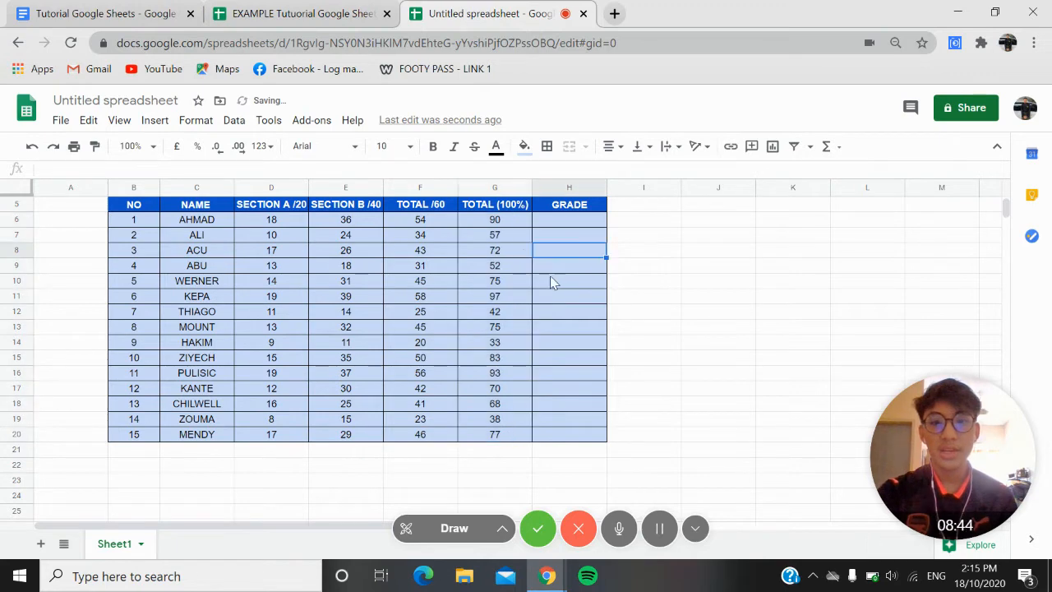
pyautogui.click(513, 226)
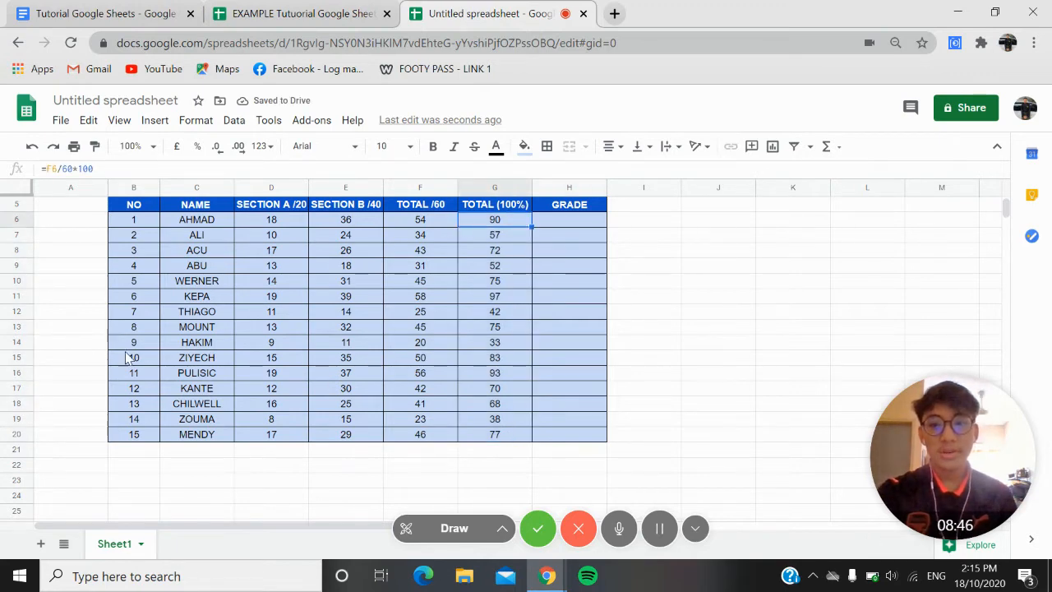
# Read instruction 12 about the marks scale table in the tutorial document, glance at the example spreadsheet and return to the untitled spreadsheet.
pyautogui.click(98, 13)
pyautogui.scroll(-1, 362, 242)
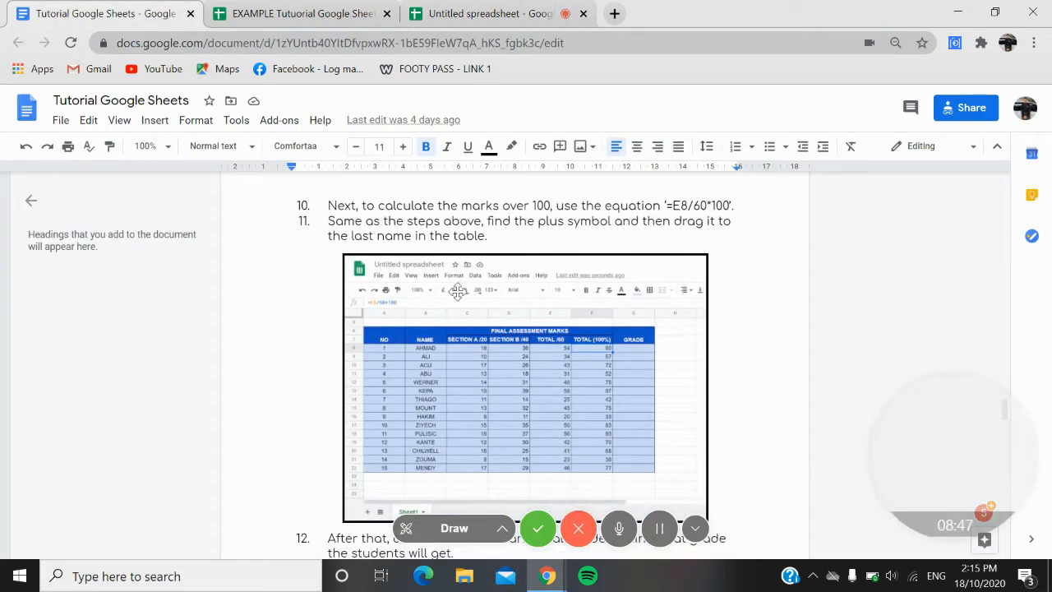
pyautogui.scroll(-2, 429, 226)
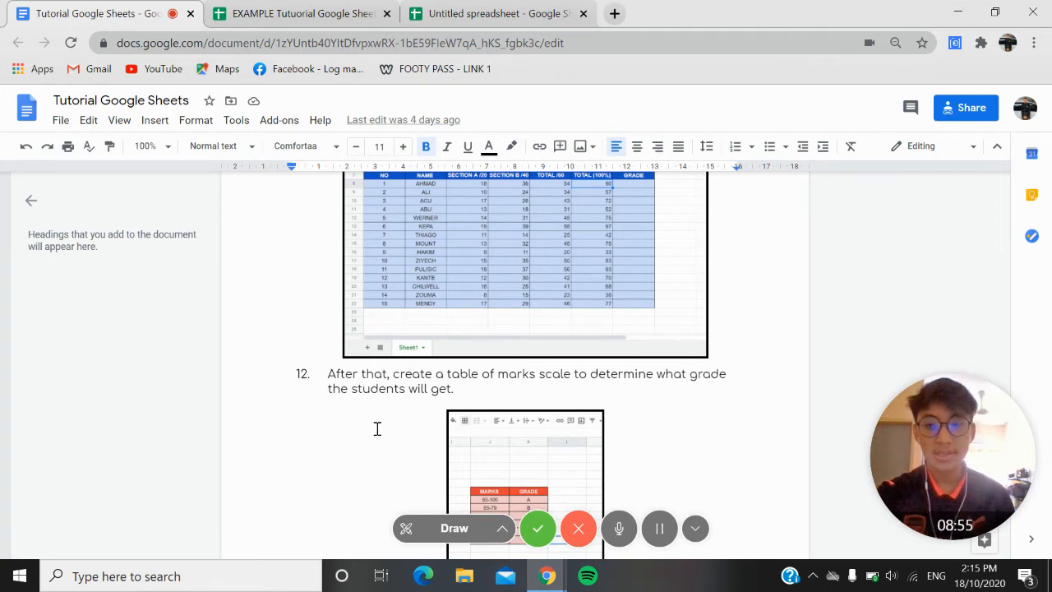
pyautogui.click(312, 13)
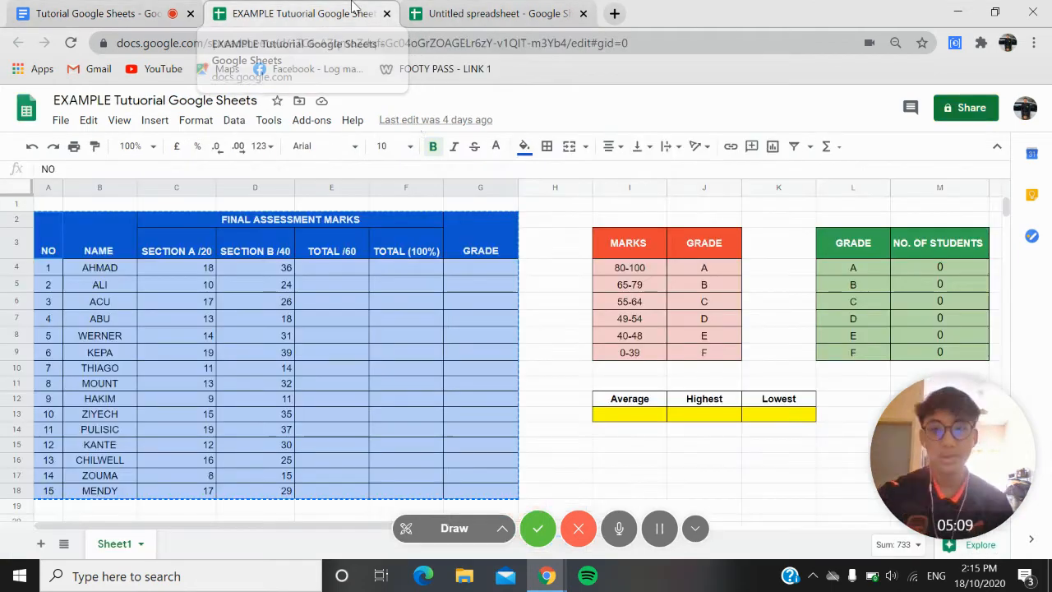
pyautogui.click(485, 13)
pyautogui.scroll(2, 600, 235)
pyautogui.scroll(-2, 608, 246)
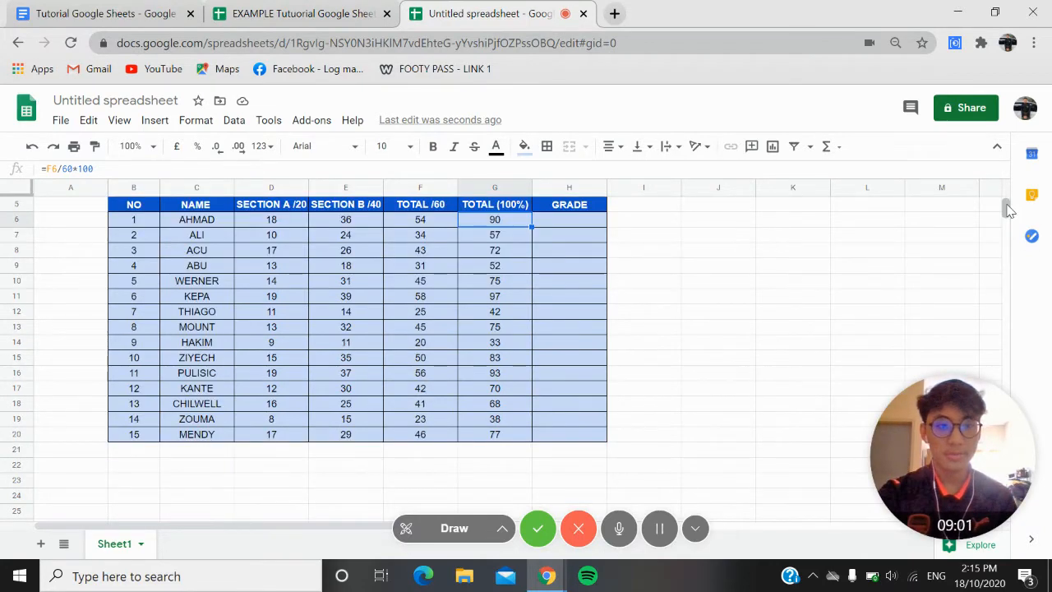
pyautogui.scroll(2, 1009, 211)
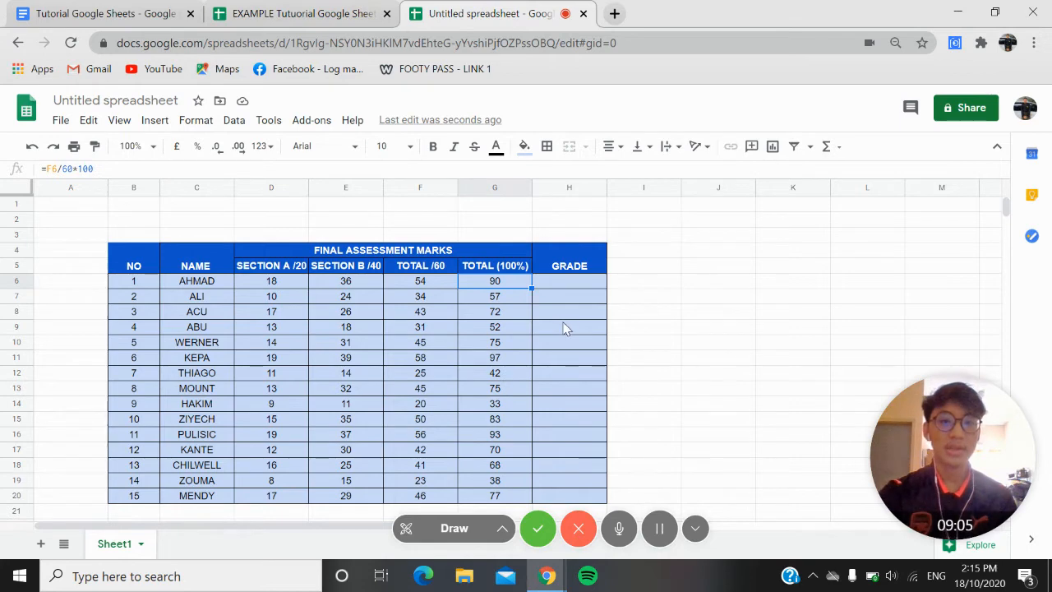
pyautogui.scroll(-2, 567, 317)
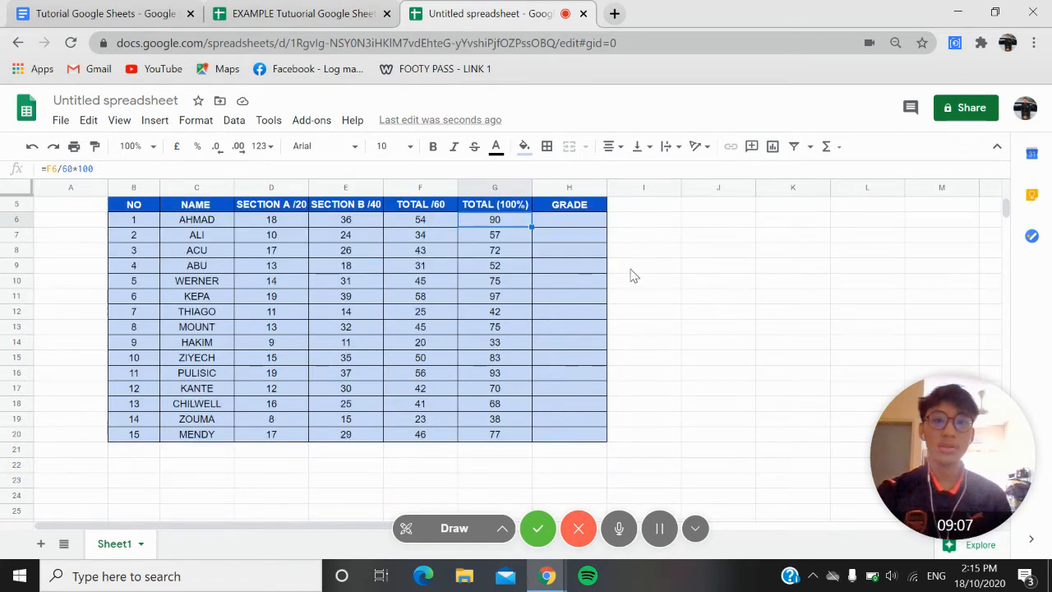
pyautogui.scroll(2, 715, 284)
pyautogui.scroll(-2, 706, 312)
pyautogui.scroll(2, 542, 271)
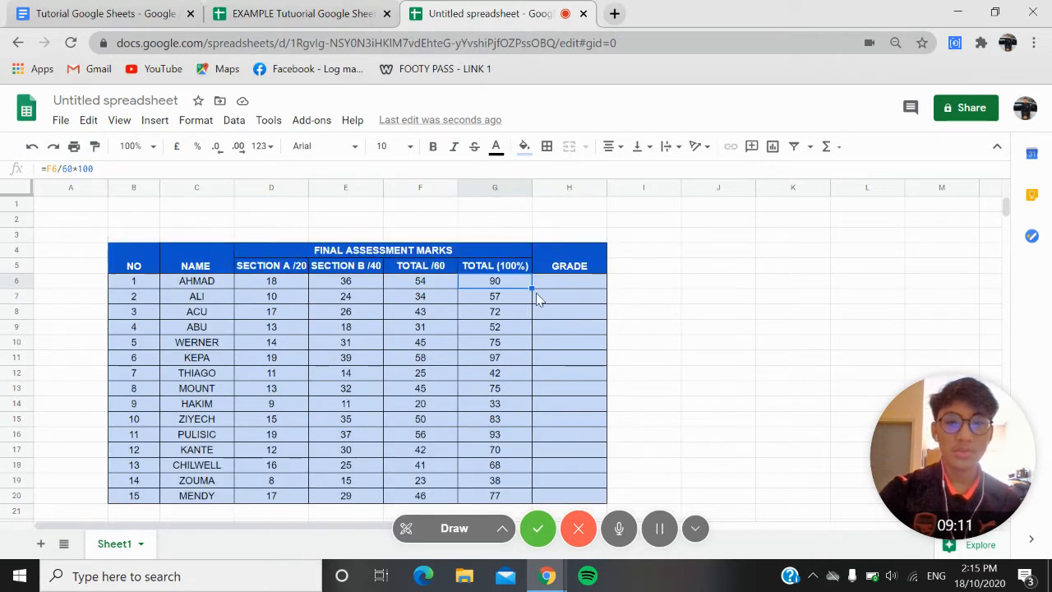
# Copy the MARKS and GRADE scale table (I3:J9) from the example spreadsheet and paste it at cell J5 of the untitled spreadsheet.
pyautogui.click(313, 14)
pyautogui.moveTo(646, 257); pyautogui.dragTo(702, 351)
pyautogui.rightClick(676, 307)
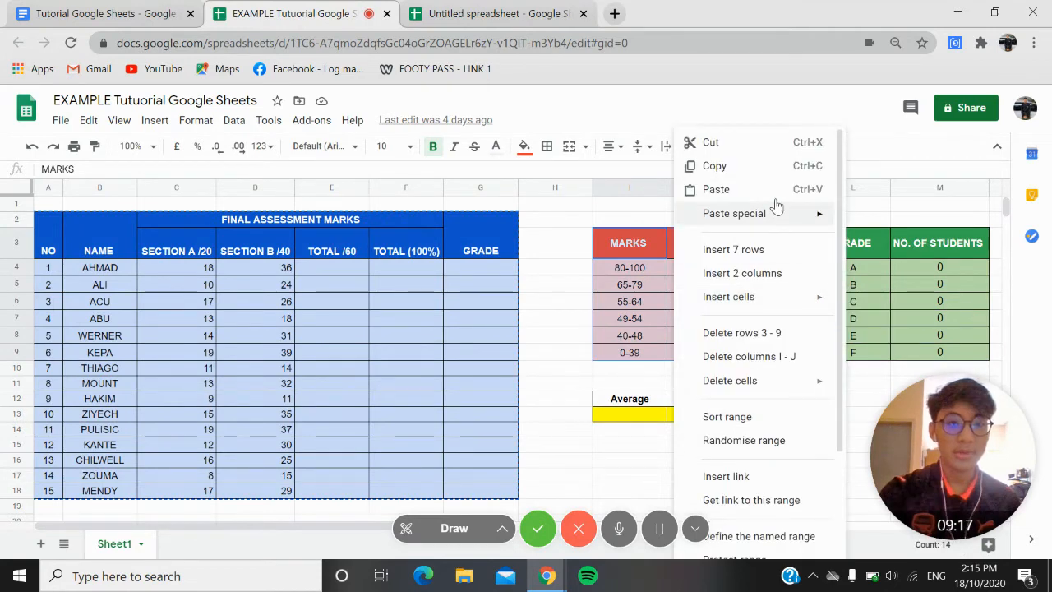
pyautogui.click(711, 165)
pyautogui.click(493, 13)
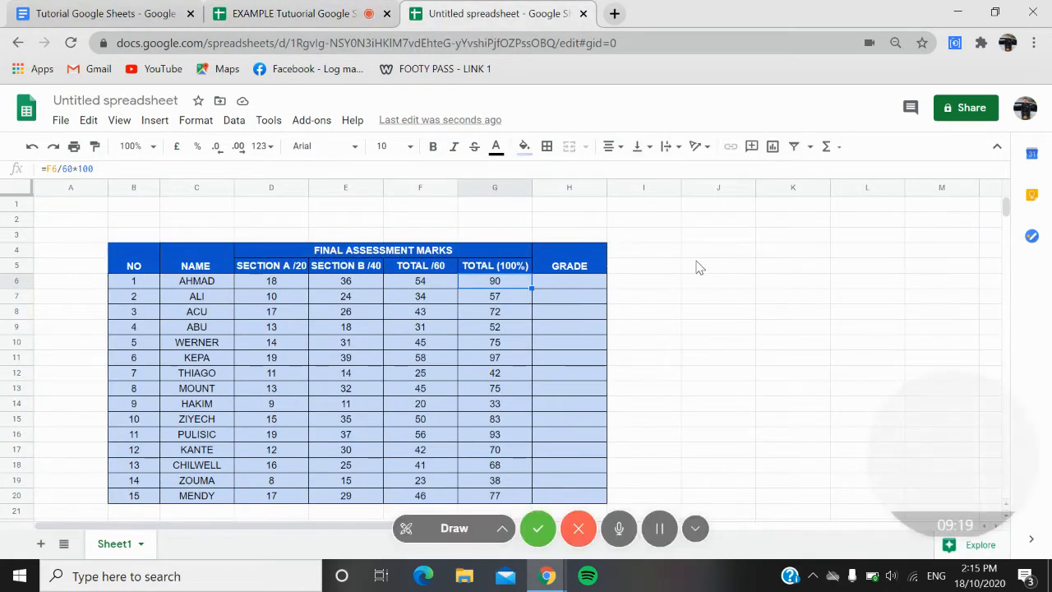
pyautogui.click(698, 263)
pyautogui.rightClick(711, 272)
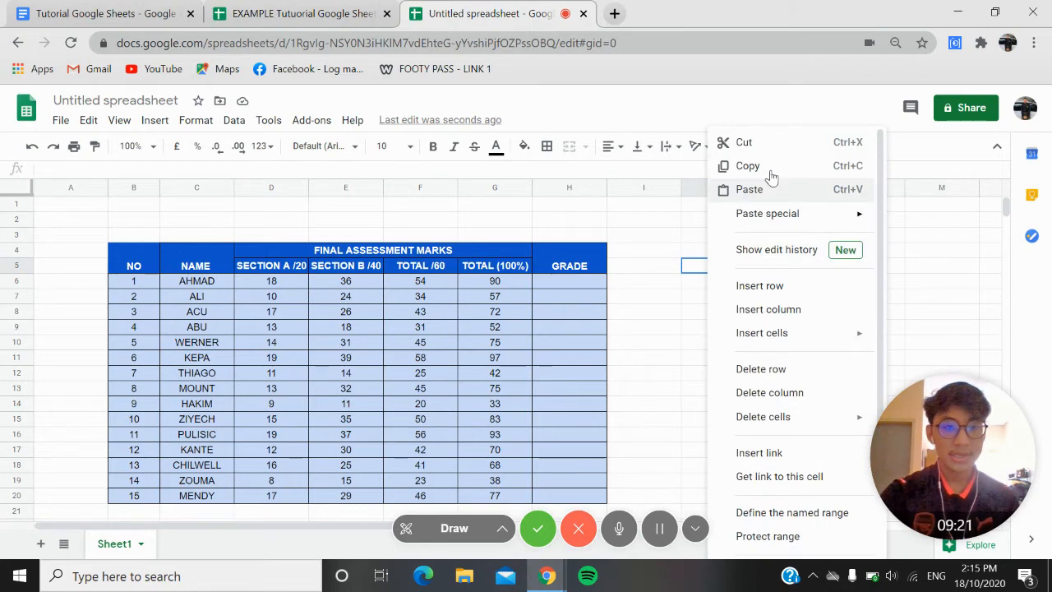
pyautogui.click(744, 190)
pyautogui.click(792, 298)
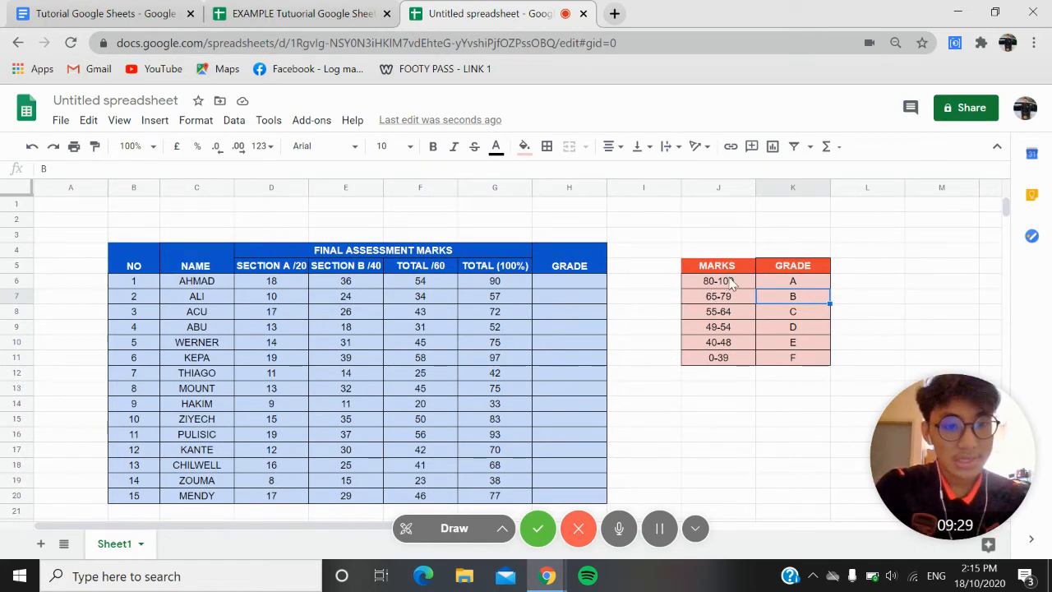
# Select cell H6 in the GRADE column, read instructions 13 and 14 in the tutorial document, and return to the untitled spreadsheet.
pyautogui.scroll(-1, 731, 284)
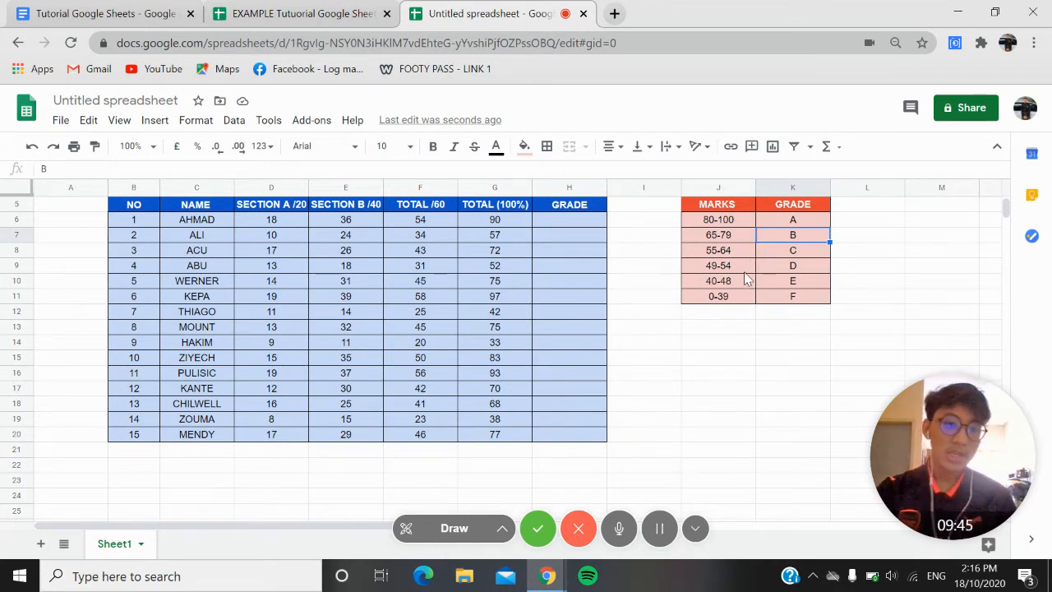
pyautogui.click(573, 221)
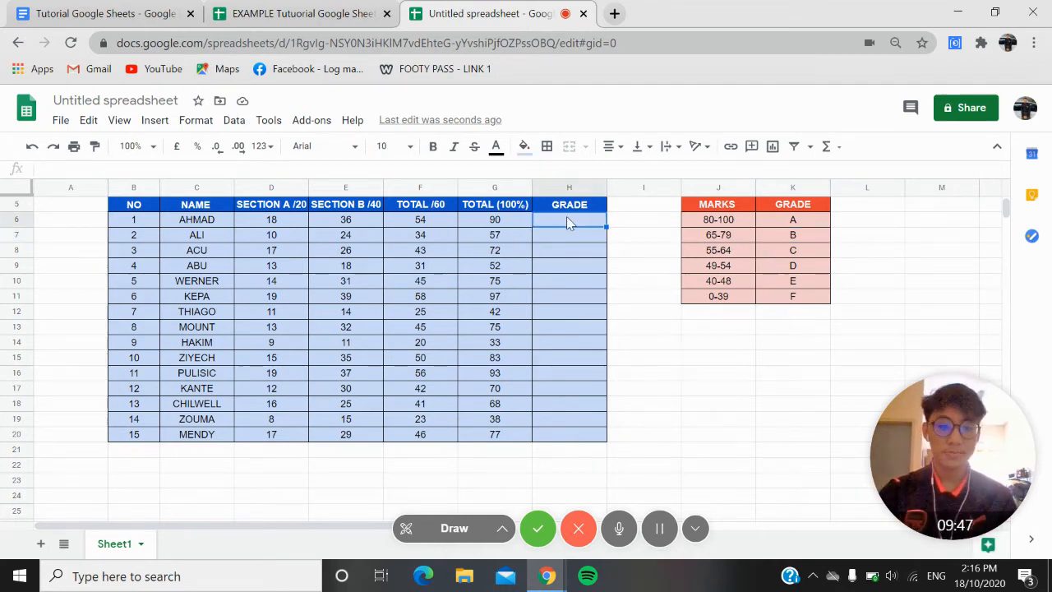
pyautogui.scroll(2, 591, 247)
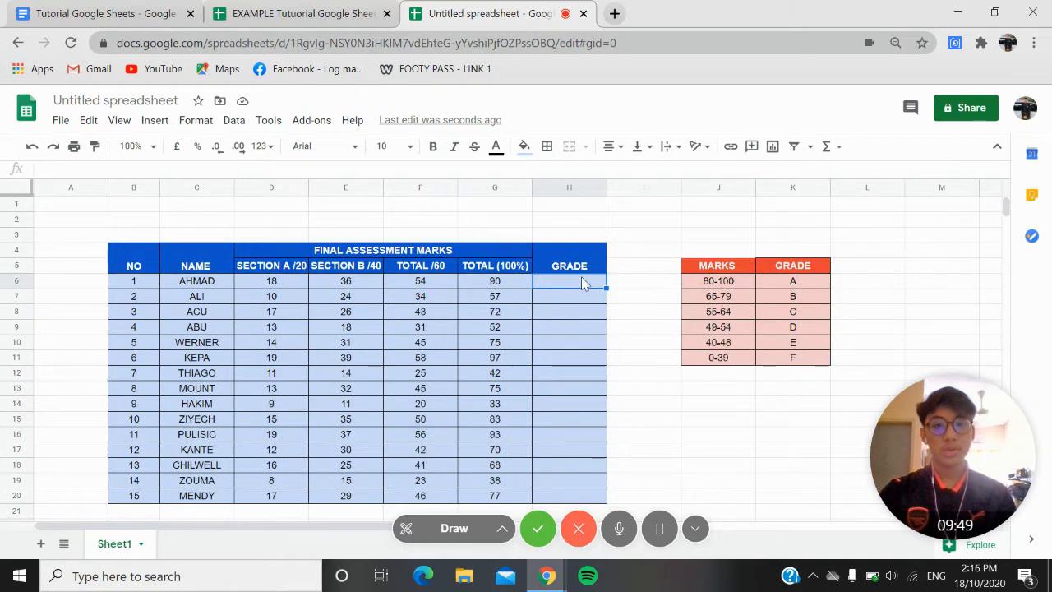
pyautogui.click(99, 13)
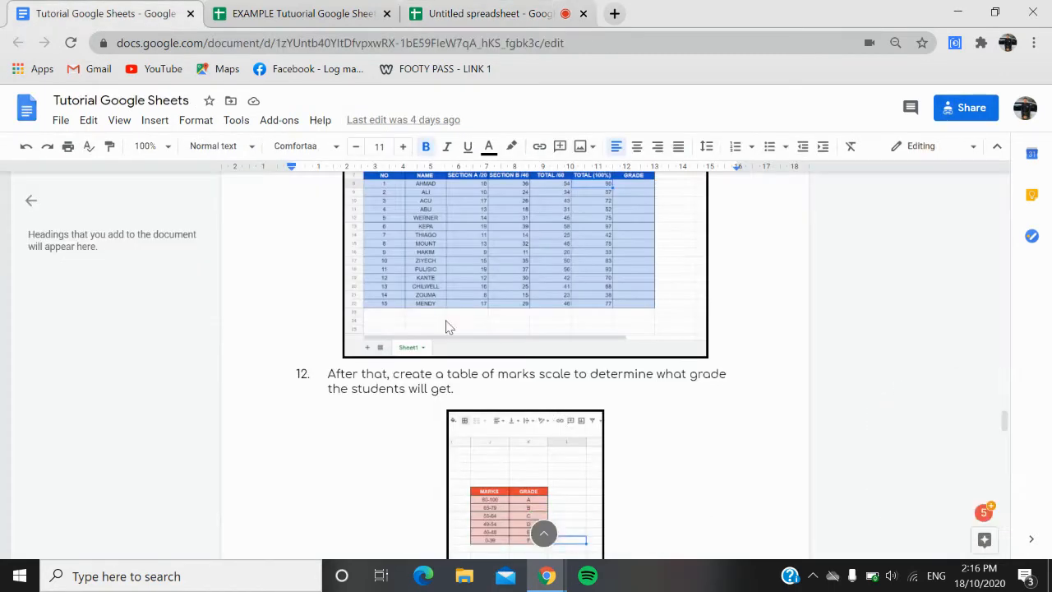
pyautogui.scroll(-5, 562, 423)
pyautogui.scroll(-5, 484, 406)
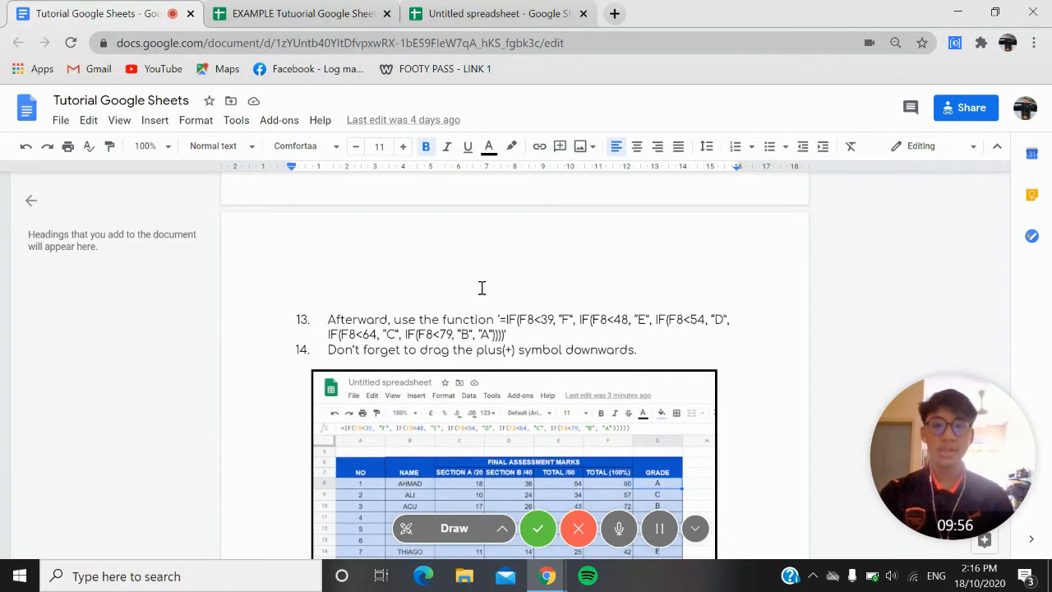
pyautogui.click(493, 12)
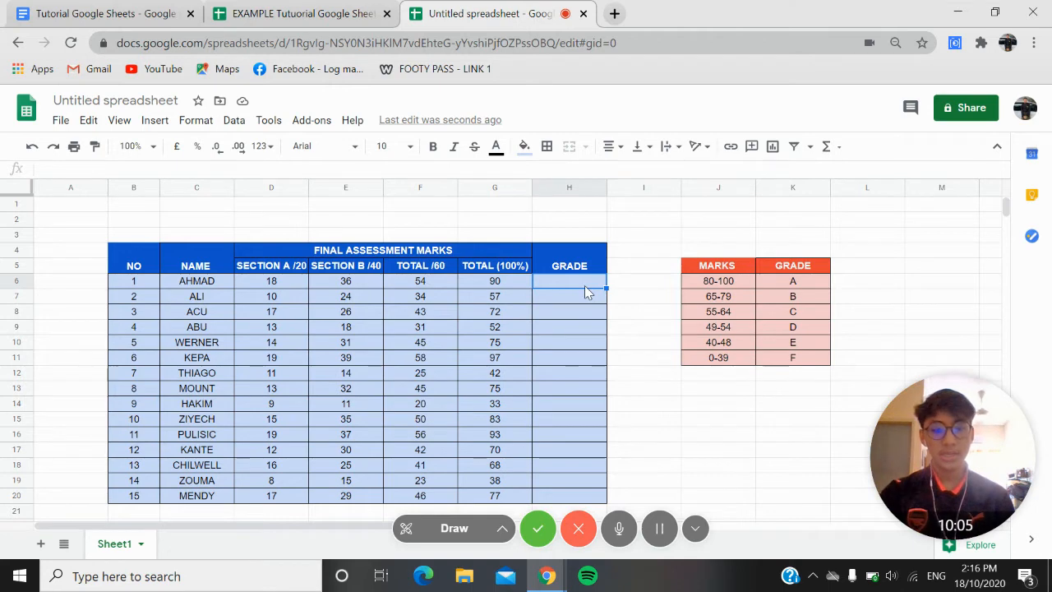
# Begin a grade formula in cell H6 with =IF(G6<39,"F", referencing the student's TOTAL (100%) cell.
pyautogui.write('=')
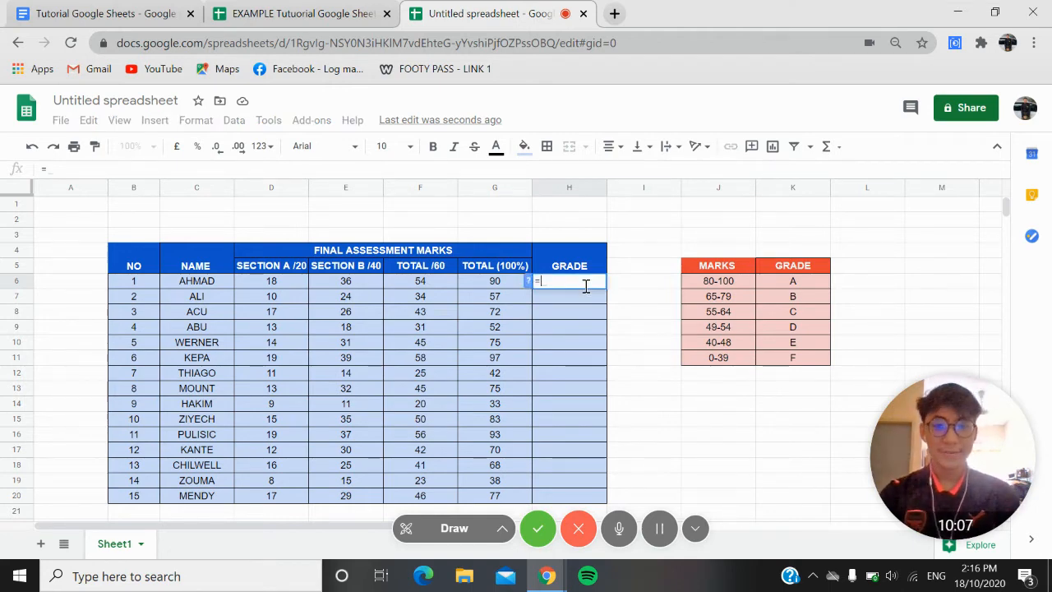
pyautogui.write('IF')
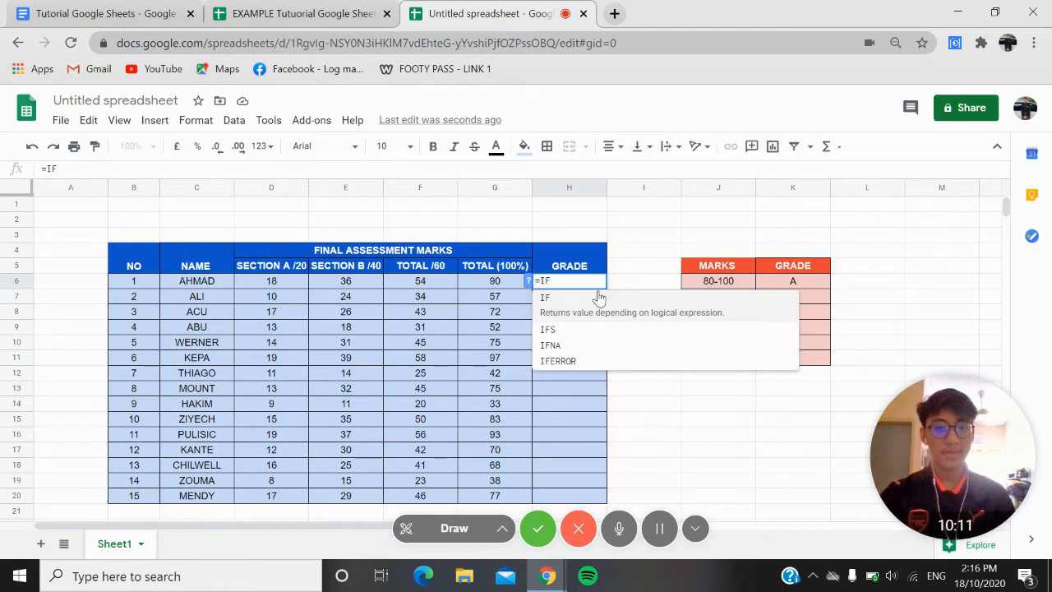
pyautogui.click(599, 298)
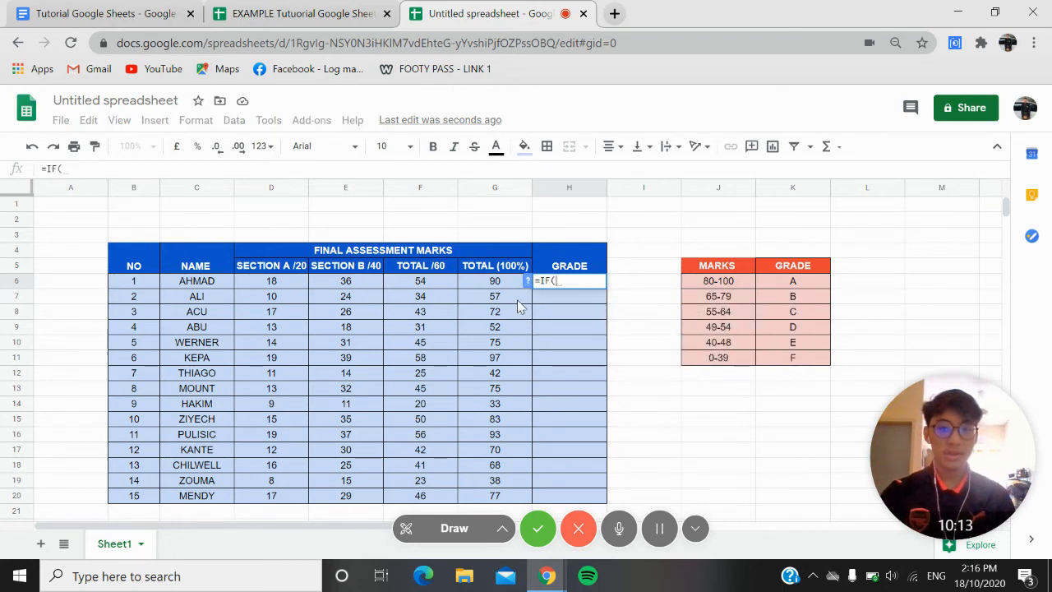
pyautogui.click(490, 283)
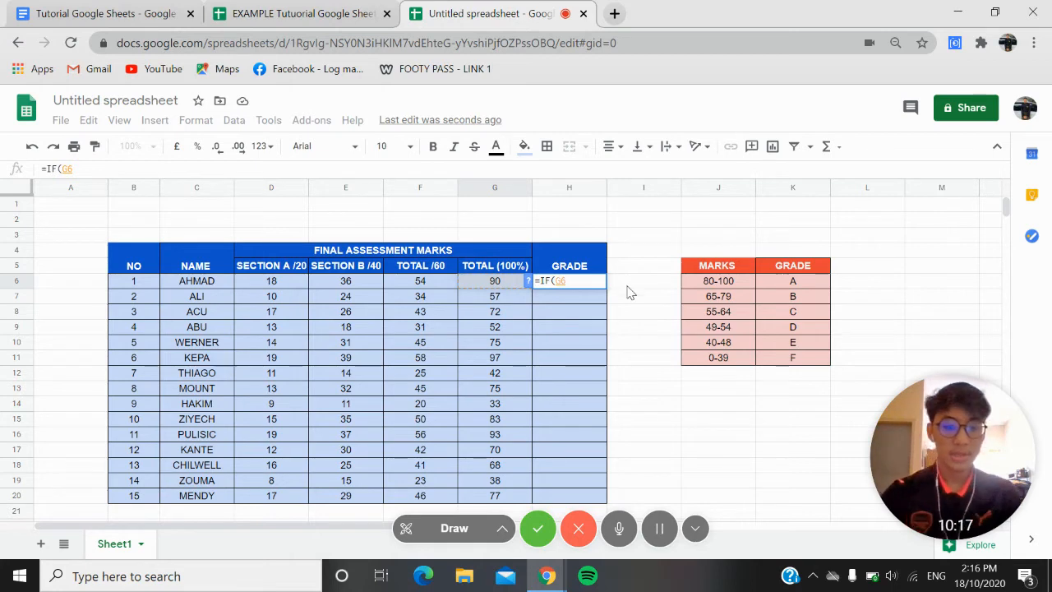
pyautogui.write('<')
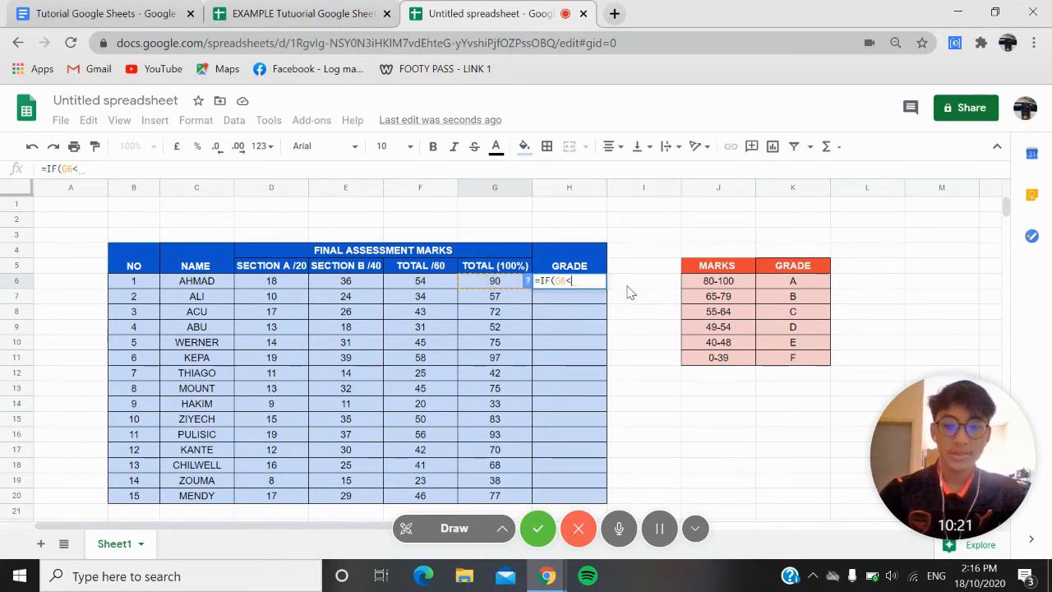
pyautogui.write('39,')
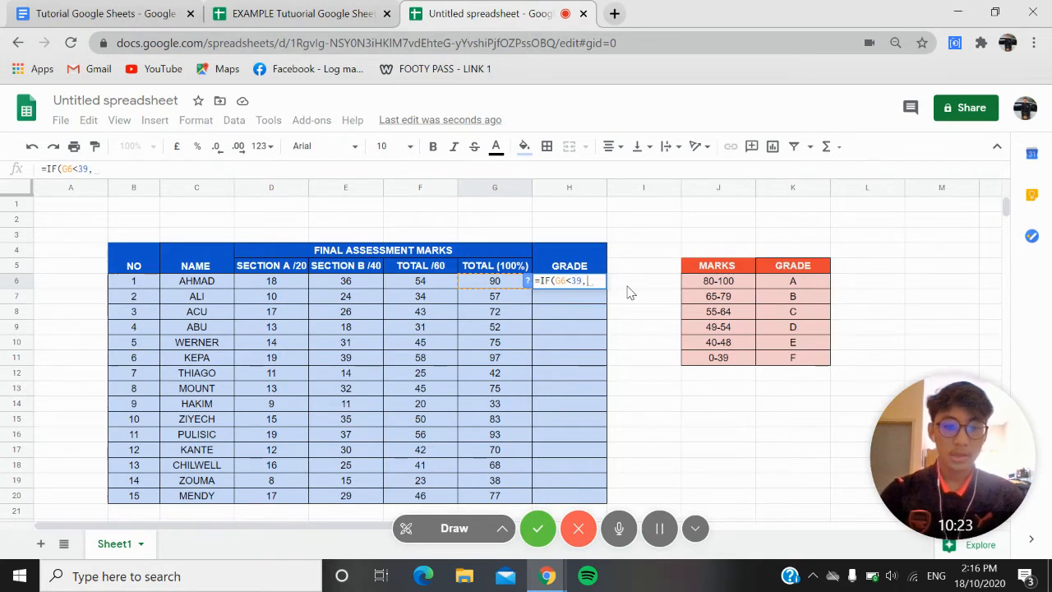
pyautogui.write('"')
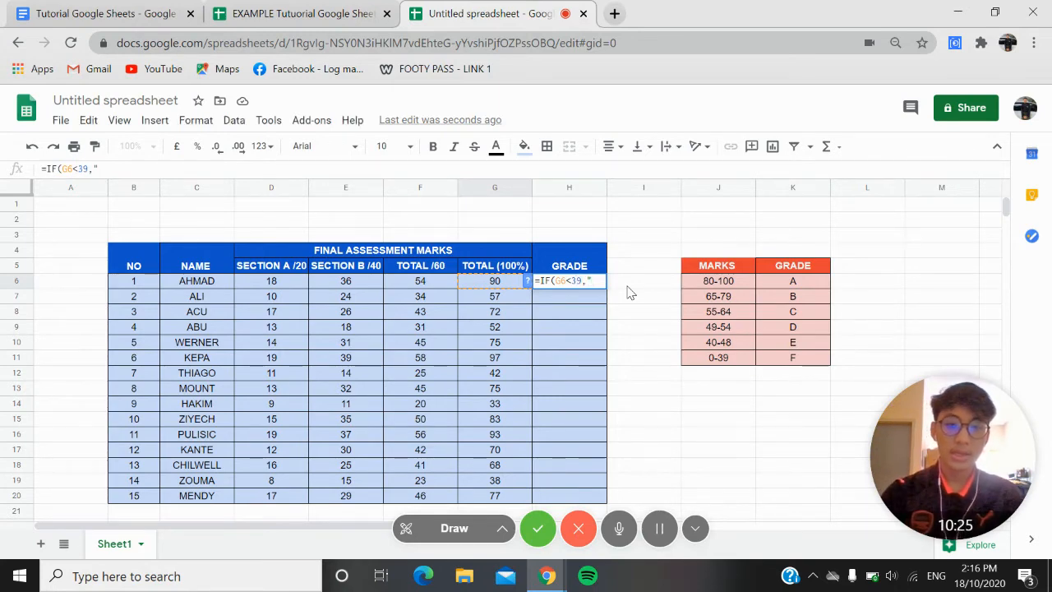
pyautogui.write('f')
pyautogui.press('BackSpace')
pyautogui.write('F",')
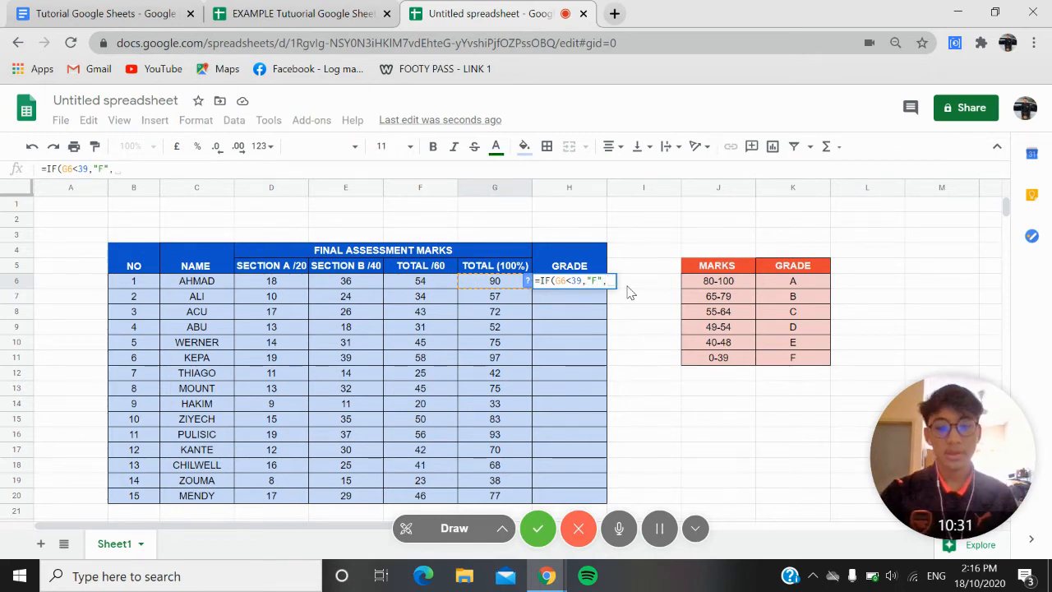
# Extend the H6 formula with a nested IF that returns "E" when G6<48.
pyautogui.write('IF(')
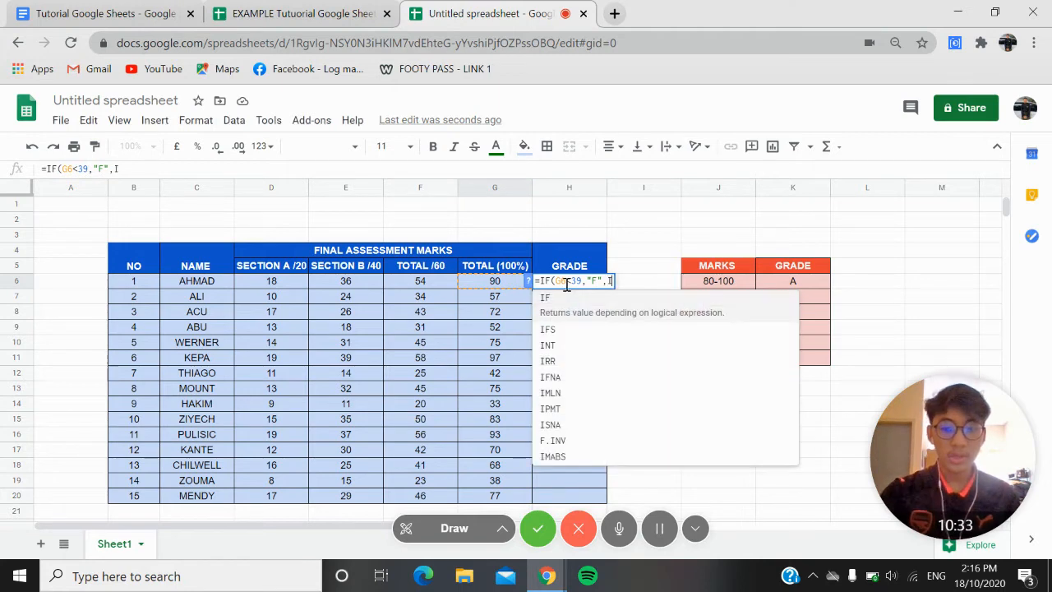
pyautogui.write('G6')
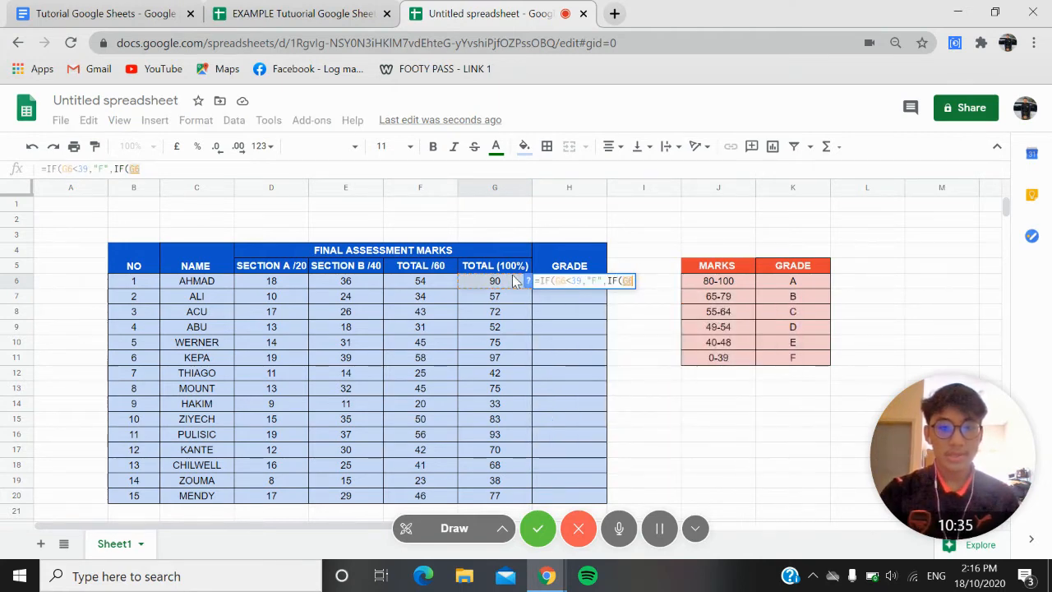
pyautogui.write('<48,')
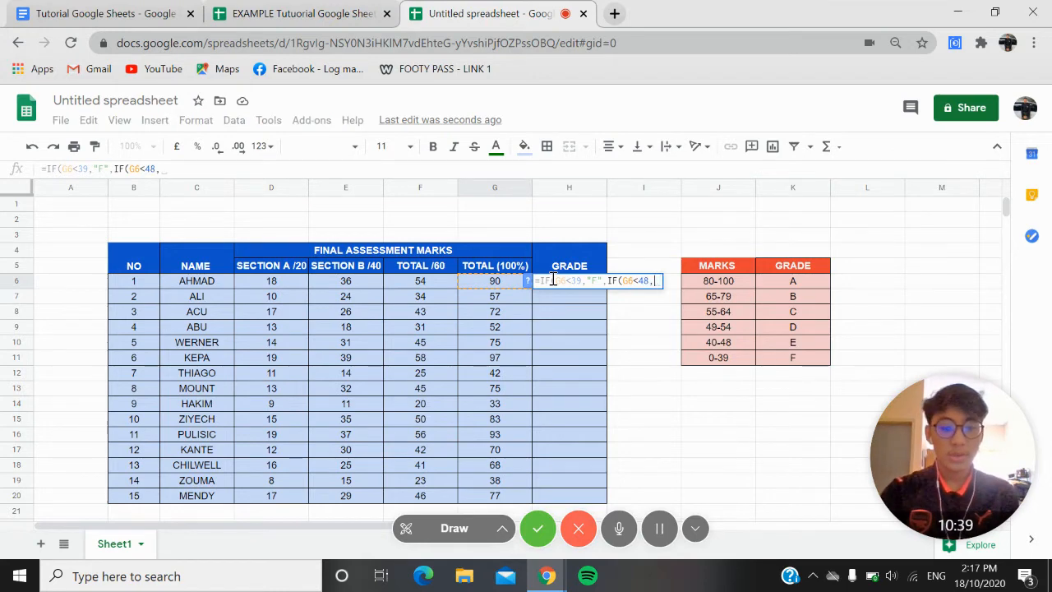
pyautogui.write('"E",IF')
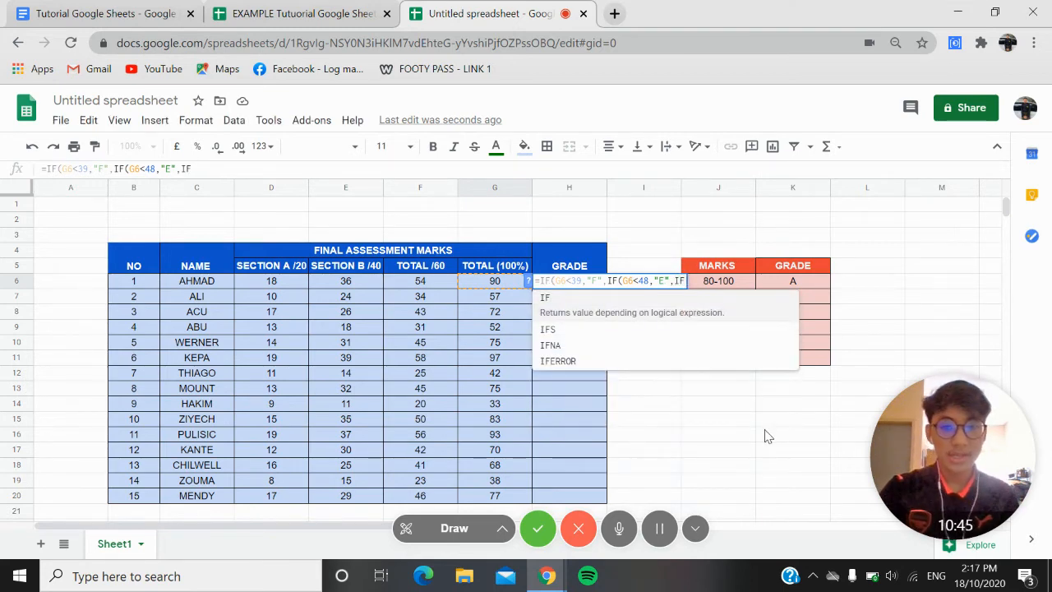
# Add the third condition to the H6 formula, IF(G6<54,"D", for the D grade.
pyautogui.click(669, 310)
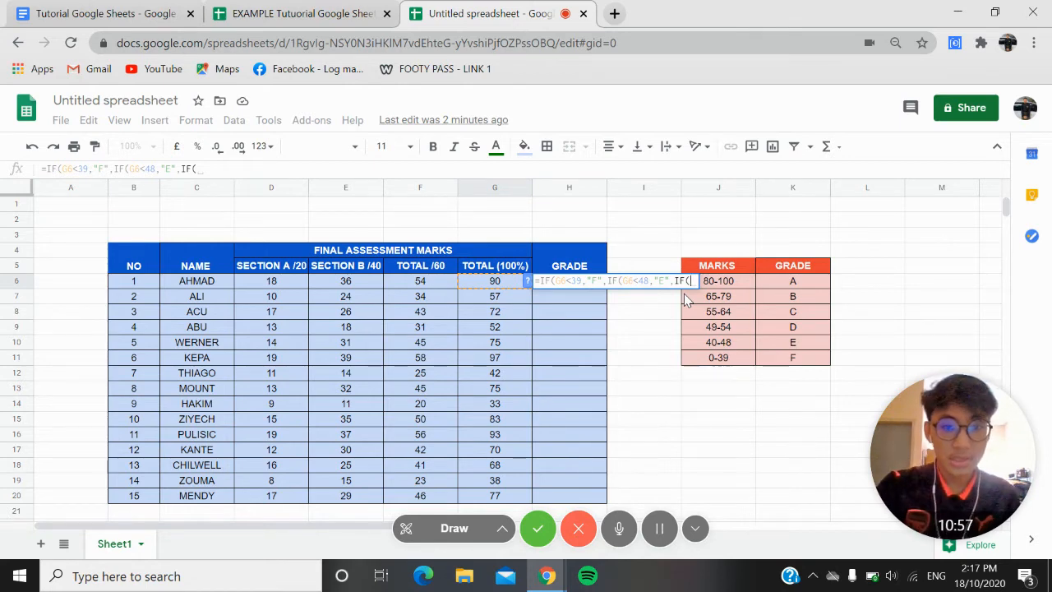
pyautogui.click(498, 281)
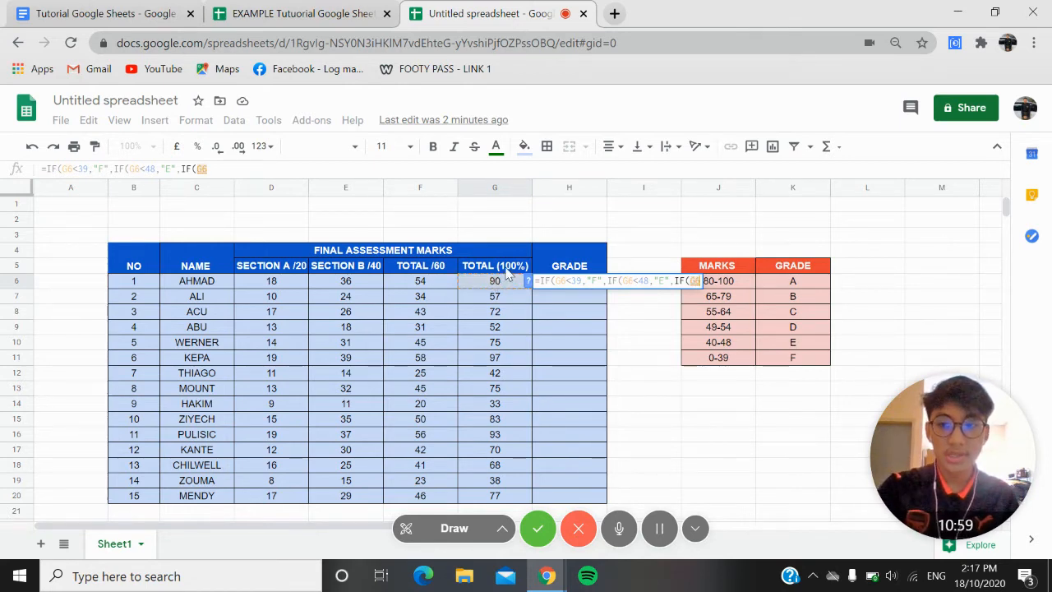
pyautogui.write('<54')
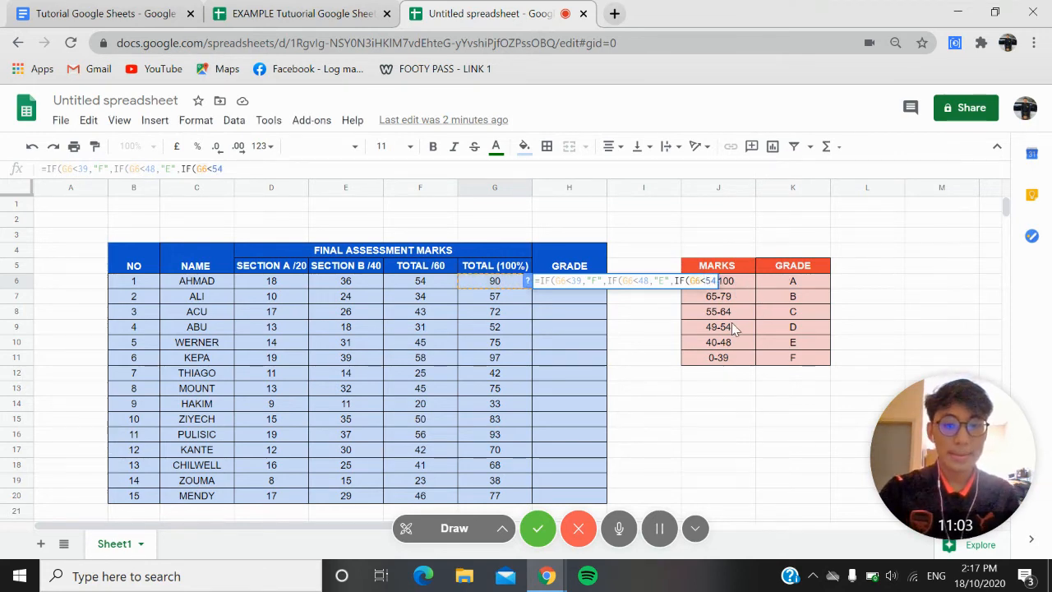
pyautogui.write(',"')
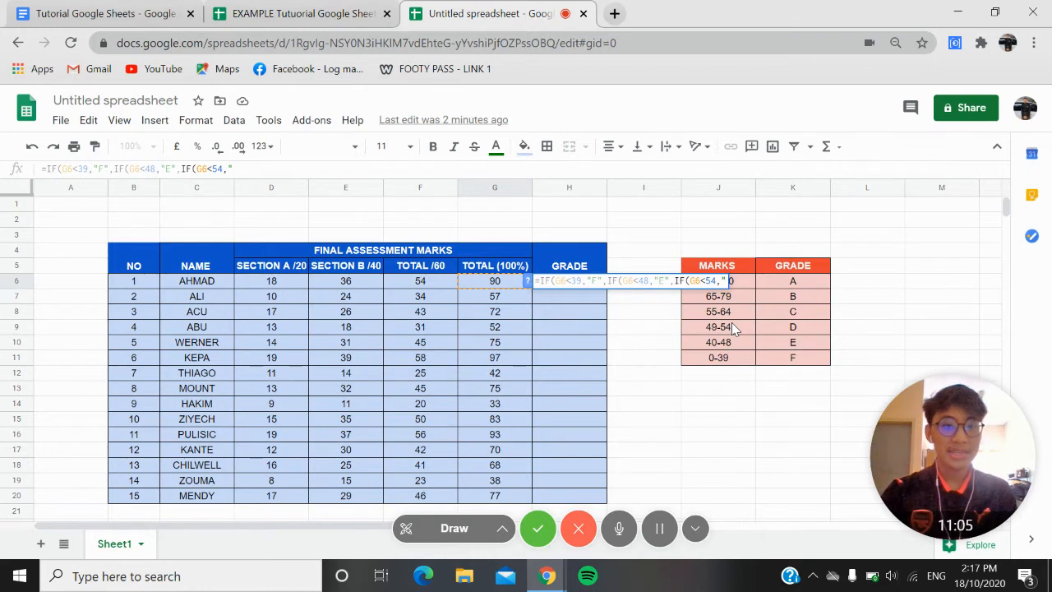
pyautogui.write('D"')
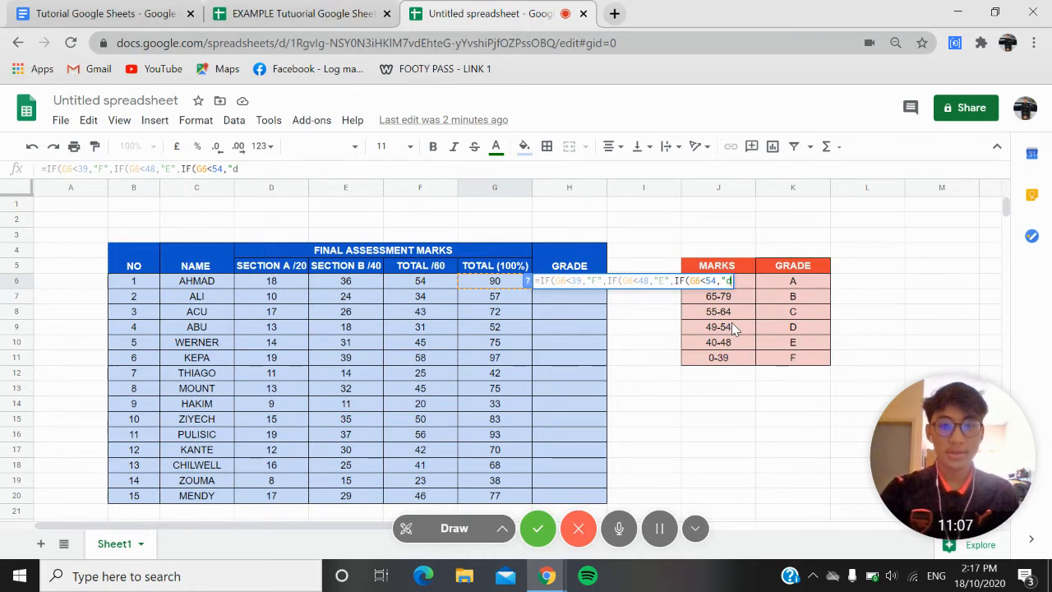
# Add the C grade condition IF(G6<64,"C", to the H6 formula and start one more nested IF.
pyautogui.write(',IF(')
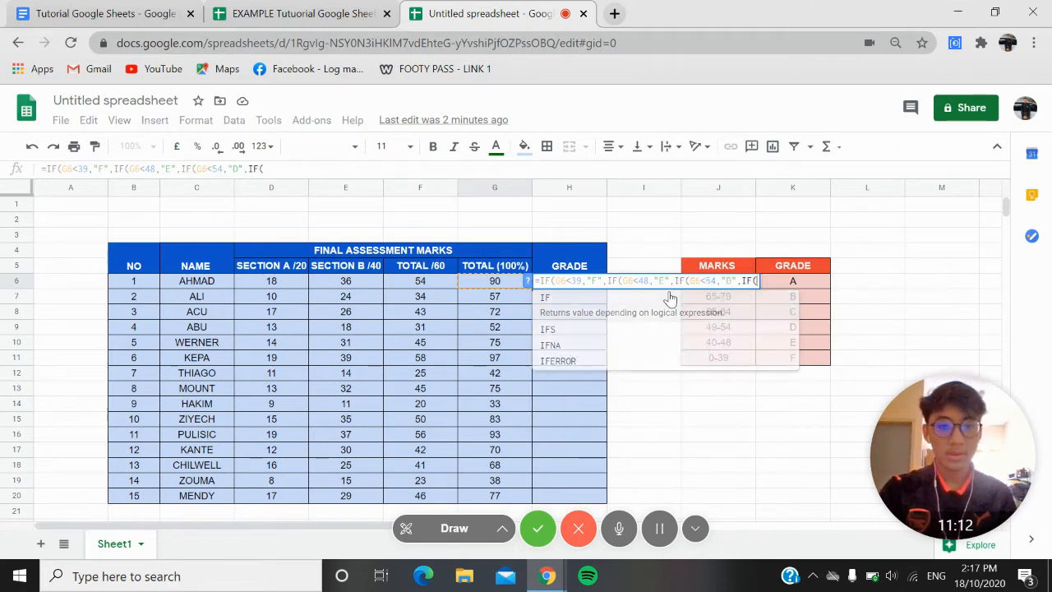
pyautogui.click(667, 299)
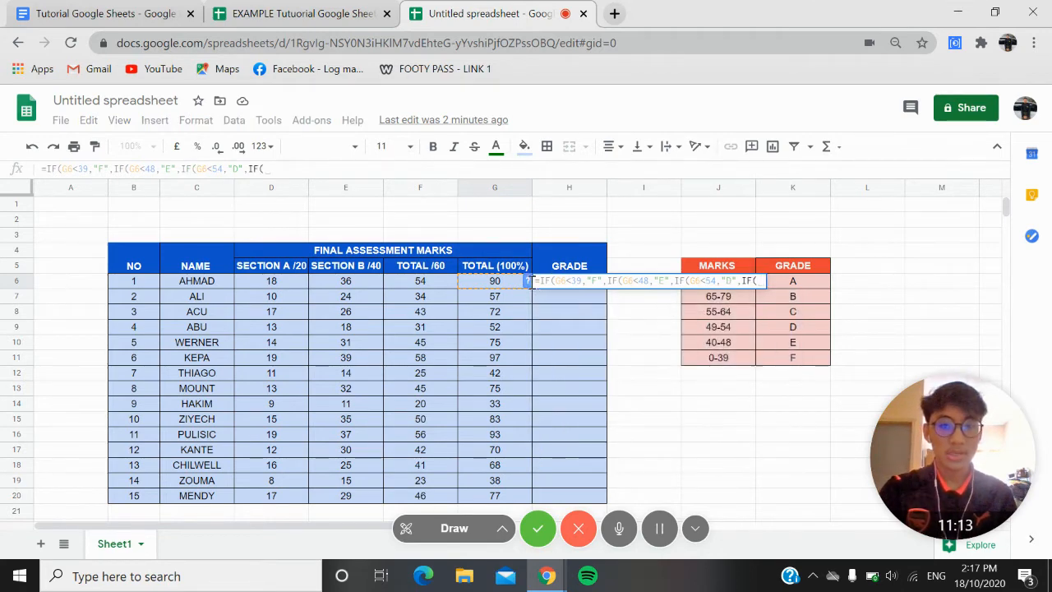
pyautogui.click(501, 285)
pyautogui.write('<')
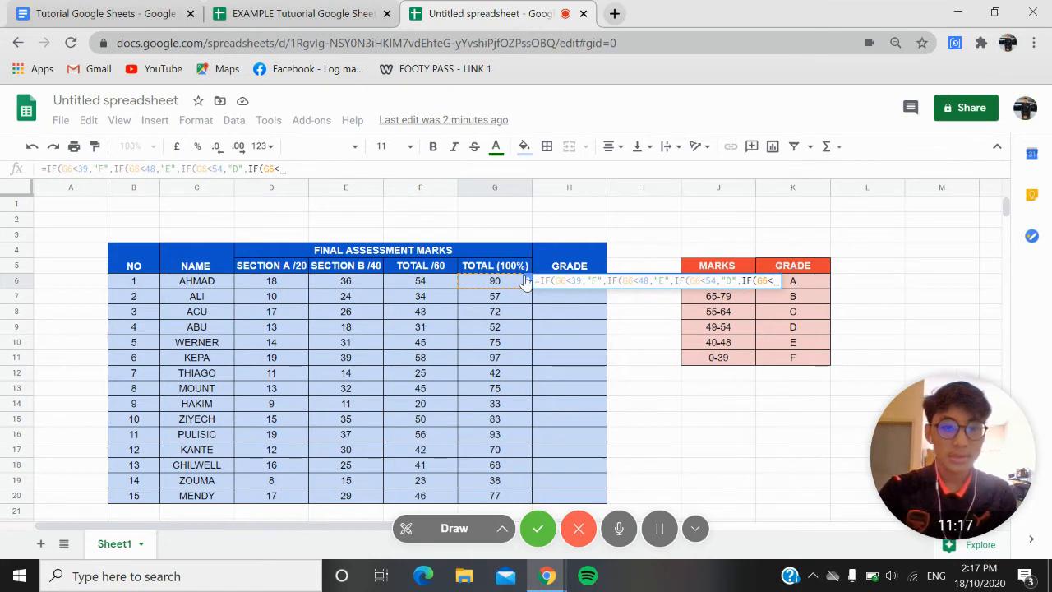
pyautogui.write('64,"')
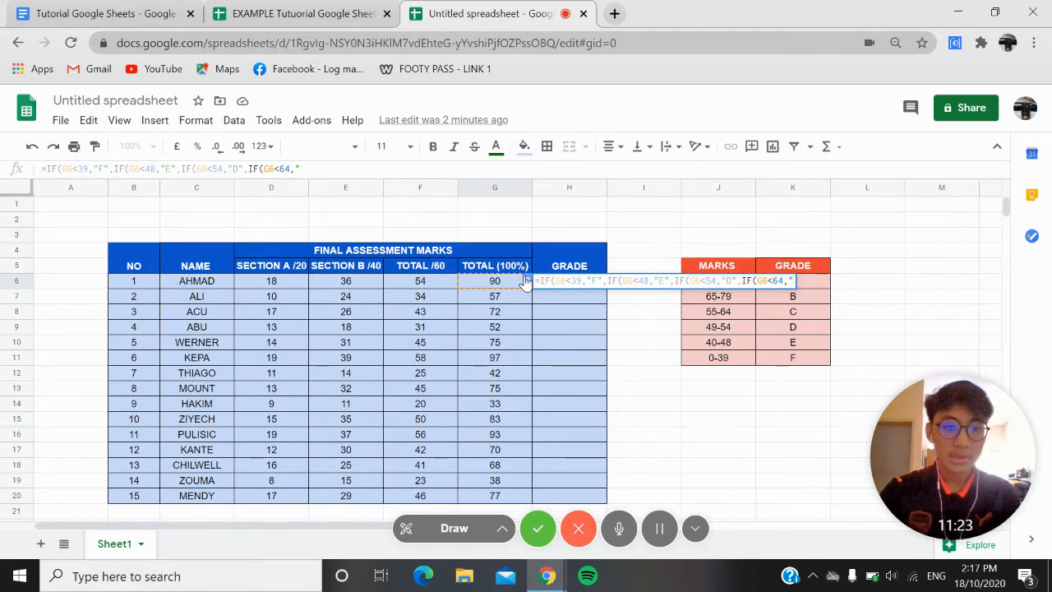
pyautogui.write('C')
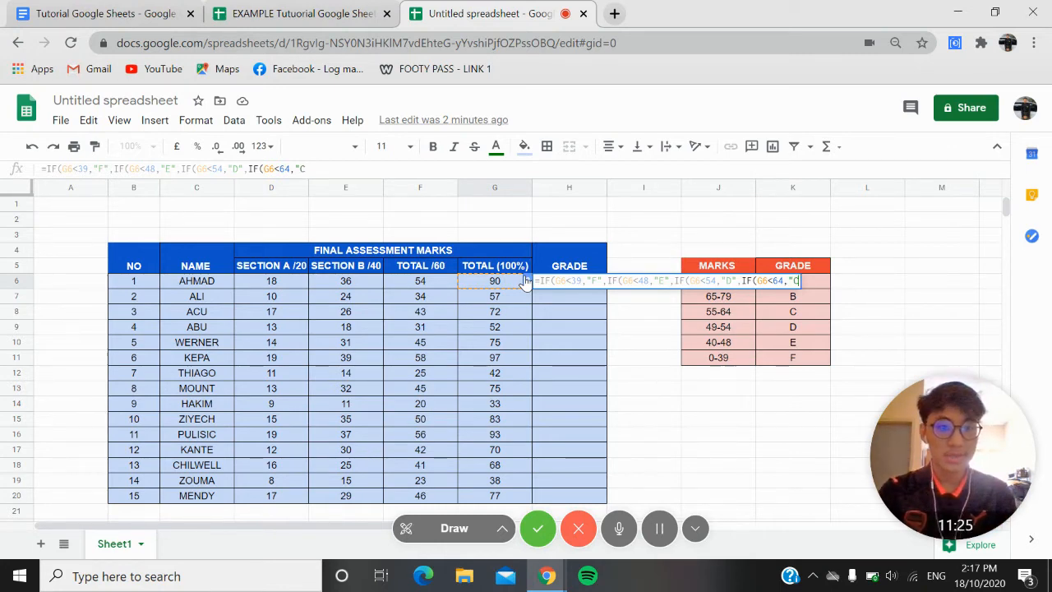
pyautogui.write('",I')
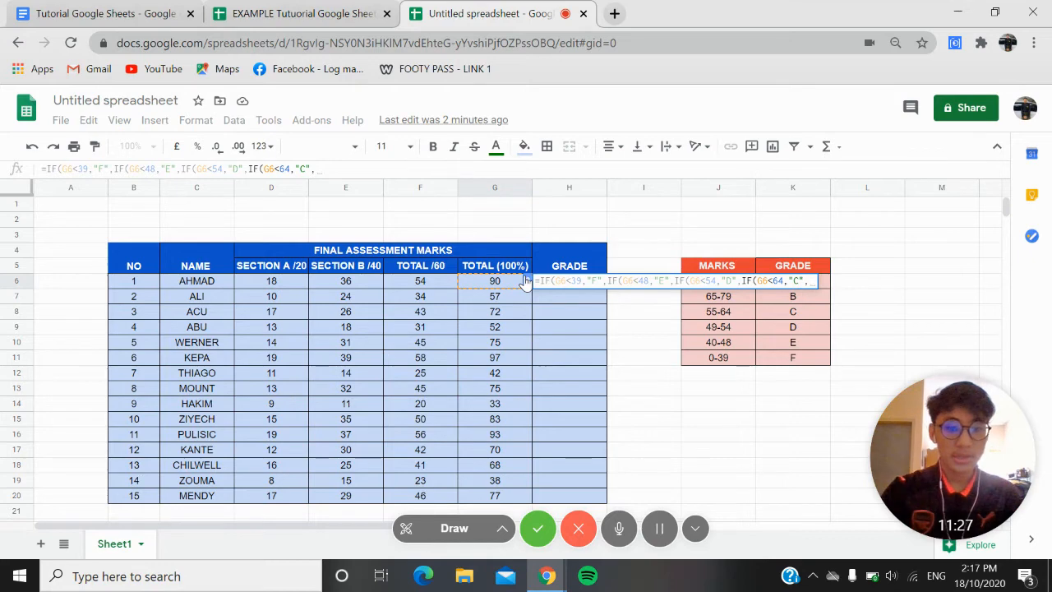
pyautogui.write('F')
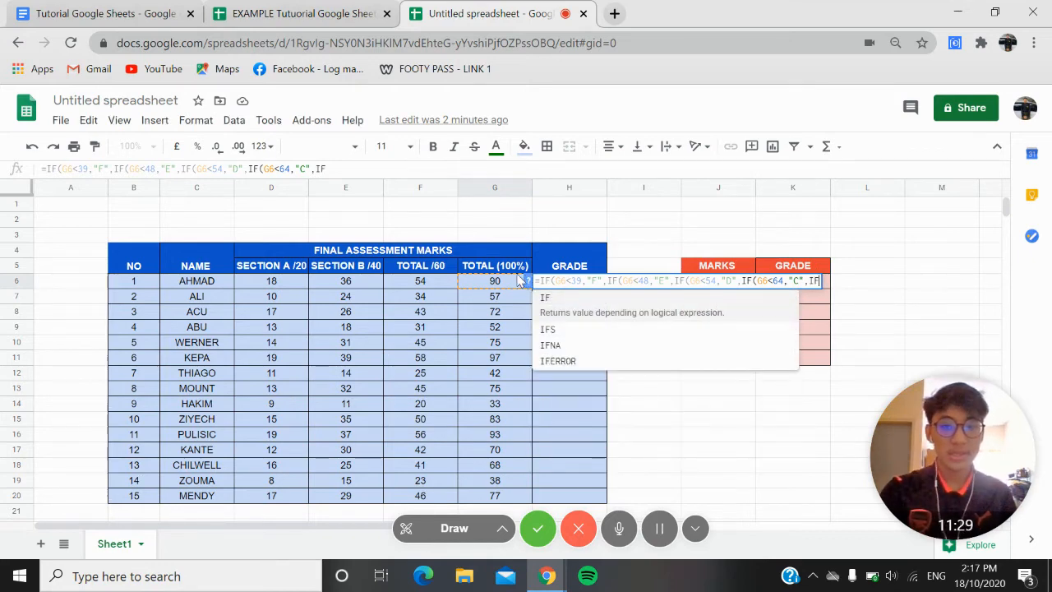
pyautogui.click(507, 284)
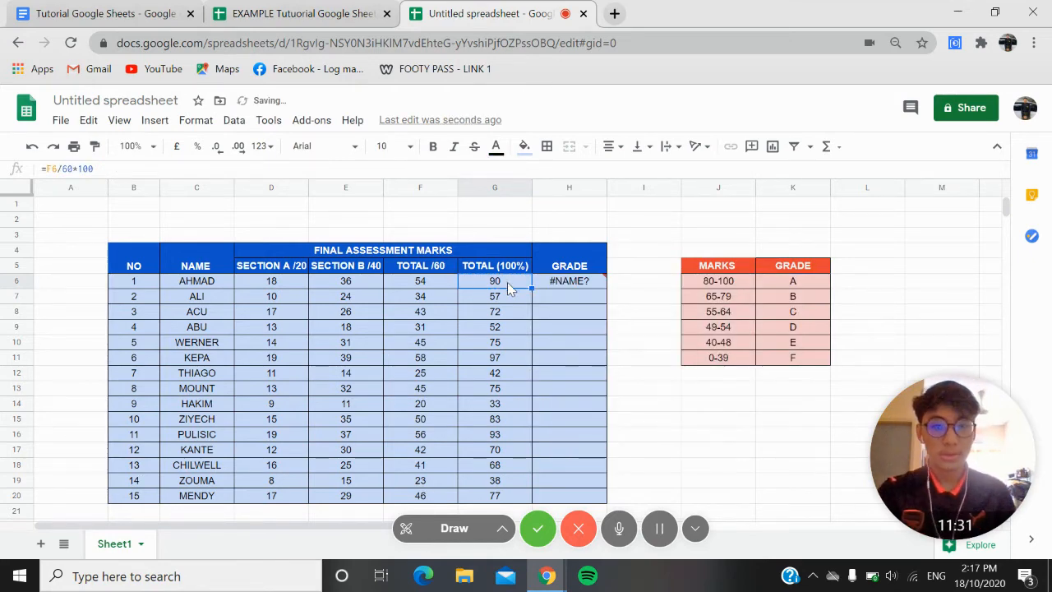
# Add the B grade condition IF(G6<79,"B" to the nested grade formula in H6.
pyautogui.click(579, 283)
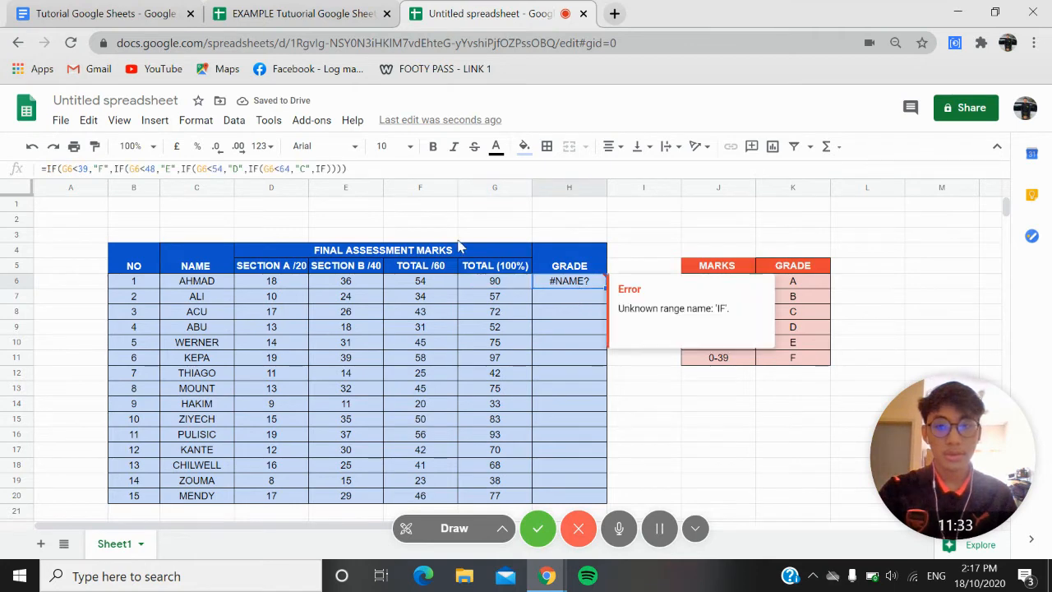
pyautogui.click(330, 168)
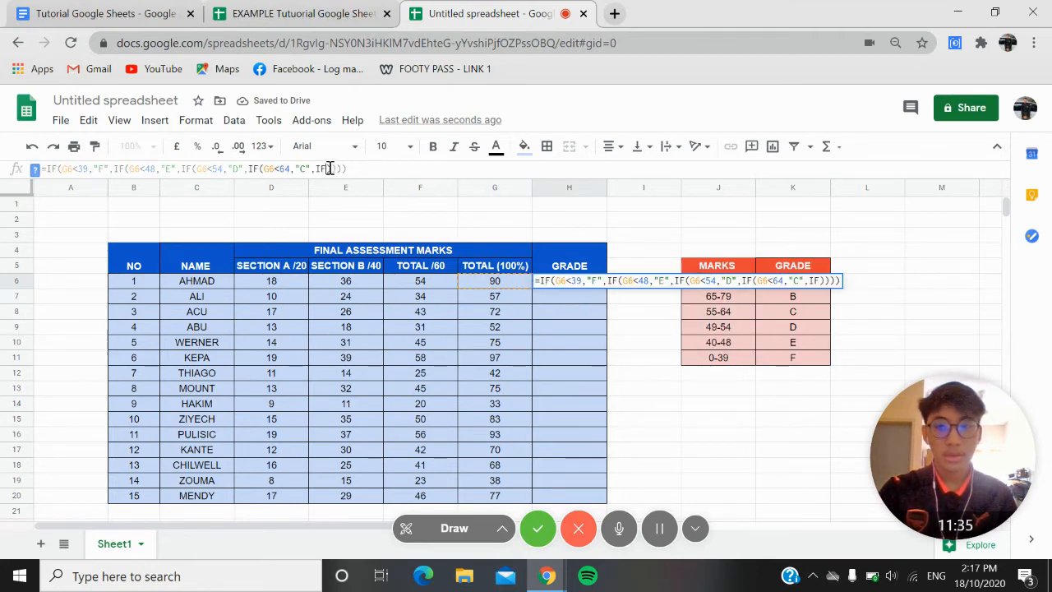
pyautogui.write('(')
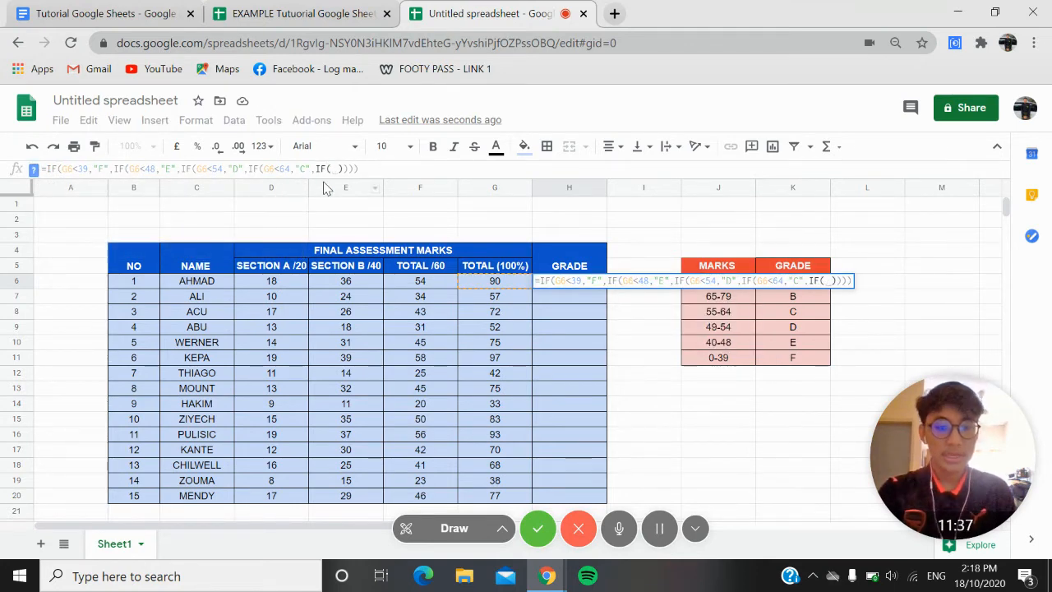
pyautogui.click(478, 288)
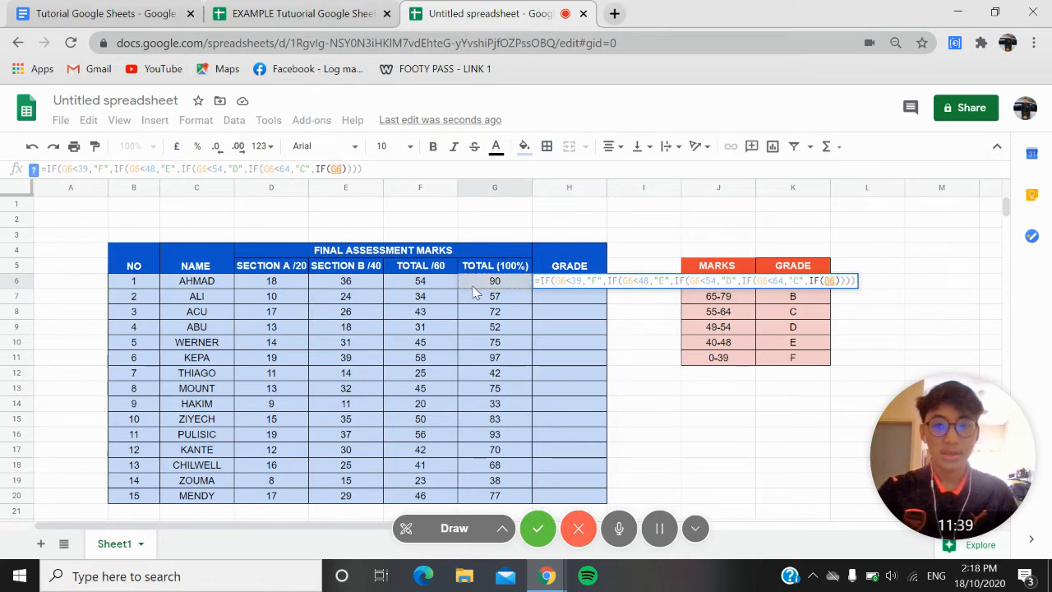
pyautogui.write('<')
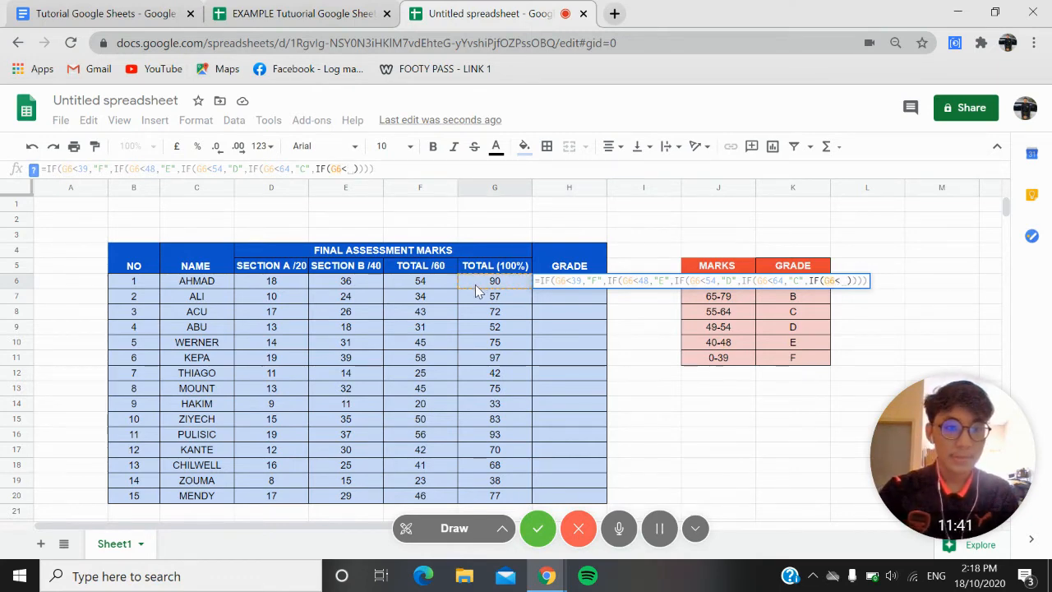
pyautogui.write('79')
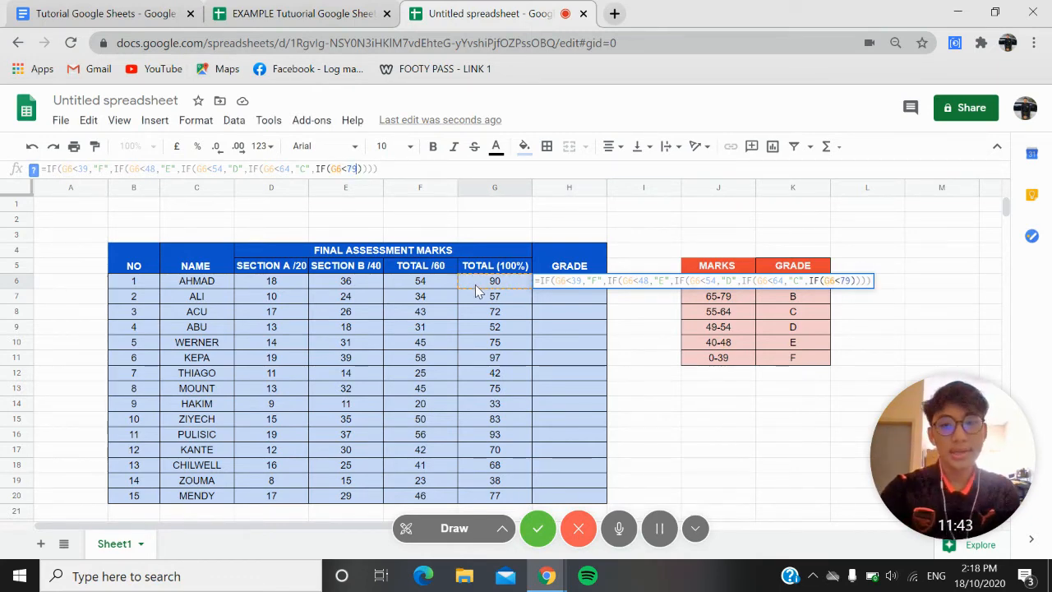
pyautogui.write(',')
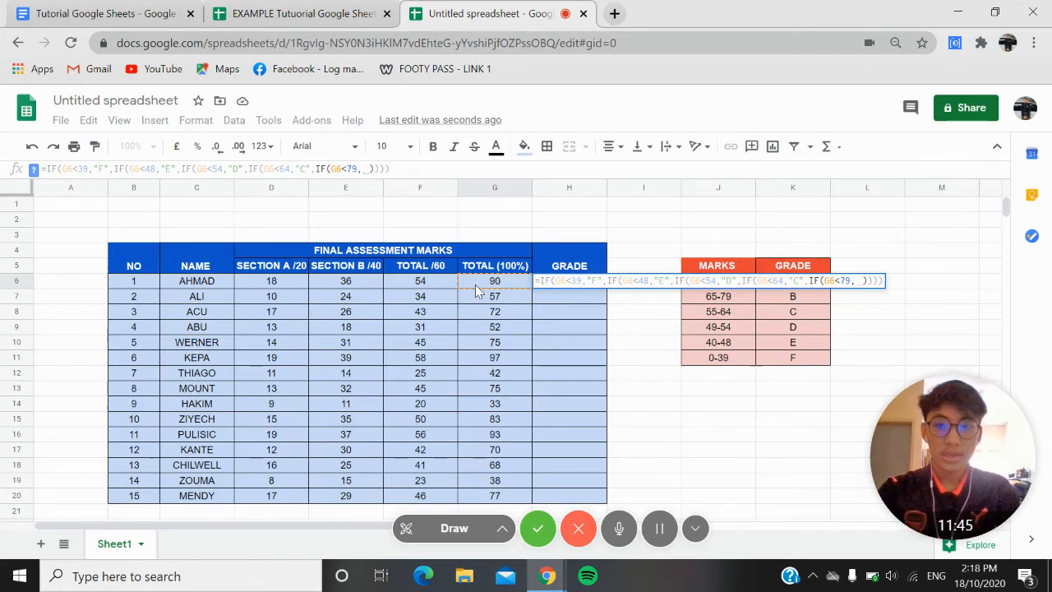
pyautogui.write('"')
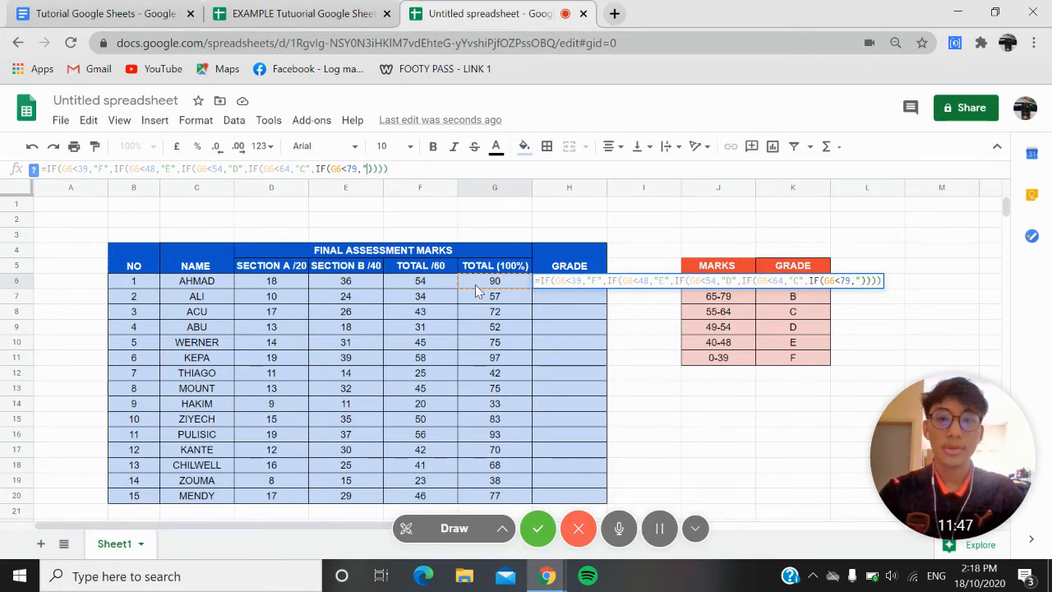
pyautogui.write('B"')
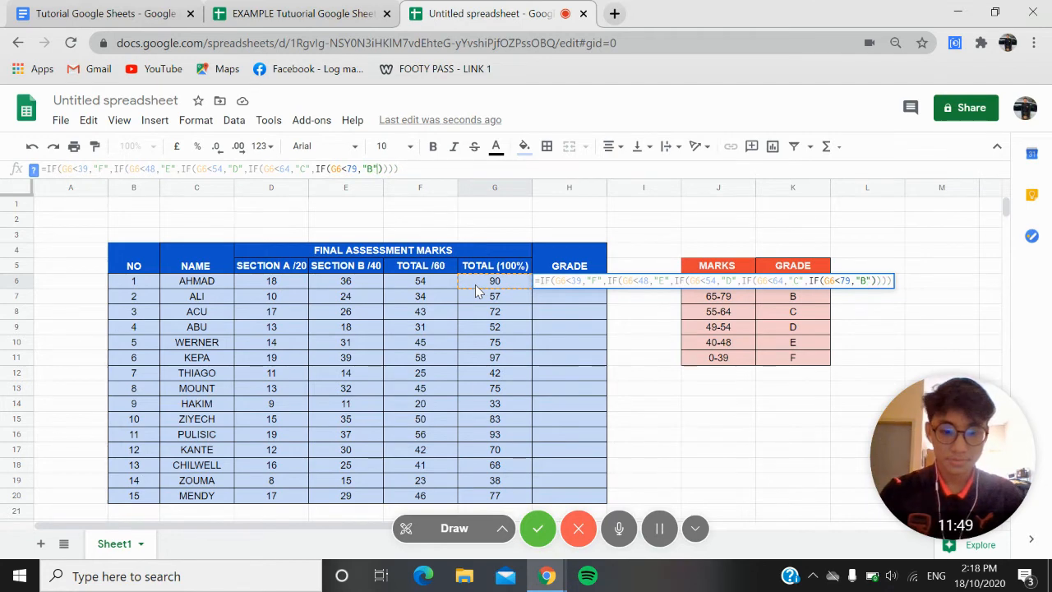
# Finish the H6 formula with "A" as the grade for all remaining marks and enter it.
pyautogui.write(', ')
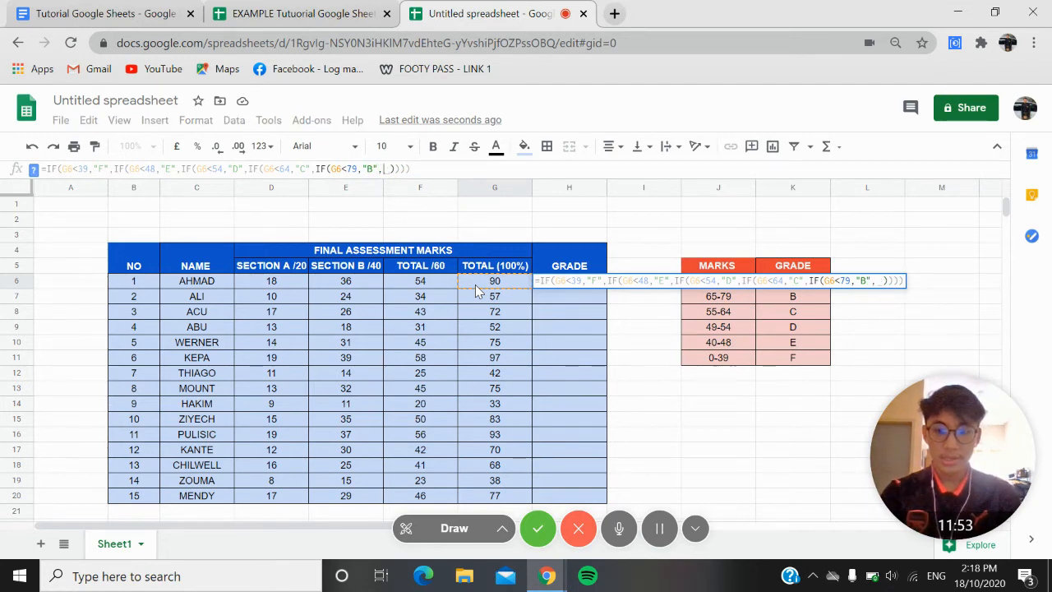
pyautogui.write('"A"')
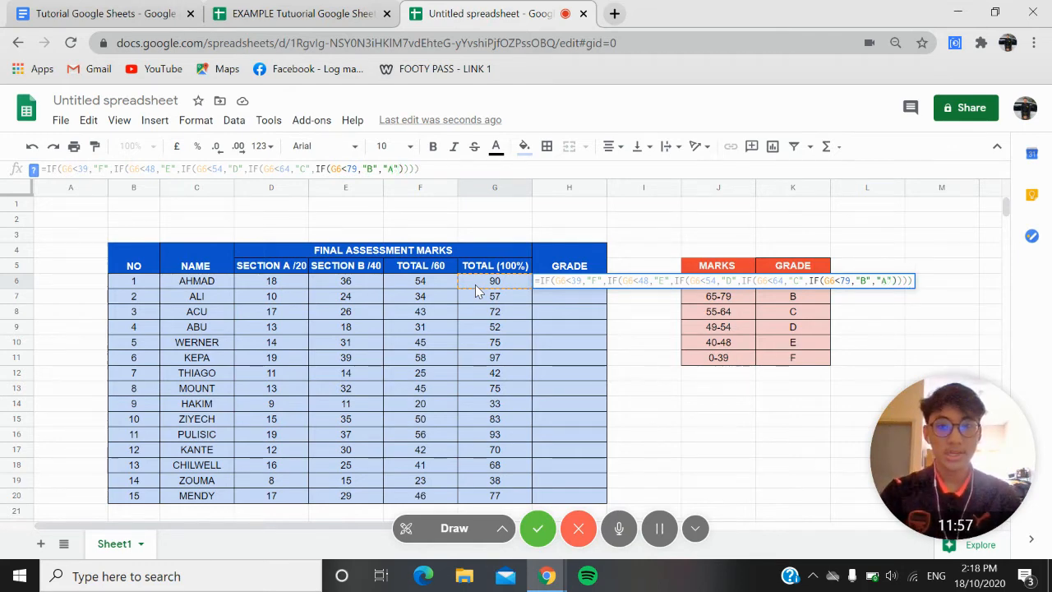
pyautogui.press('Return')
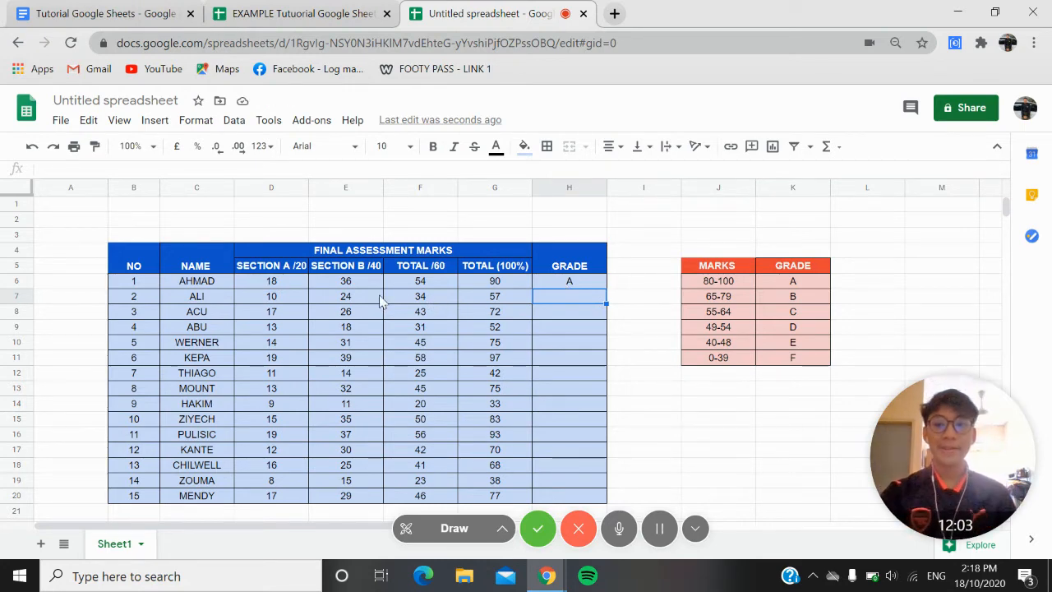
# Fill the grade formula from H6 down through H20 for all students.
pyautogui.click(563, 287)
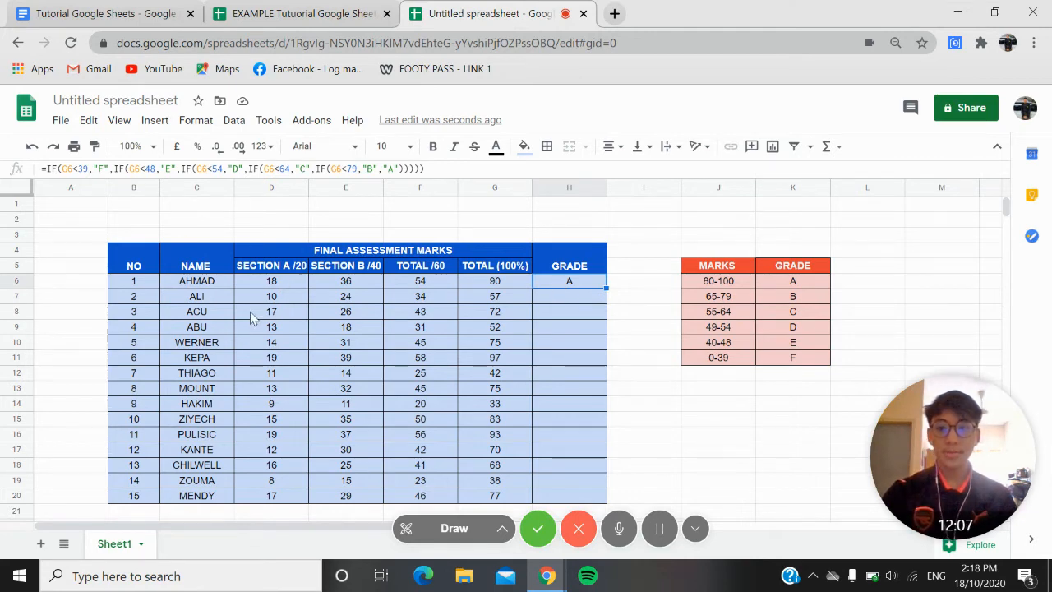
pyautogui.click(575, 332)
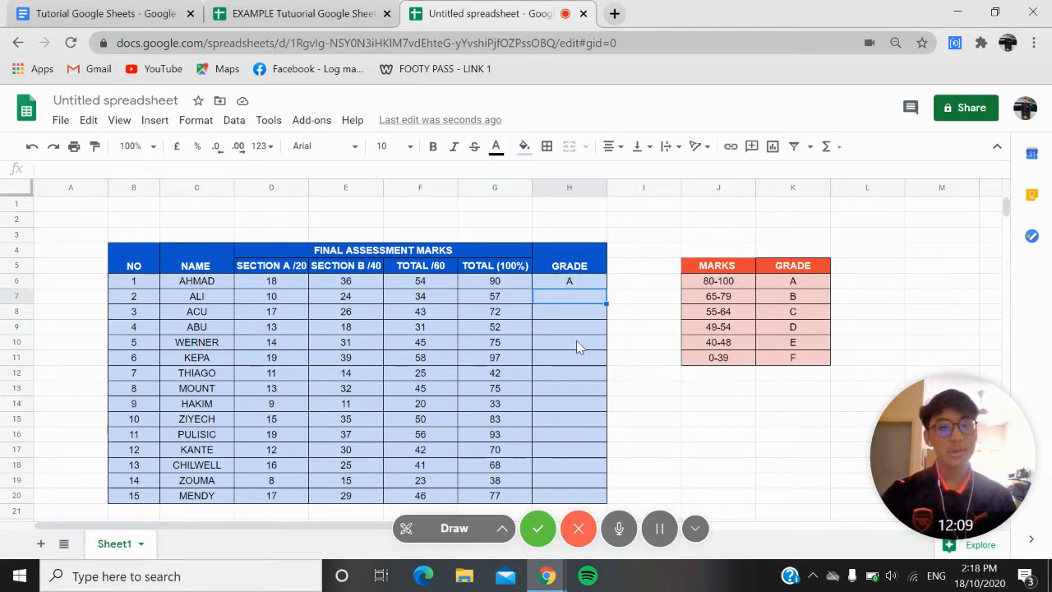
pyautogui.click(572, 417)
pyautogui.click(553, 465)
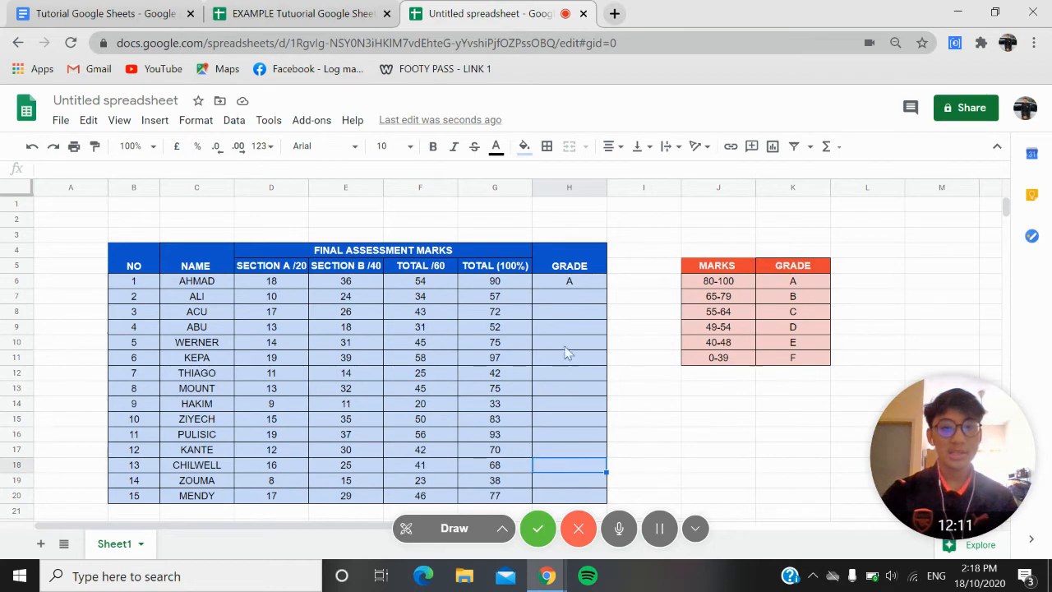
pyautogui.click(586, 280)
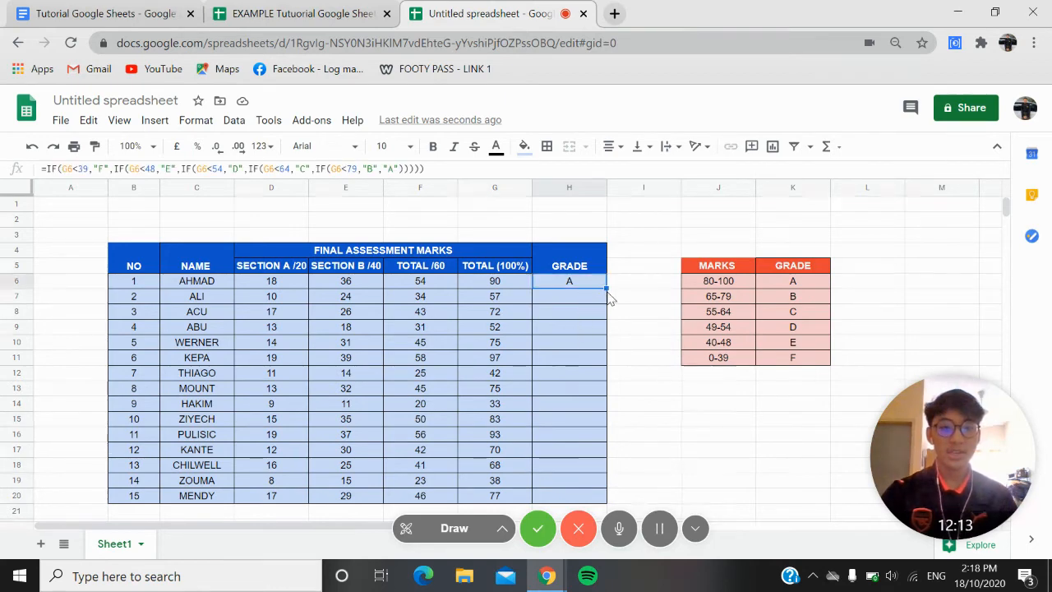
pyautogui.moveTo(605, 287); pyautogui.dragTo(608, 501)
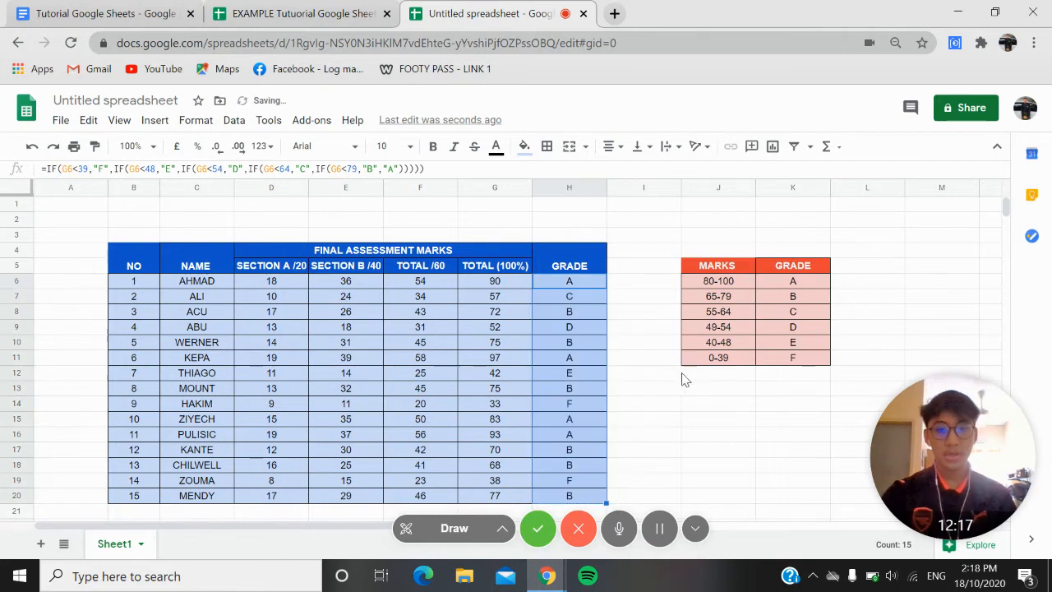
pyautogui.scroll(-2, 678, 382)
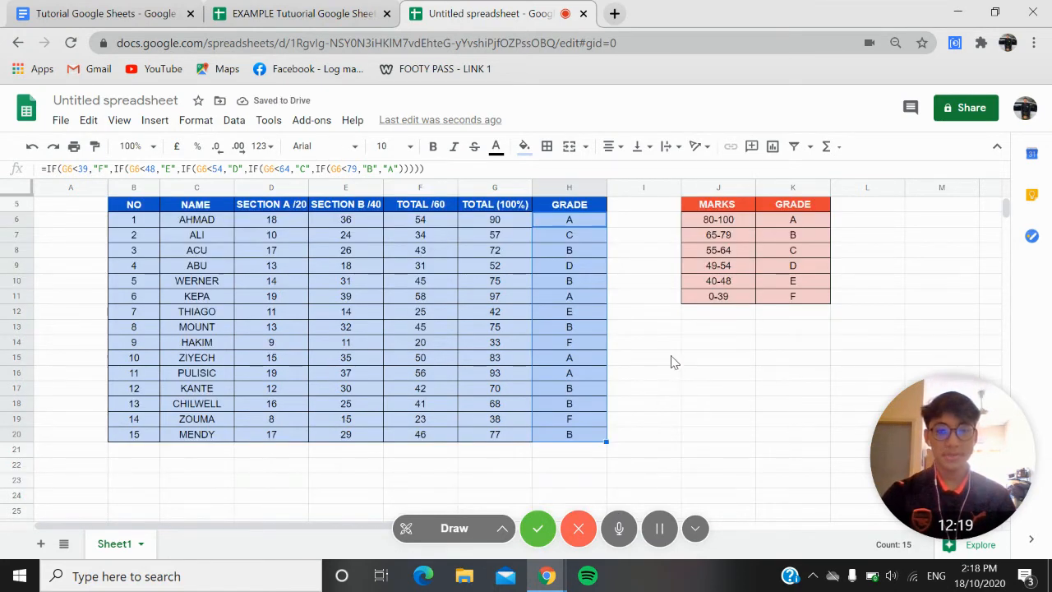
pyautogui.click(670, 393)
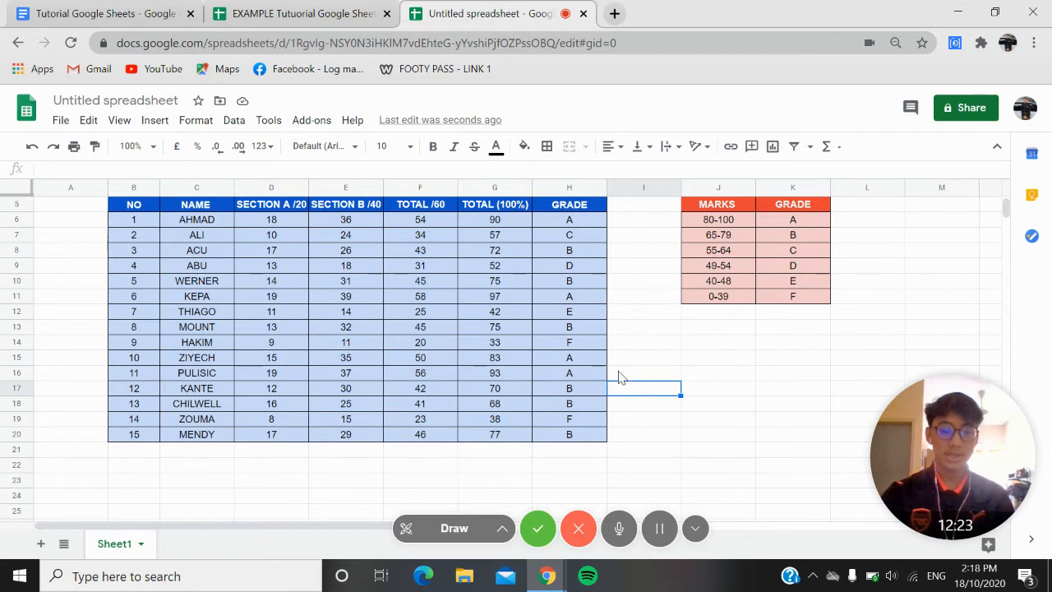
pyautogui.click(580, 344)
pyautogui.click(700, 422)
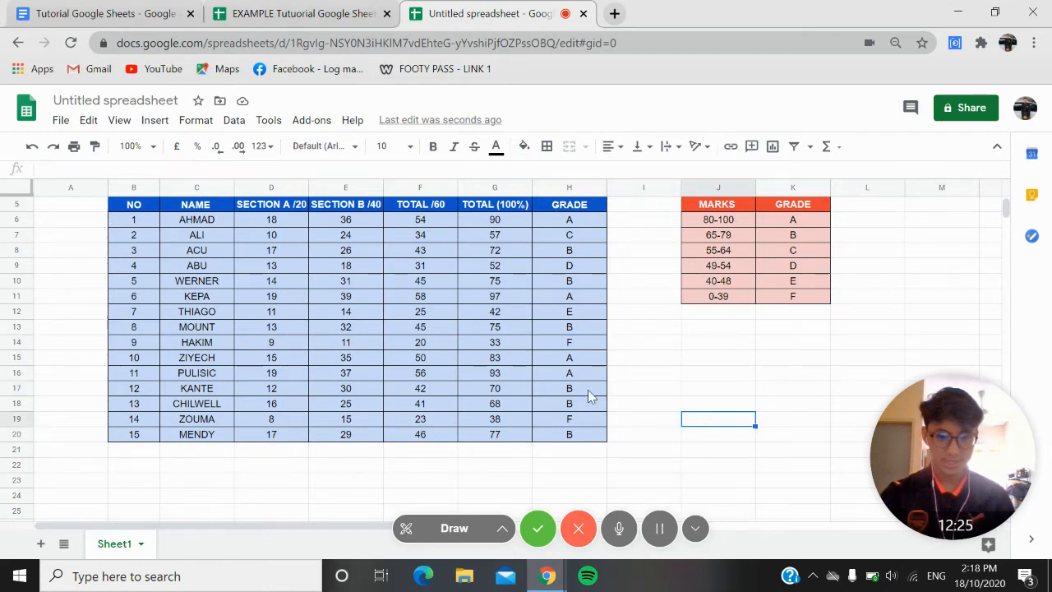
# Following step 15 of the tutorial document, copy the Average, Highest and Lowest table from the example spreadsheet into J14 of the untitled spreadsheet.
pyautogui.click(159, 11)
pyautogui.scroll(-2, 381, 233)
pyautogui.scroll(-5, 403, 232)
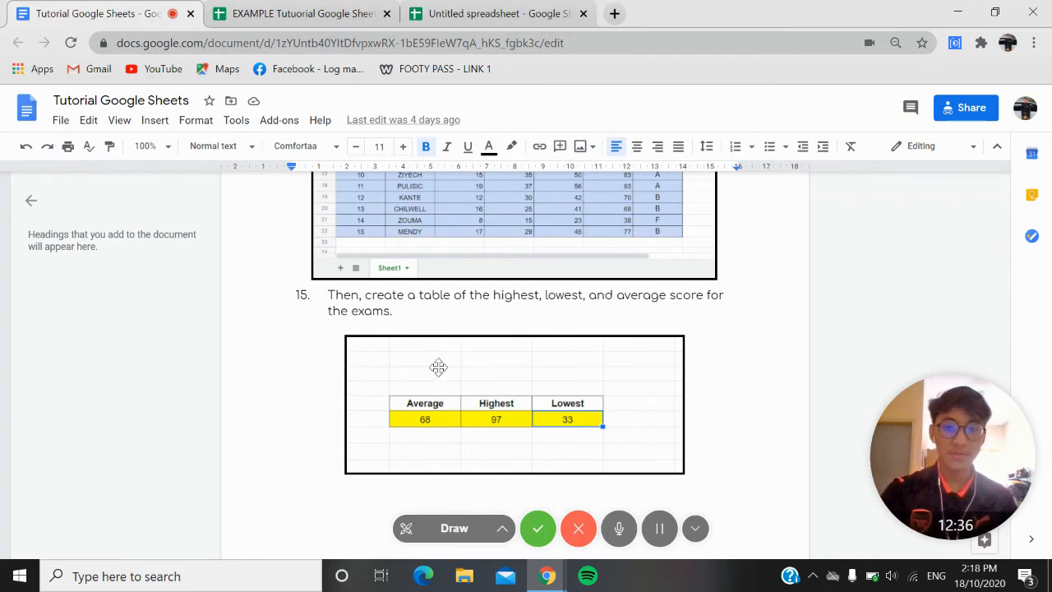
pyautogui.click(511, 9)
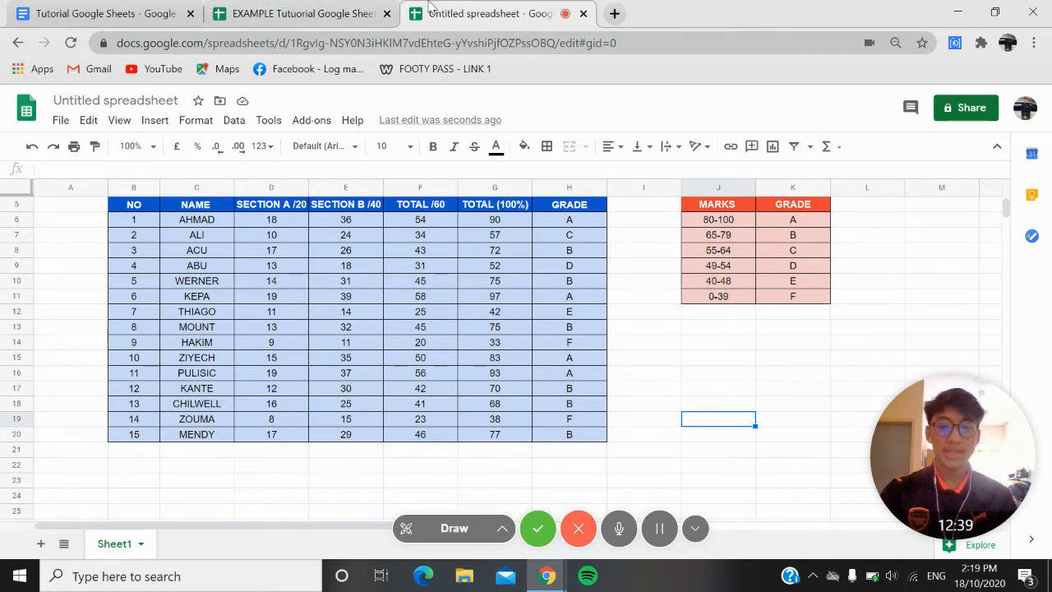
pyautogui.click(345, 10)
pyautogui.moveTo(625, 404); pyautogui.dragTo(785, 419)
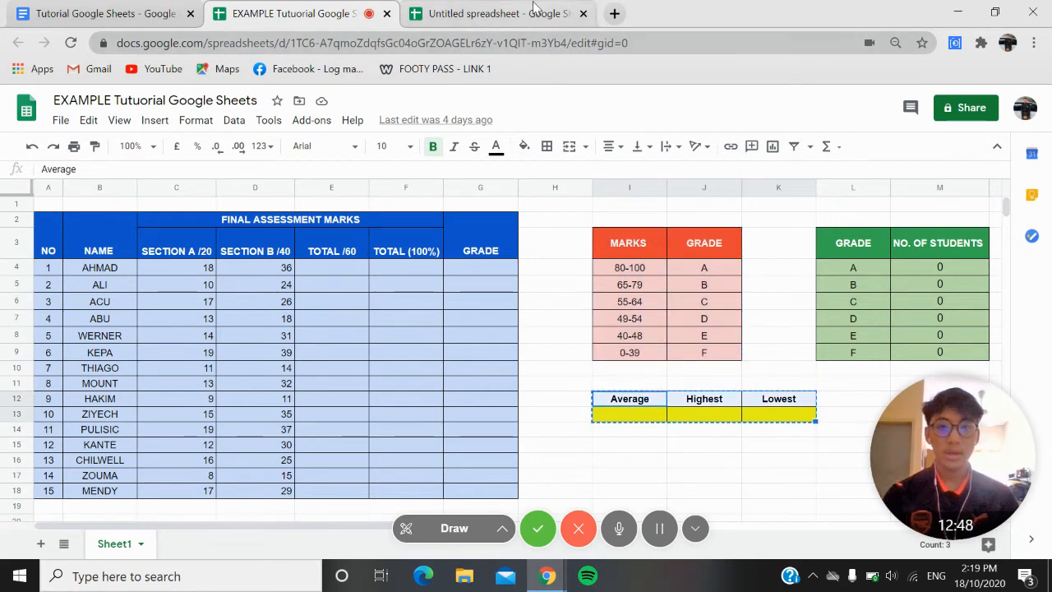
pyautogui.click(502, 14)
pyautogui.click(707, 344)
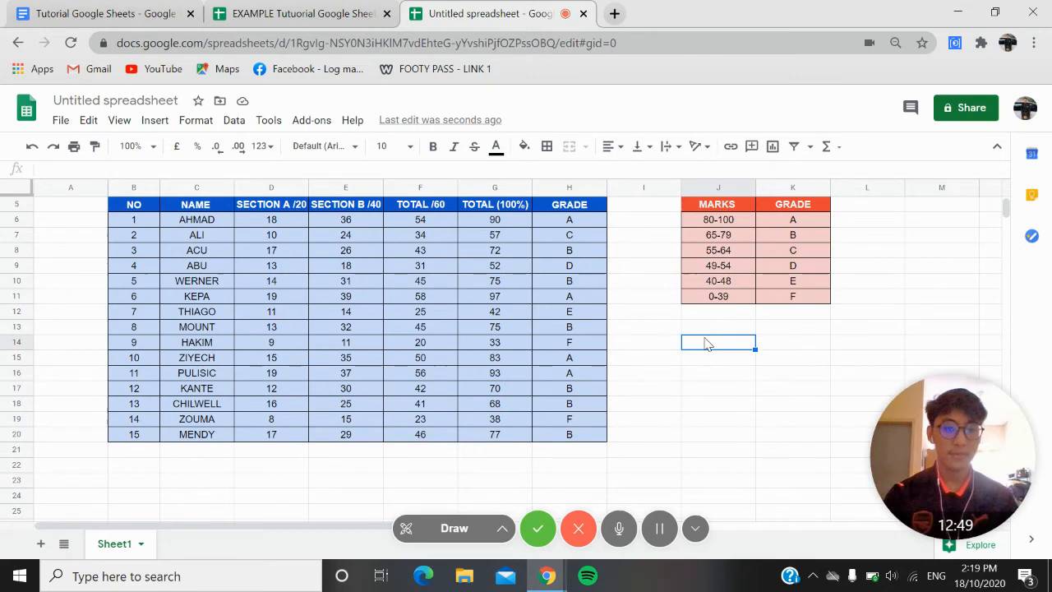
pyautogui.rightClick(707, 344)
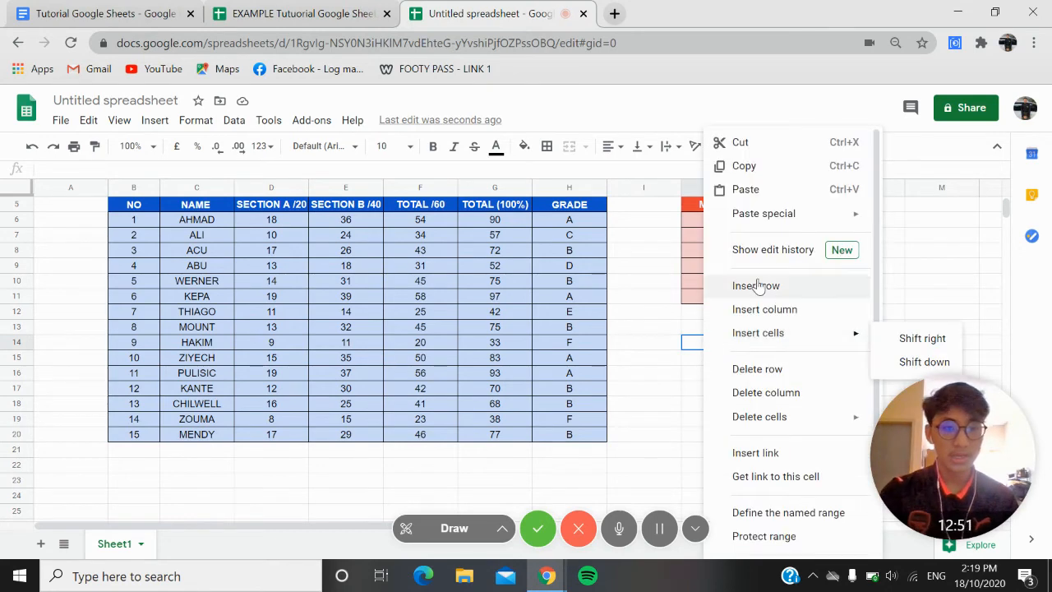
pyautogui.click(765, 194)
pyautogui.click(764, 394)
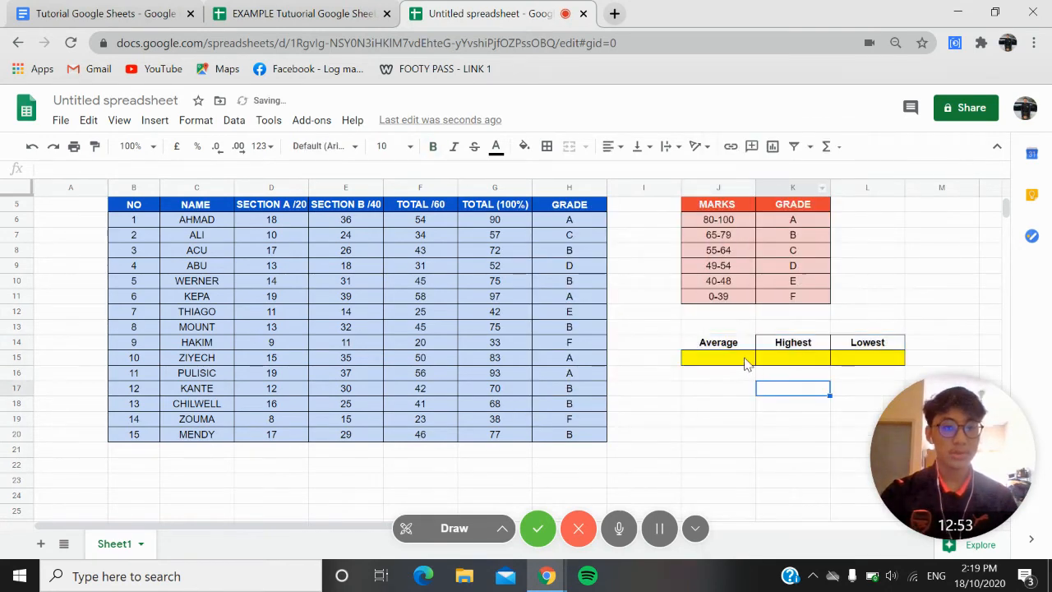
# Apply all borders to the Average header cell J14.
pyautogui.click(747, 359)
pyautogui.click(737, 345)
pyautogui.click(547, 147)
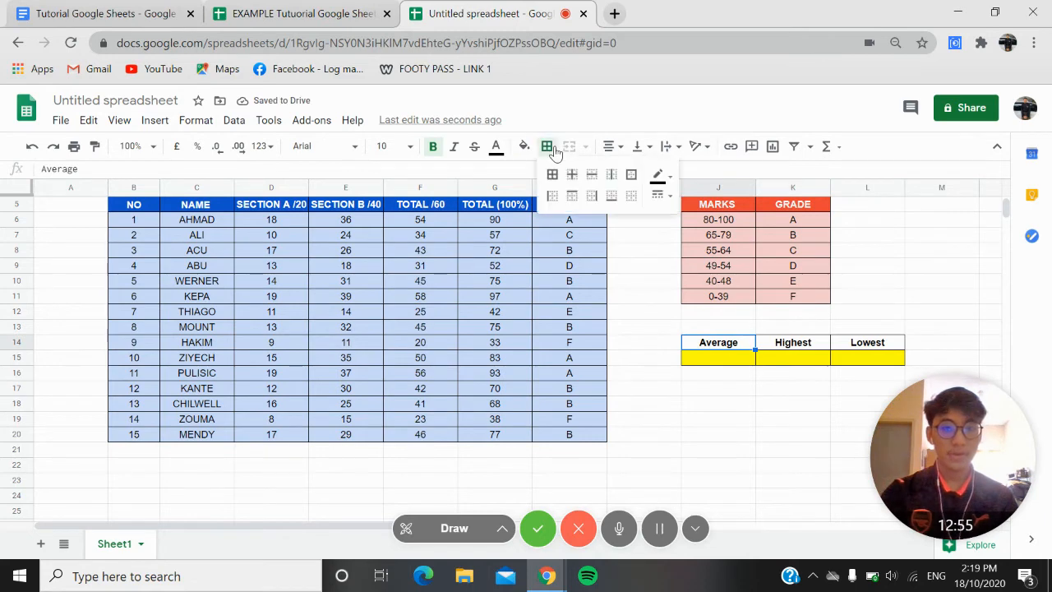
pyautogui.click(555, 173)
# Calculate the average of the TOTAL (100%) marks in J15 with =AVERAGE(G6:G20).
pyautogui.click(742, 359)
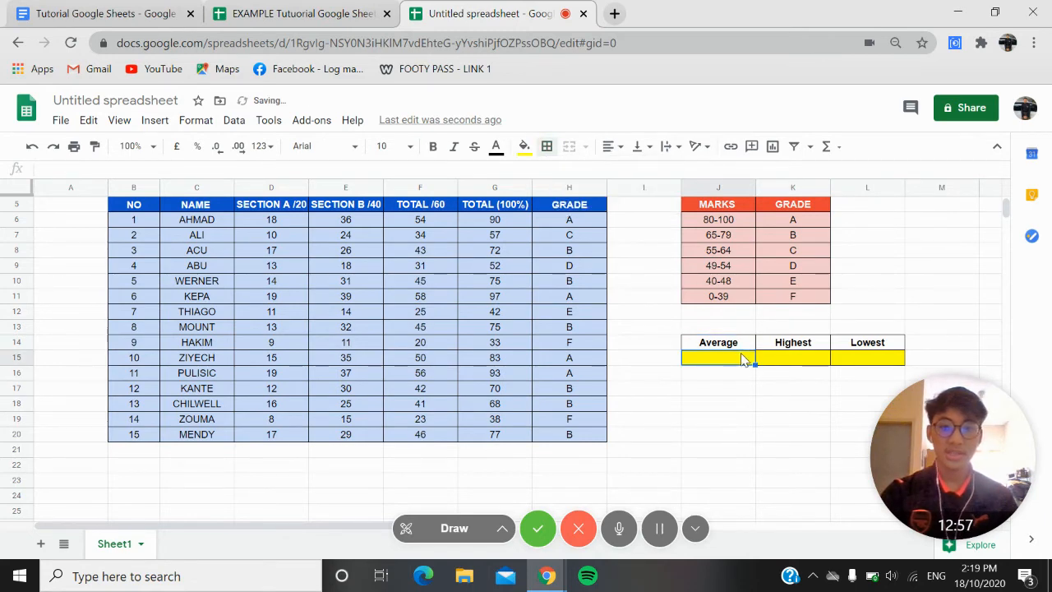
pyautogui.write('=')
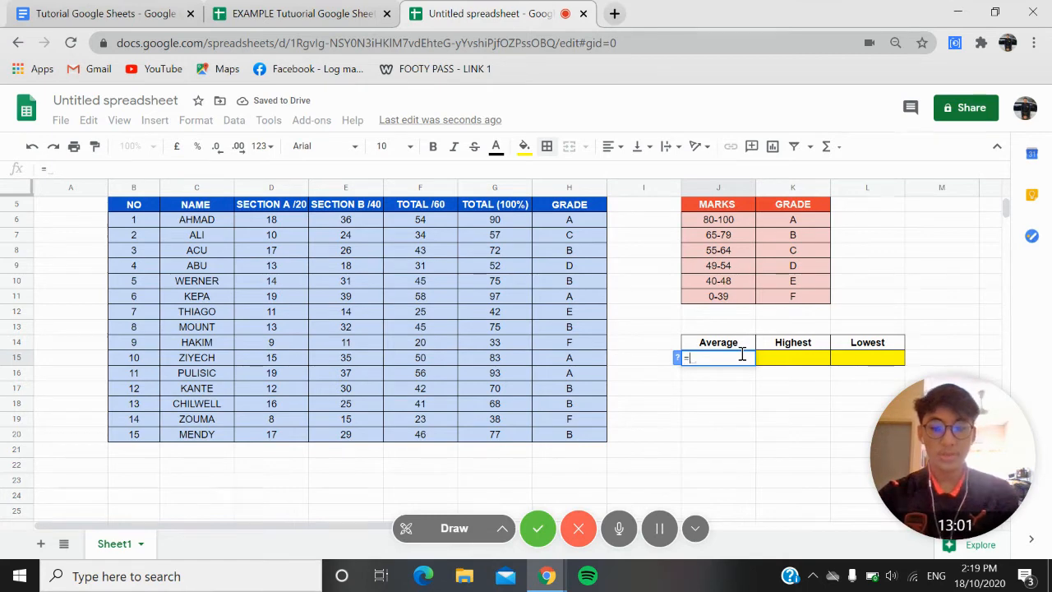
pyautogui.write('AVE')
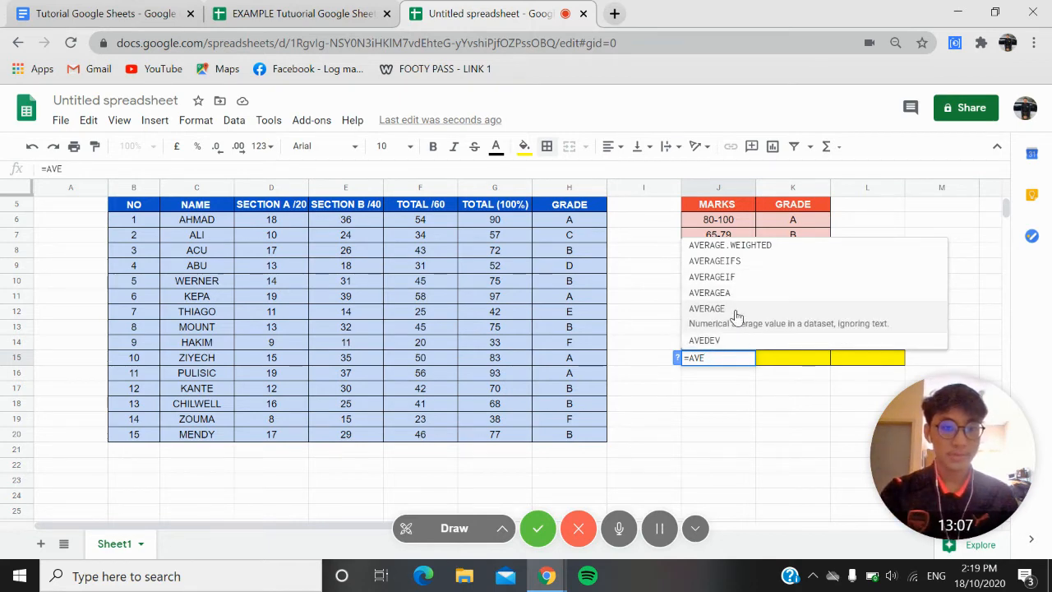
pyautogui.click(735, 309)
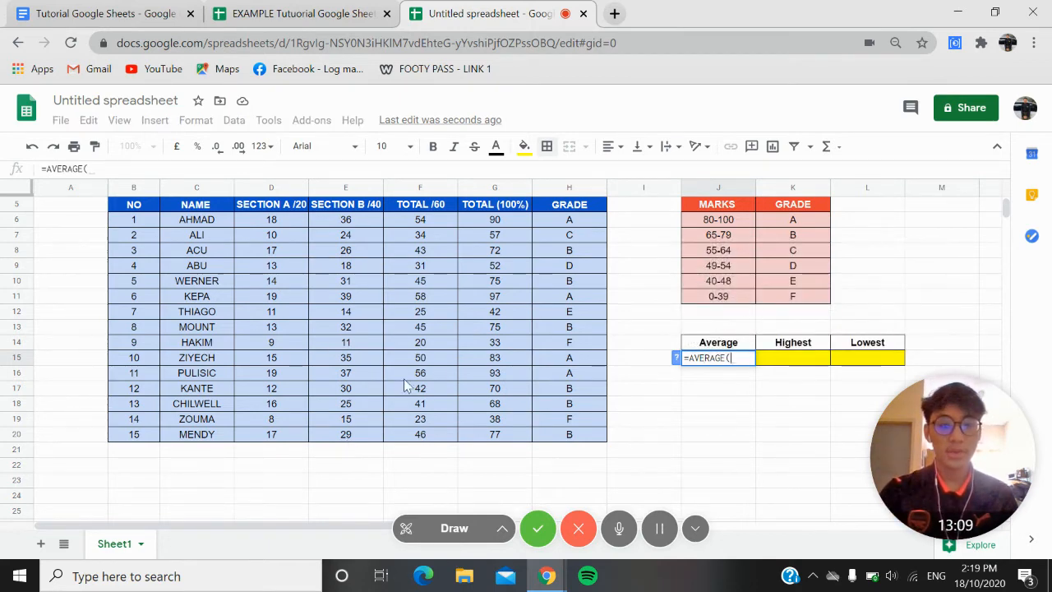
pyautogui.moveTo(531, 219); pyautogui.dragTo(521, 436)
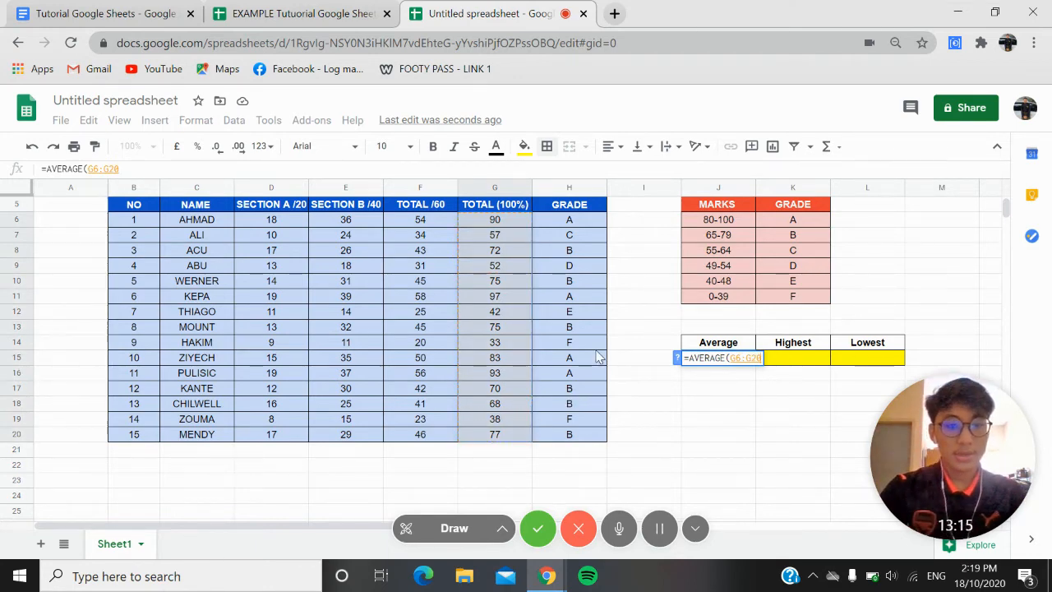
pyautogui.write(')')
pyautogui.press('Return')
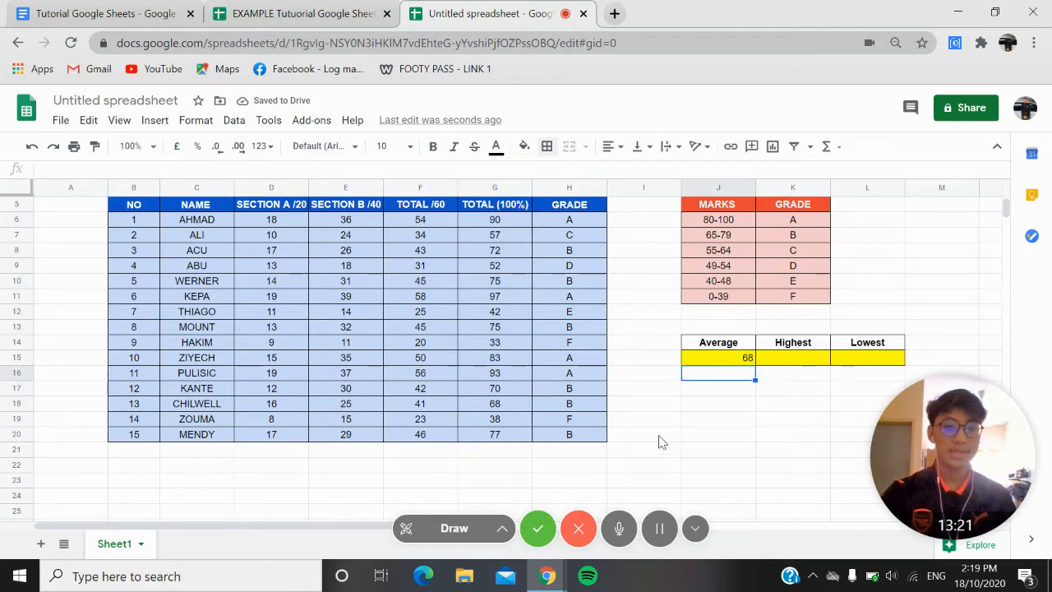
# Calculate the highest of the TOTAL (100%) marks in K15 with =MAX(G6:G20).
pyautogui.click(696, 535)
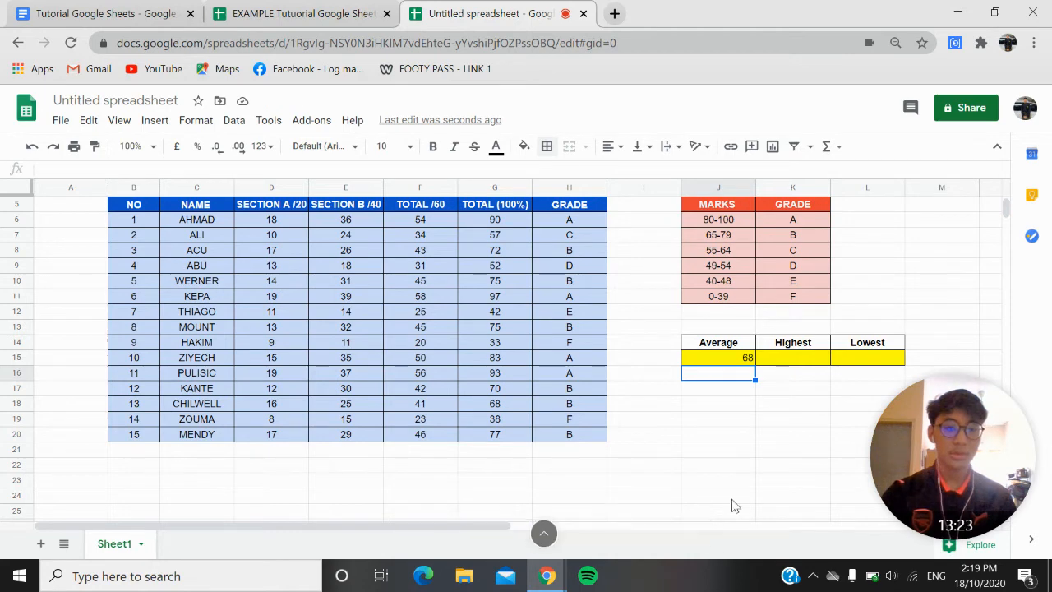
pyautogui.click(781, 360)
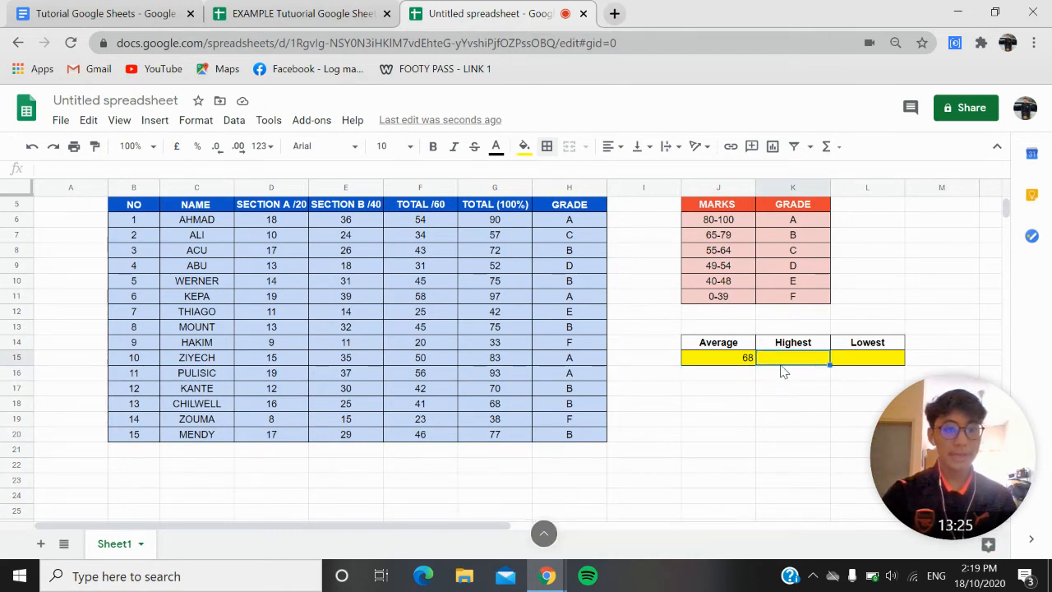
pyautogui.write('=')
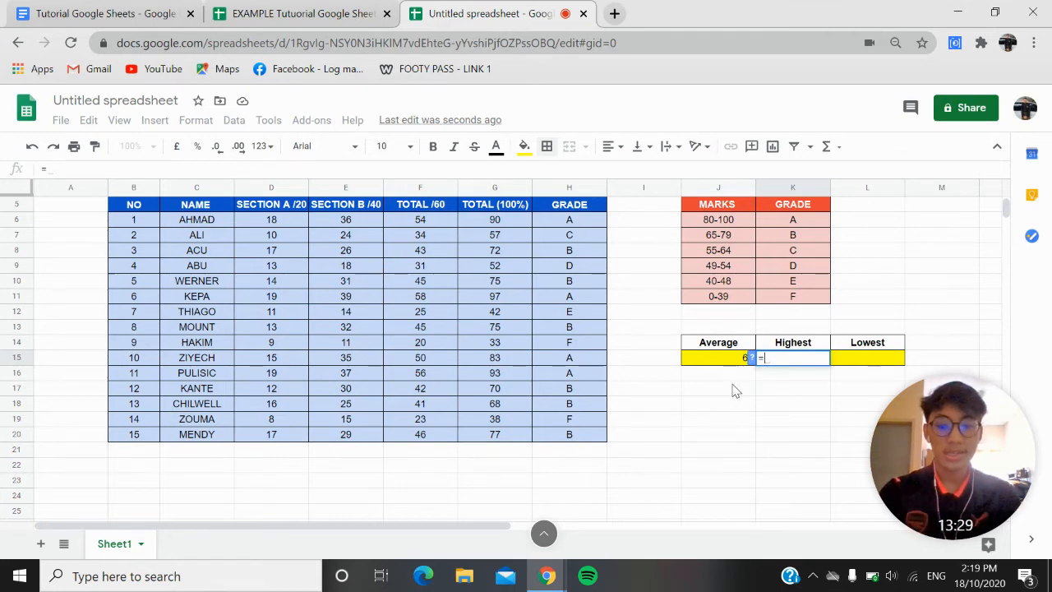
pyautogui.write('MA')
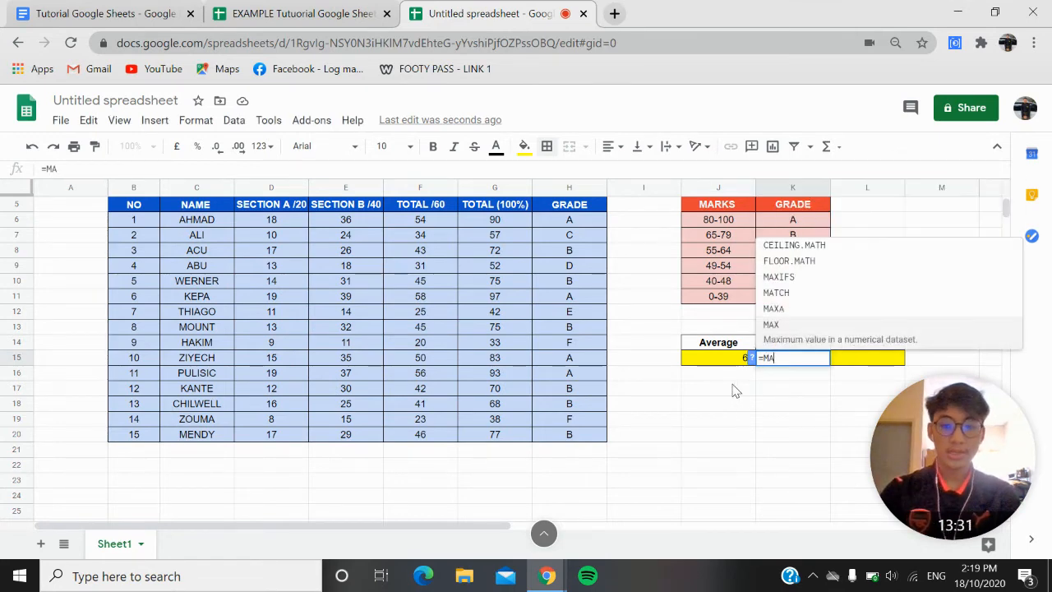
pyautogui.write('X(')
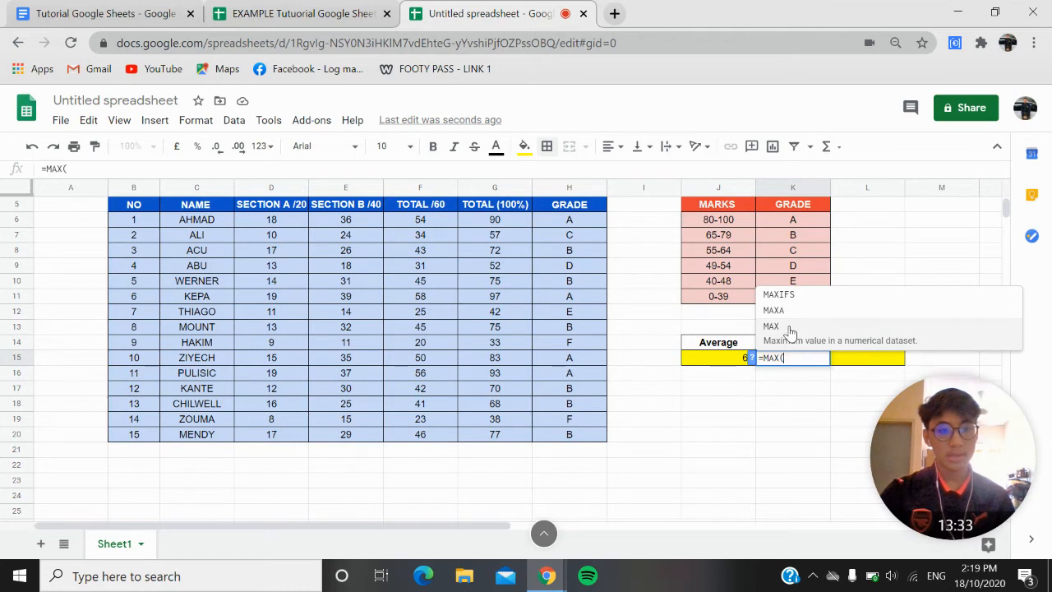
pyautogui.moveTo(511, 220); pyautogui.dragTo(508, 433)
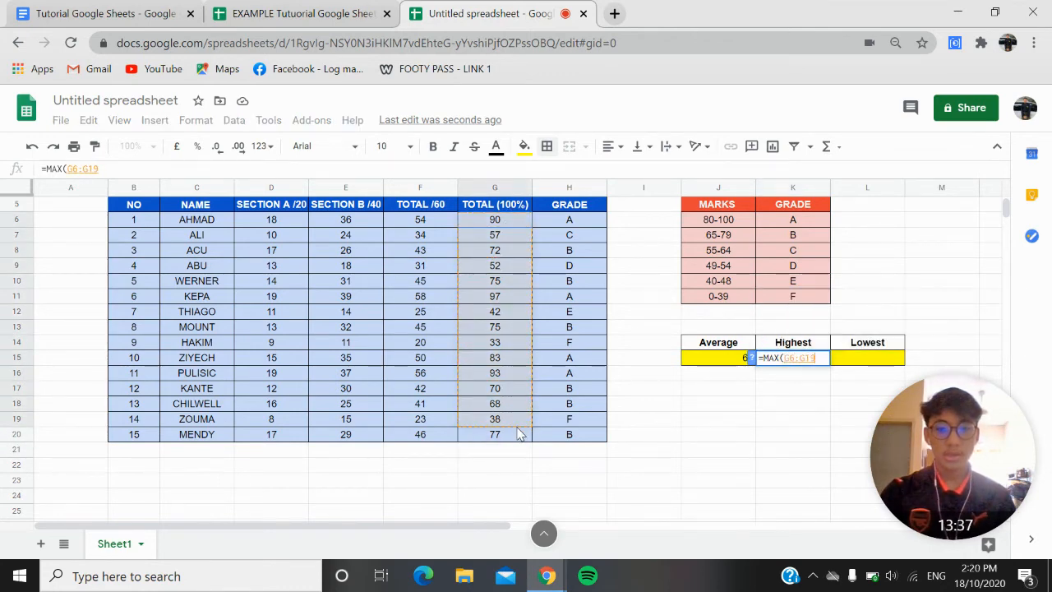
pyautogui.write(')')
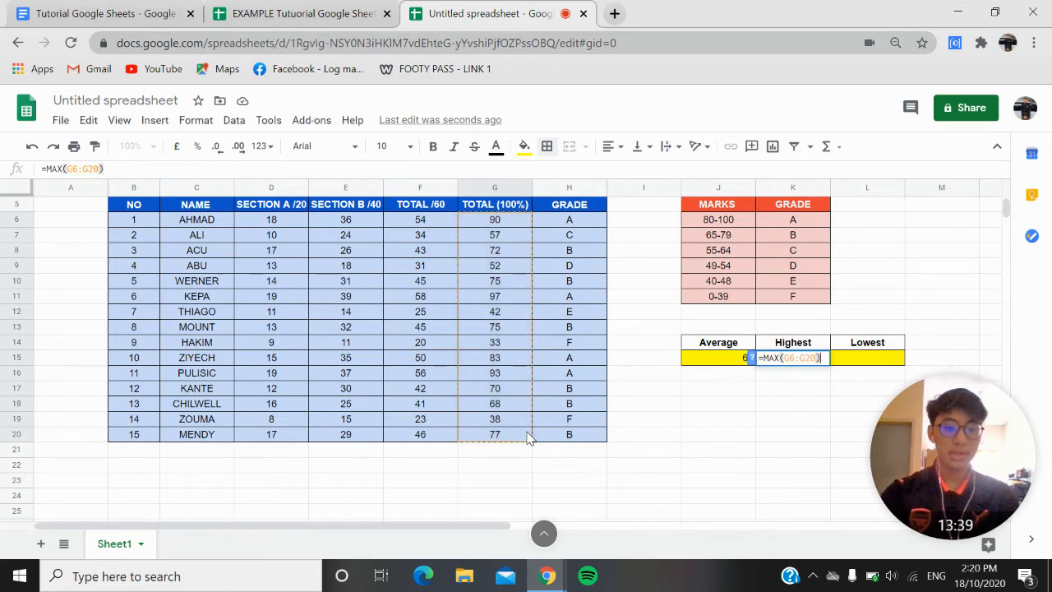
pyautogui.press('Return')
pyautogui.scroll(1, 675, 407)
pyautogui.scroll(-1, 589, 409)
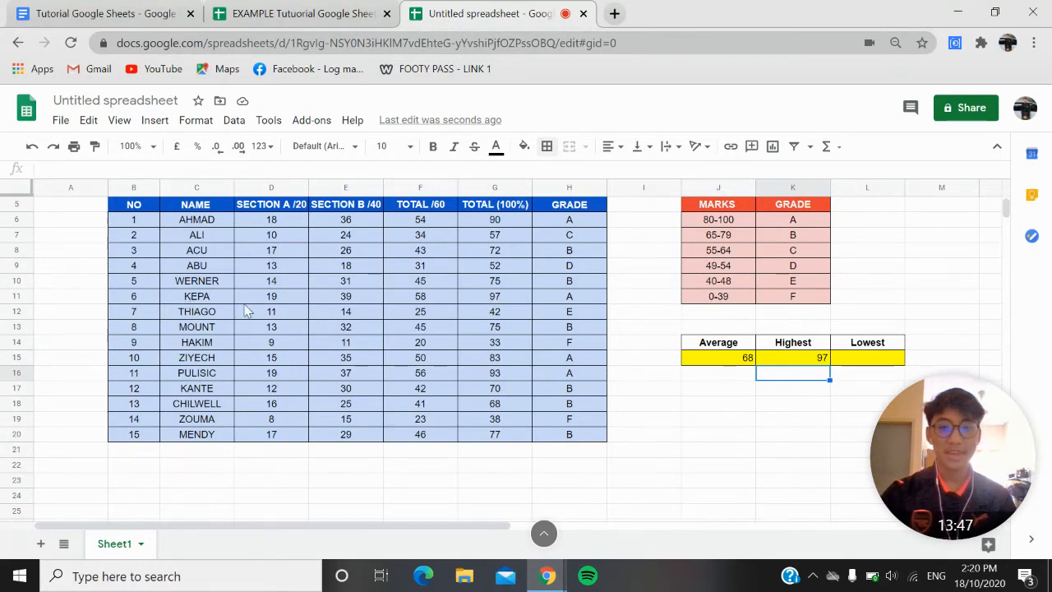
# Calculate the lowest of the TOTAL (100%) marks in L15 with =MIN(G6:G20).
pyautogui.click(858, 358)
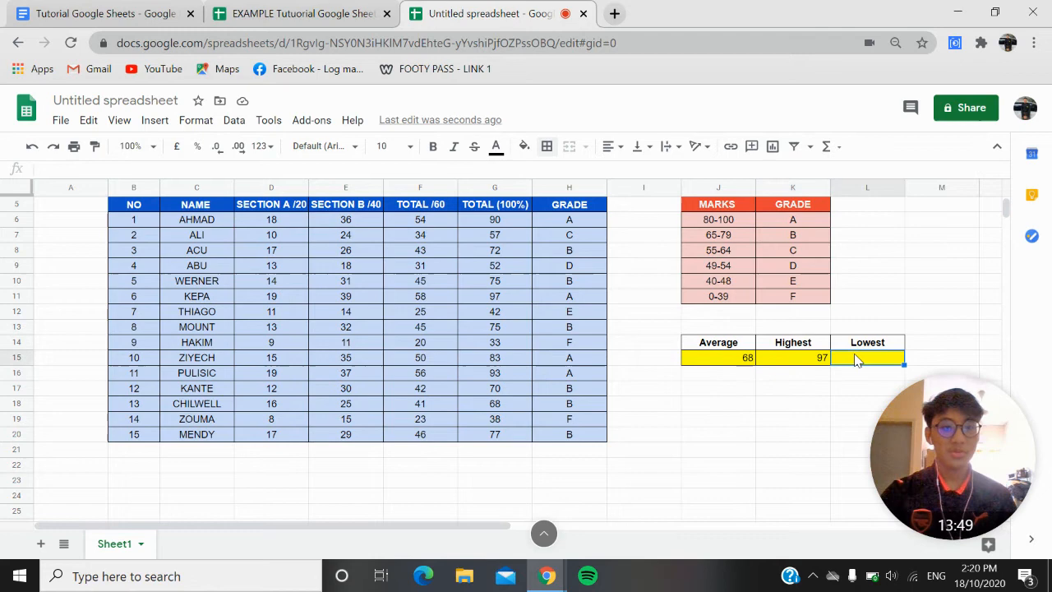
pyautogui.write('=')
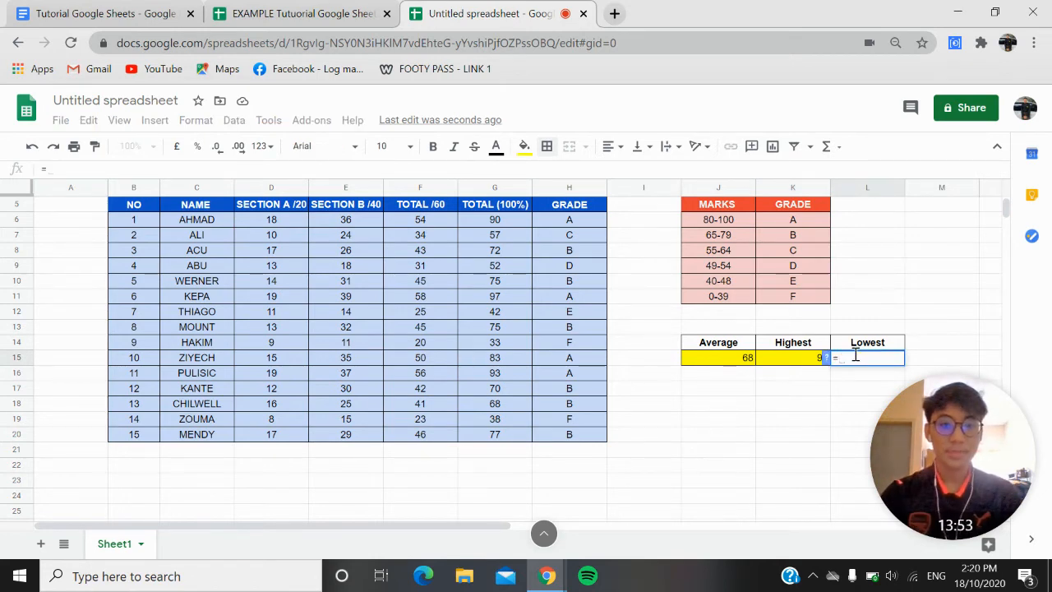
pyautogui.write('MI')
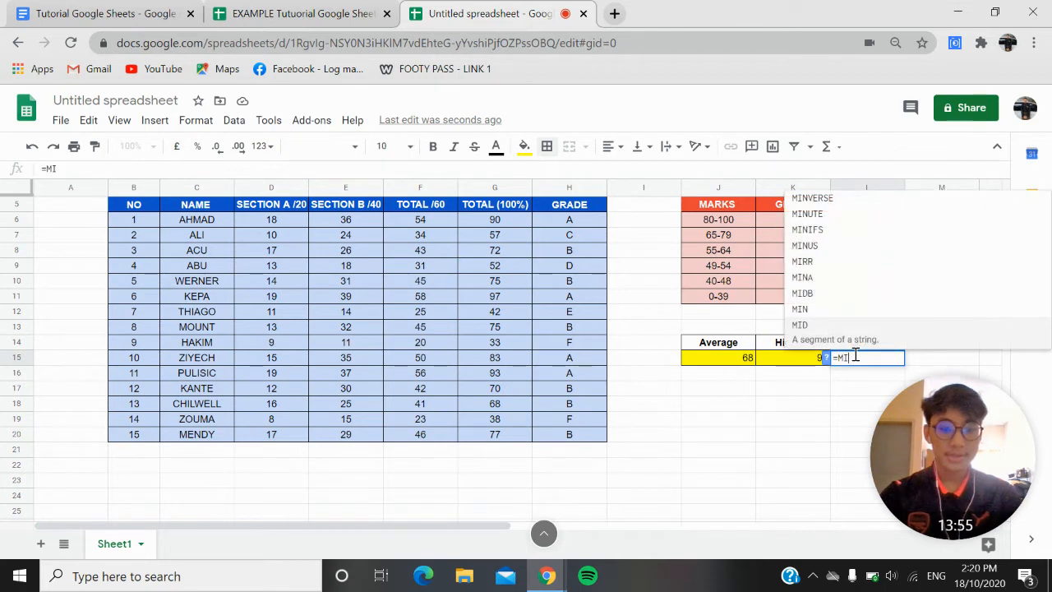
pyautogui.write('N')
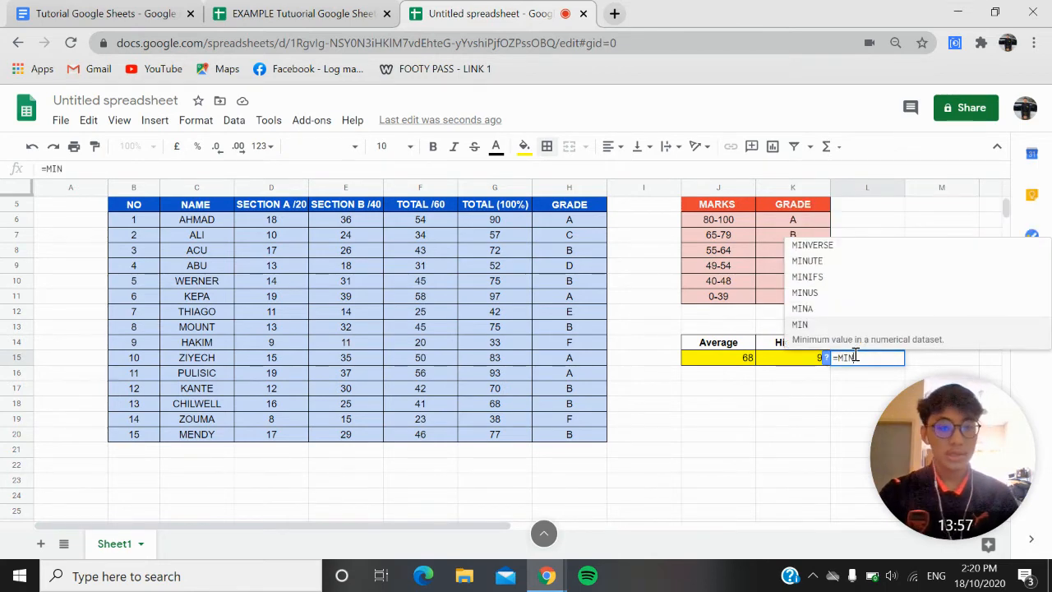
pyautogui.write('(')
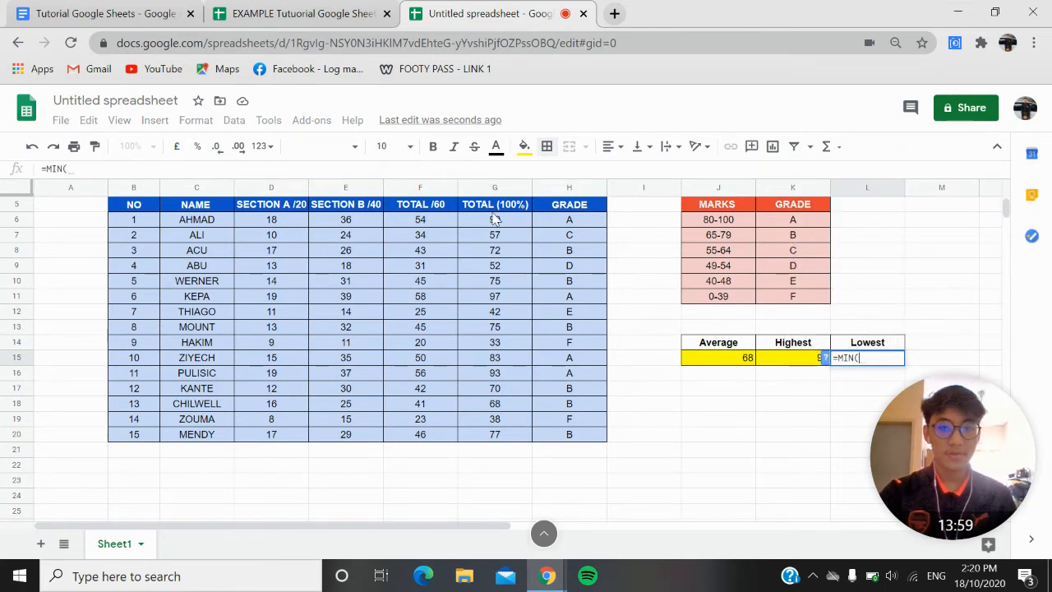
pyautogui.moveTo(495, 222); pyautogui.dragTo(520, 437)
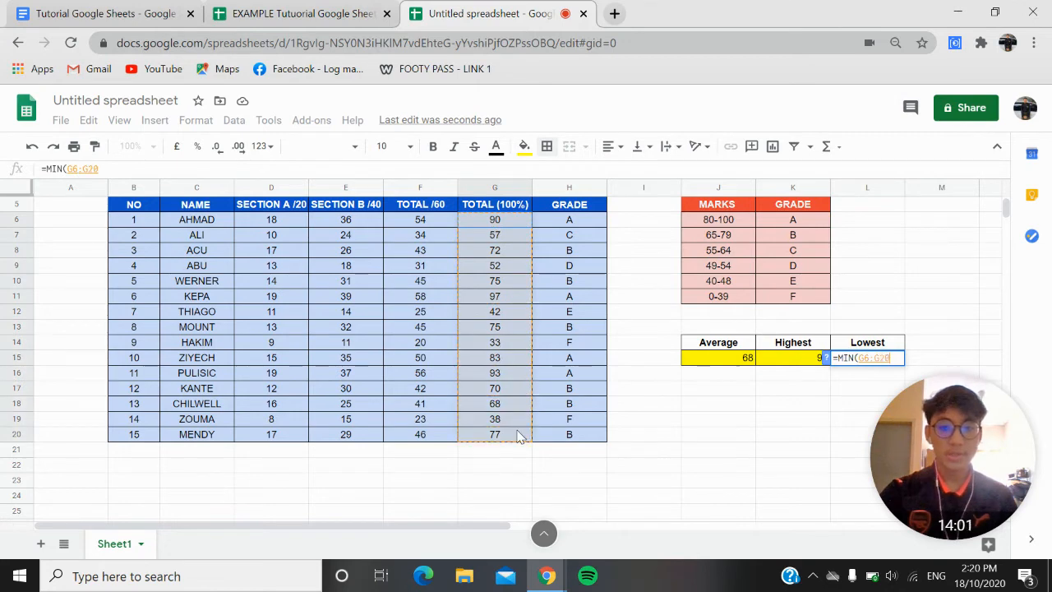
pyautogui.write(')')
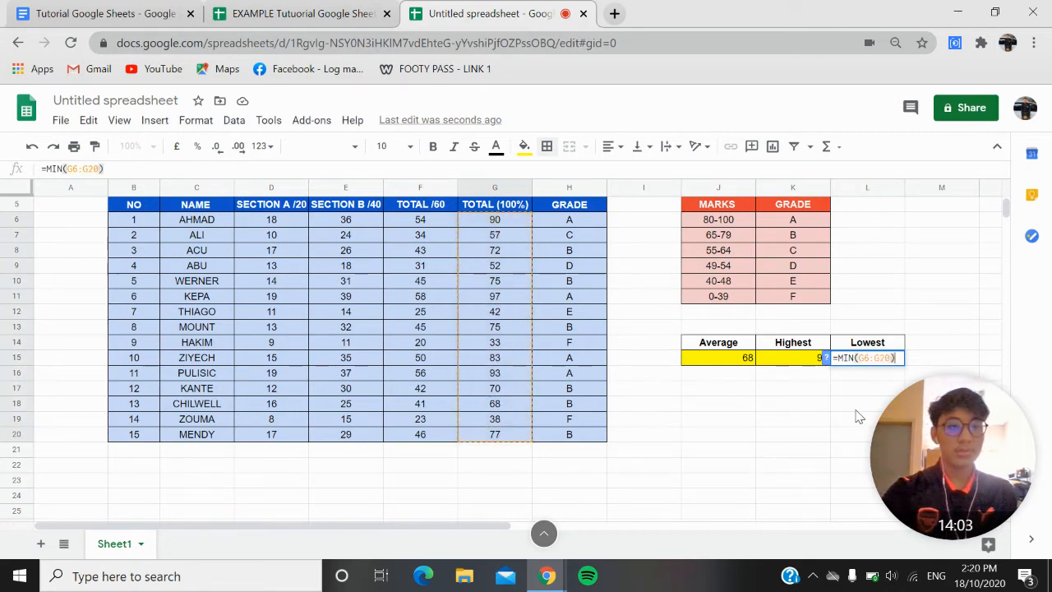
pyautogui.press('Return')
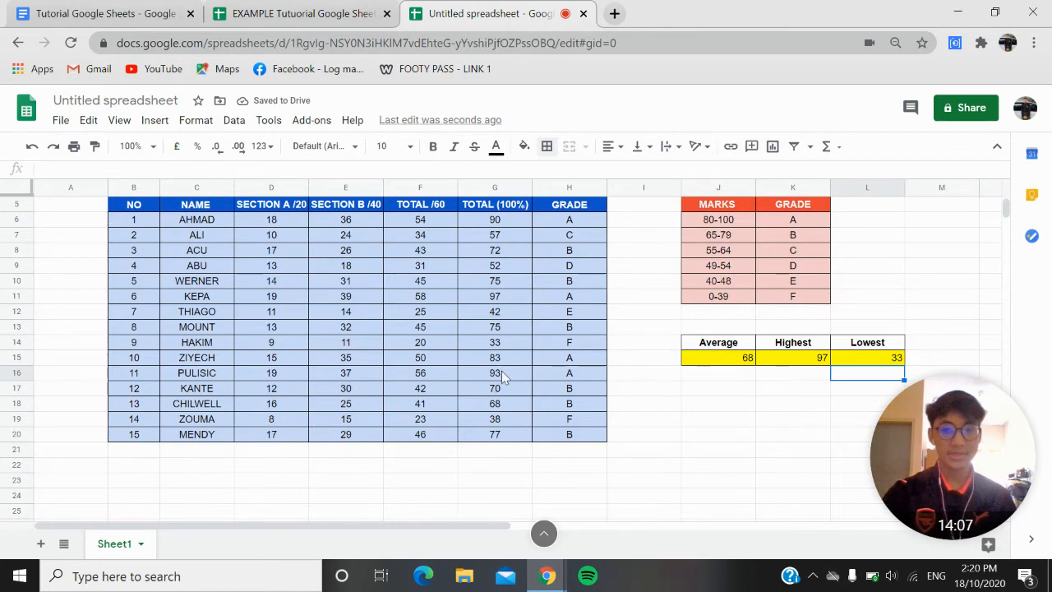
pyautogui.click(789, 405)
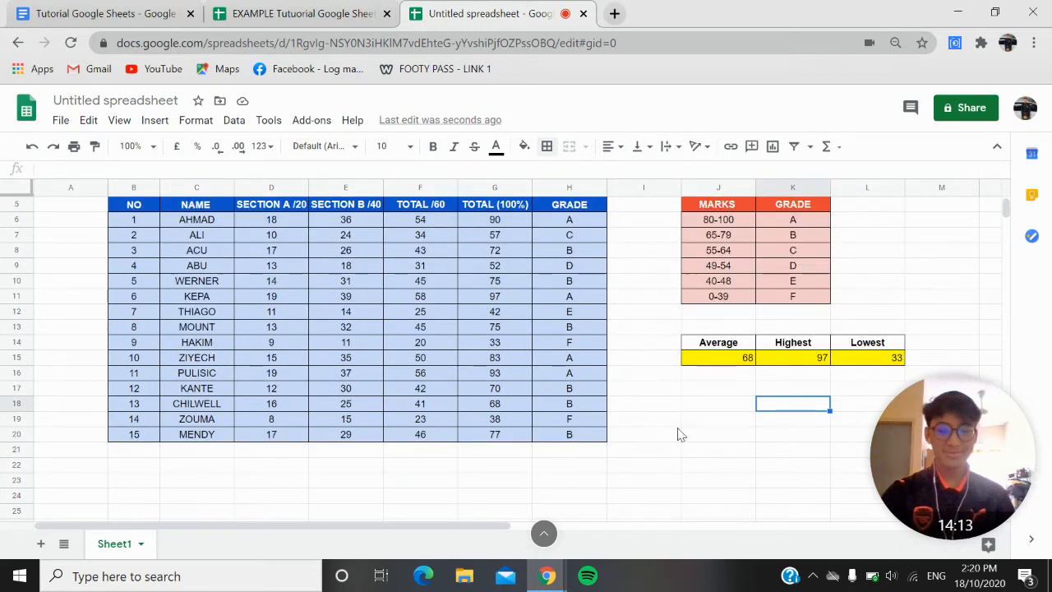
# Following step 16 of the tutorial document, copy the green GRADE and NO. OF STUDENTS table (L3:M9) in the example spreadsheet.
pyautogui.click(123, 13)
pyautogui.scroll(-3, 513, 345)
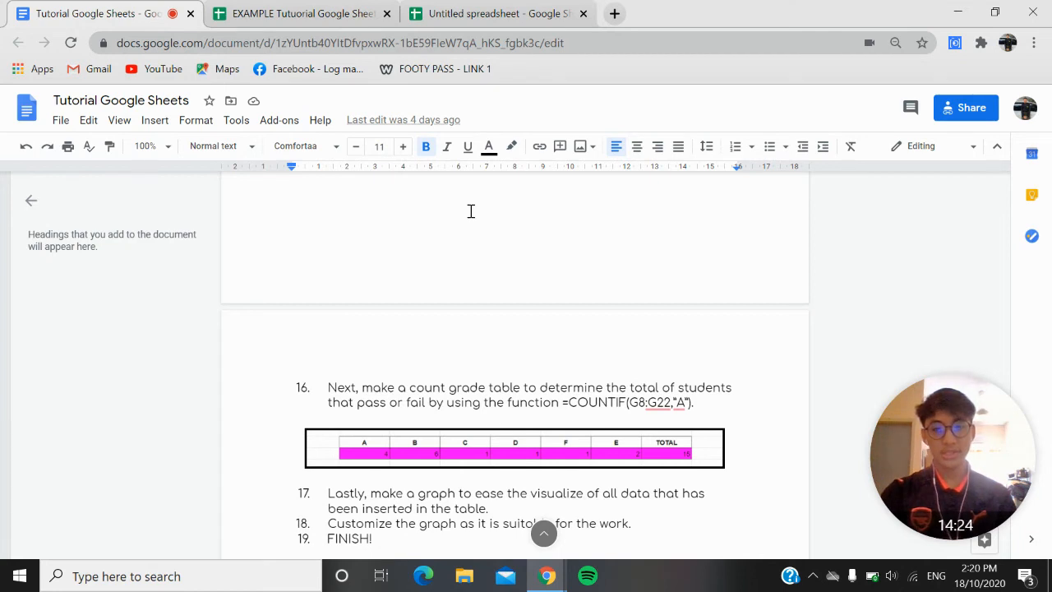
pyautogui.click(459, 12)
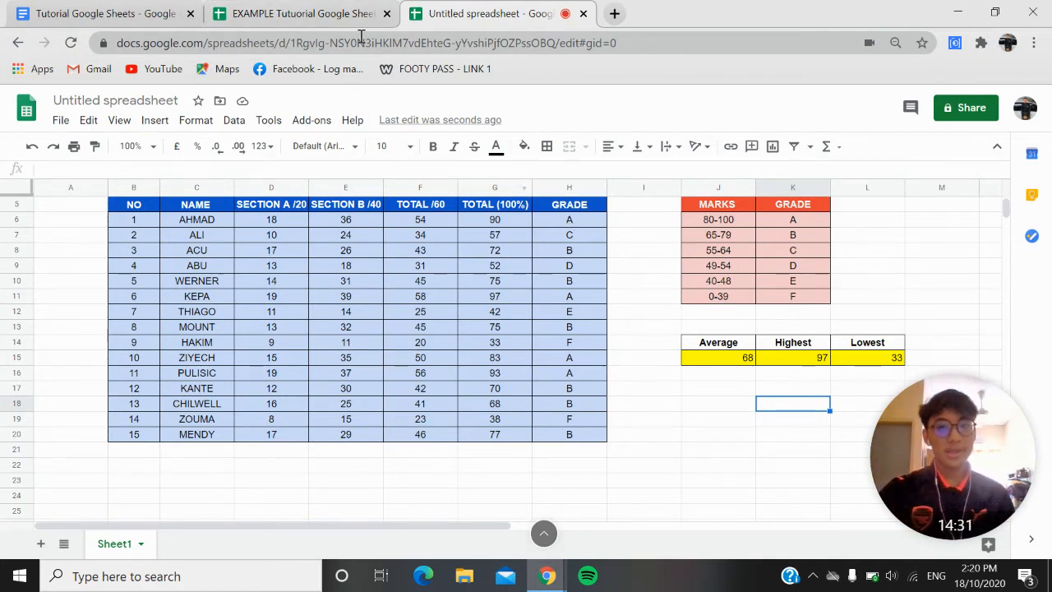
pyautogui.click(327, 12)
pyautogui.moveTo(855, 245); pyautogui.dragTo(940, 351)
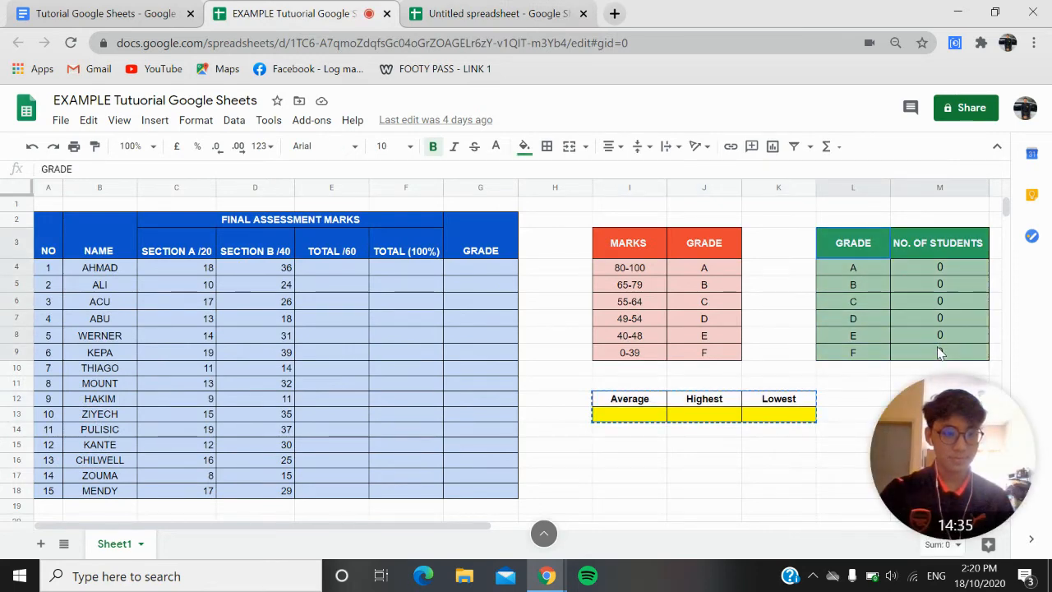
pyautogui.rightClick(905, 275)
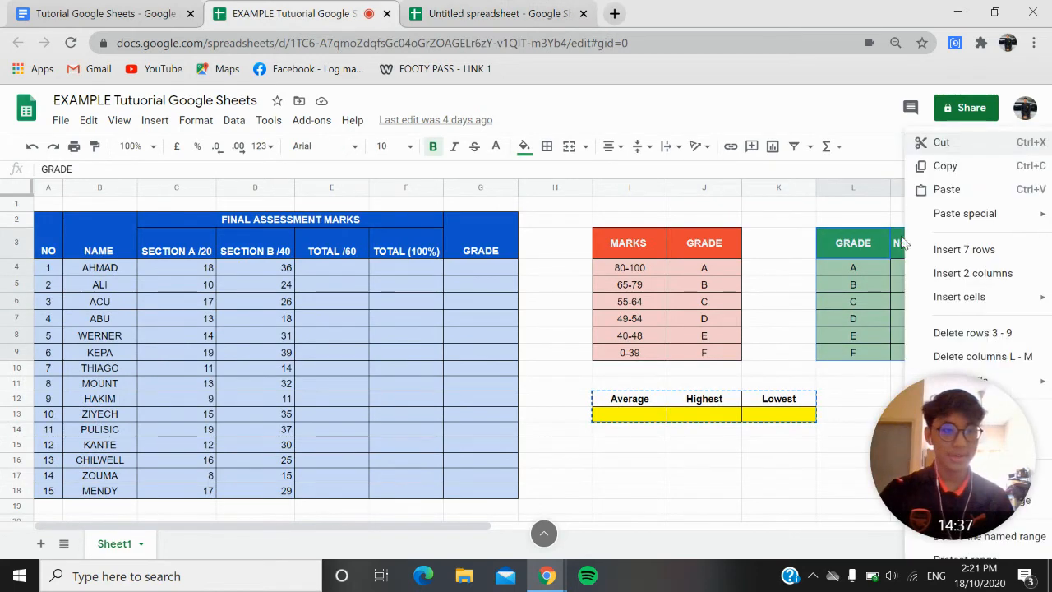
pyautogui.click(969, 169)
# Paste the copied grade count table at M5 of the untitled spreadsheet and widen column N to fit the NO. OF STUDENTS header.
pyautogui.click(497, 13)
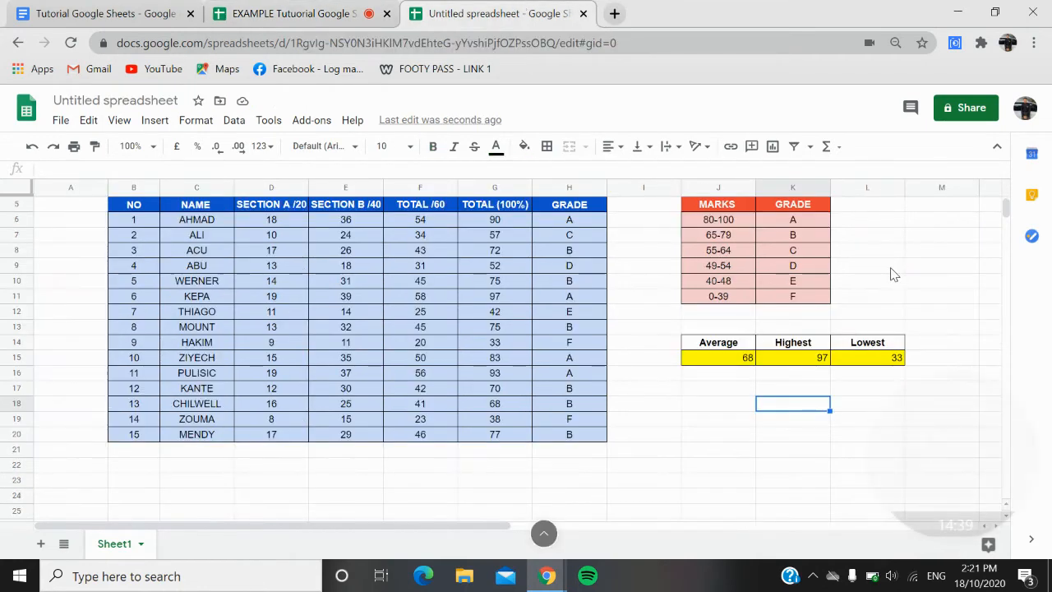
pyautogui.moveTo(381, 526); pyautogui.dragTo(534, 526)
pyautogui.click(660, 271)
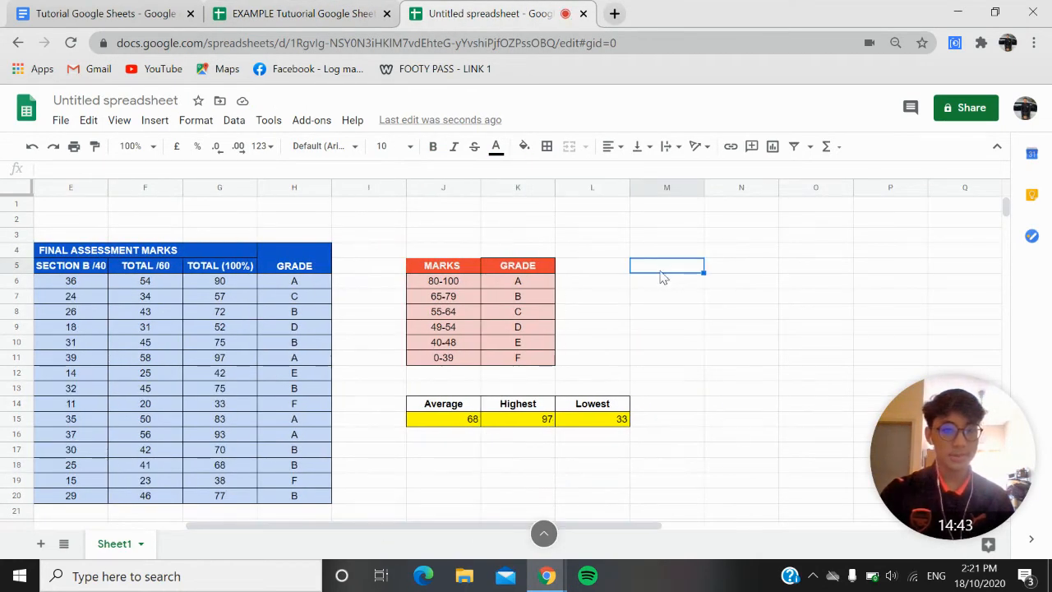
pyautogui.rightClick(660, 276)
pyautogui.click(734, 193)
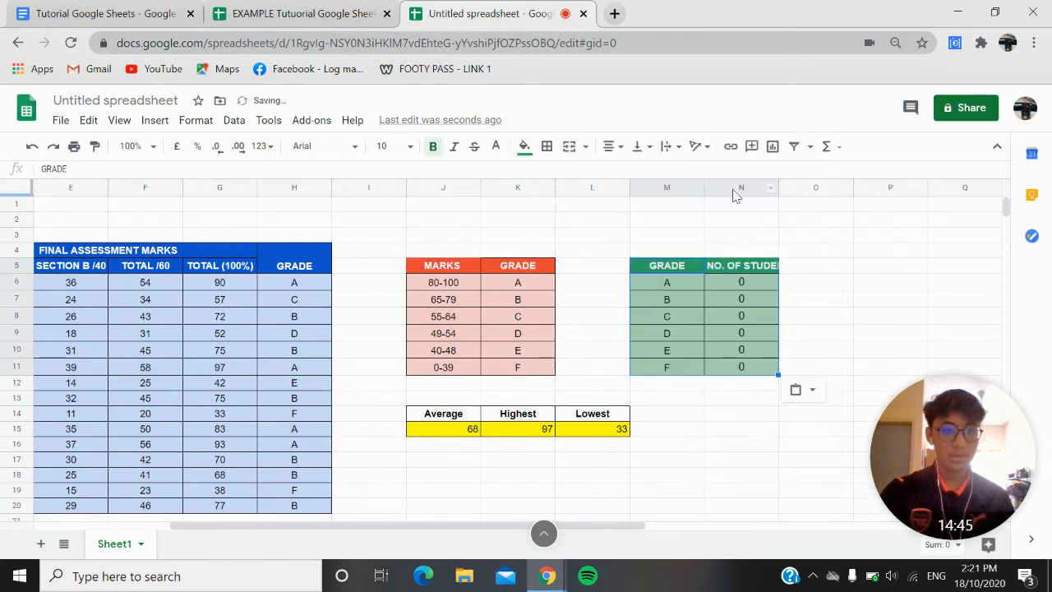
pyautogui.moveTo(778, 188); pyautogui.dragTo(809, 188)
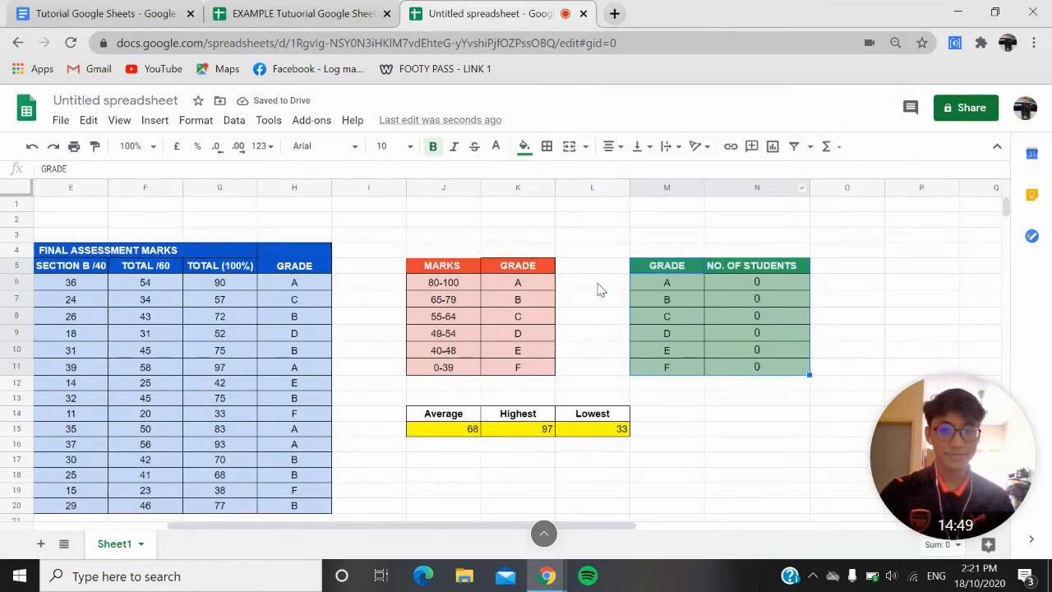
pyautogui.moveTo(482, 527)
pyautogui.mouseDown()
pyautogui.moveTo(252, 532)
pyautogui.moveTo(461, 527)
pyautogui.mouseUp()
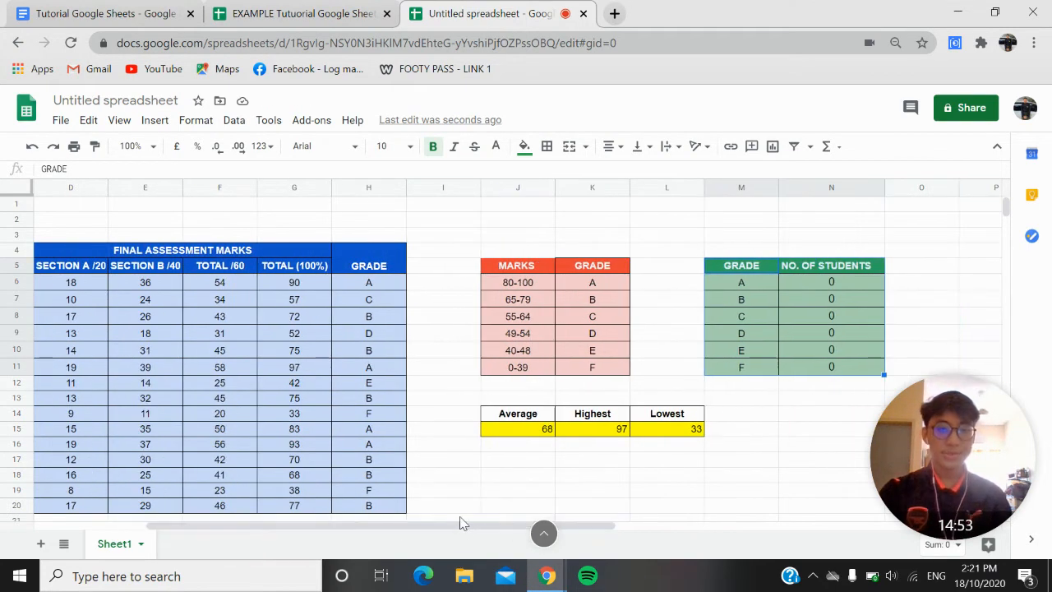
# Count the students with grade A in N6 with =COUNTIF(H6:H20,"A").
pyautogui.click(798, 282)
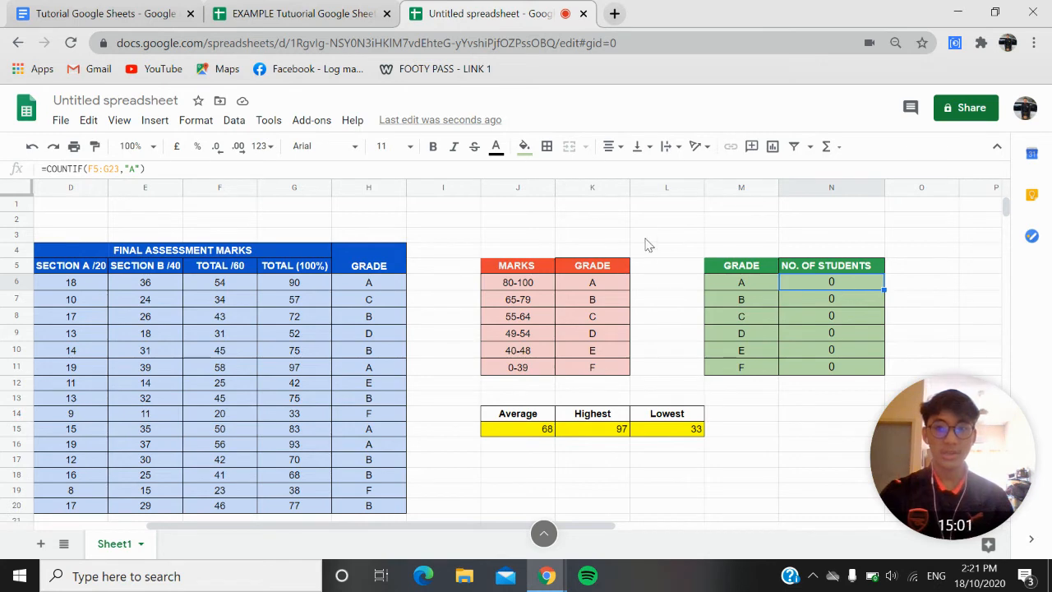
pyautogui.write('=')
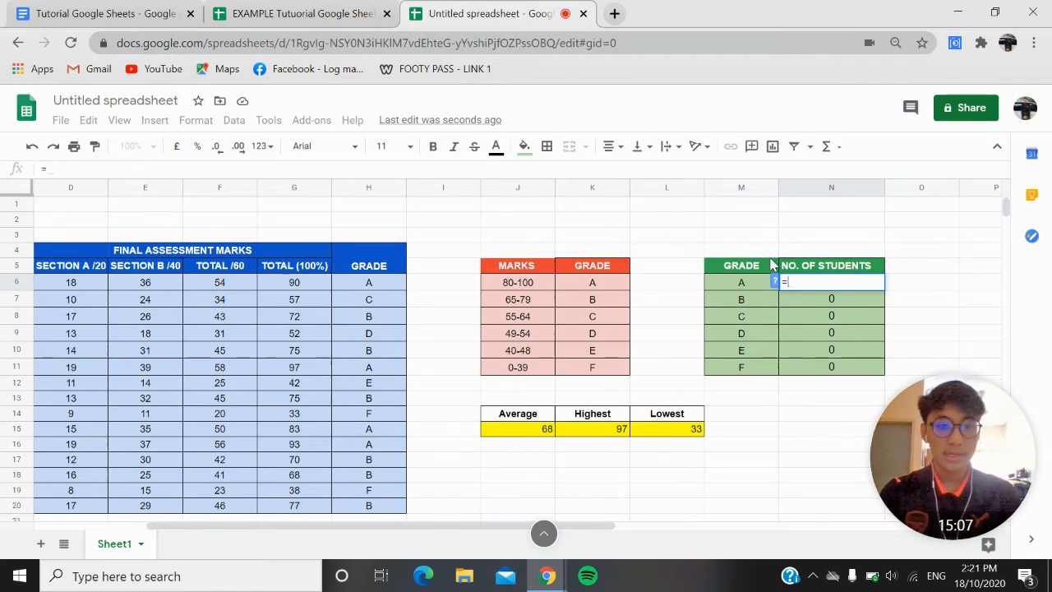
pyautogui.write('CO')
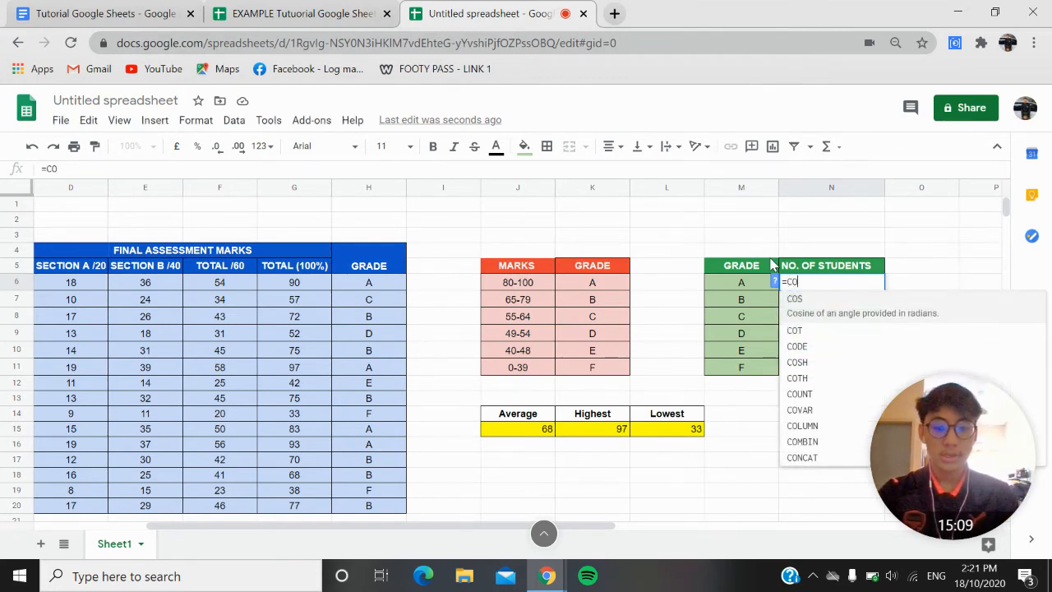
pyautogui.write('UNT')
pyautogui.click(812, 348)
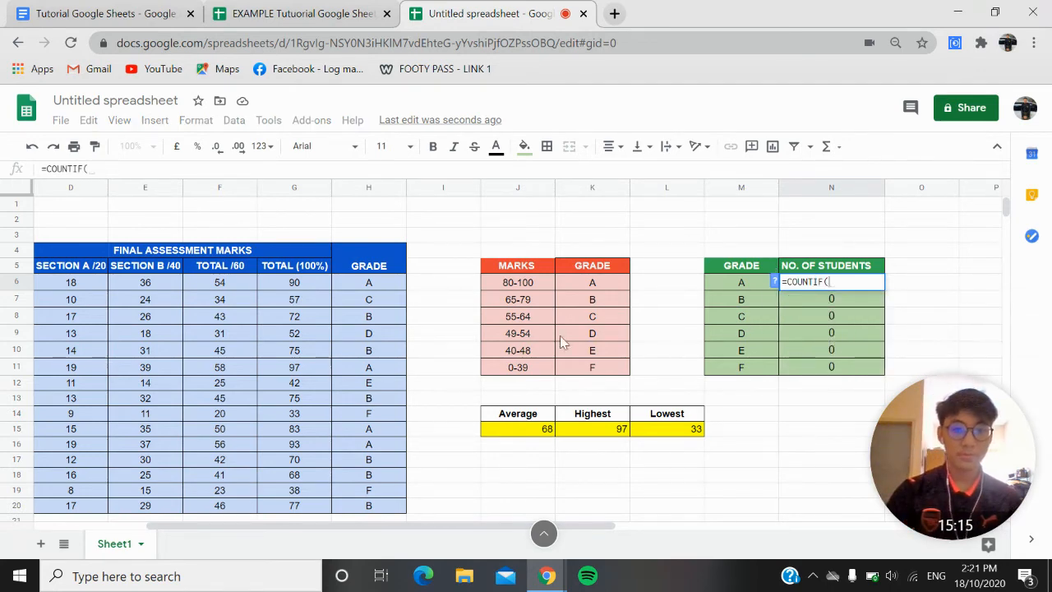
pyautogui.moveTo(368, 280); pyautogui.dragTo(368, 509)
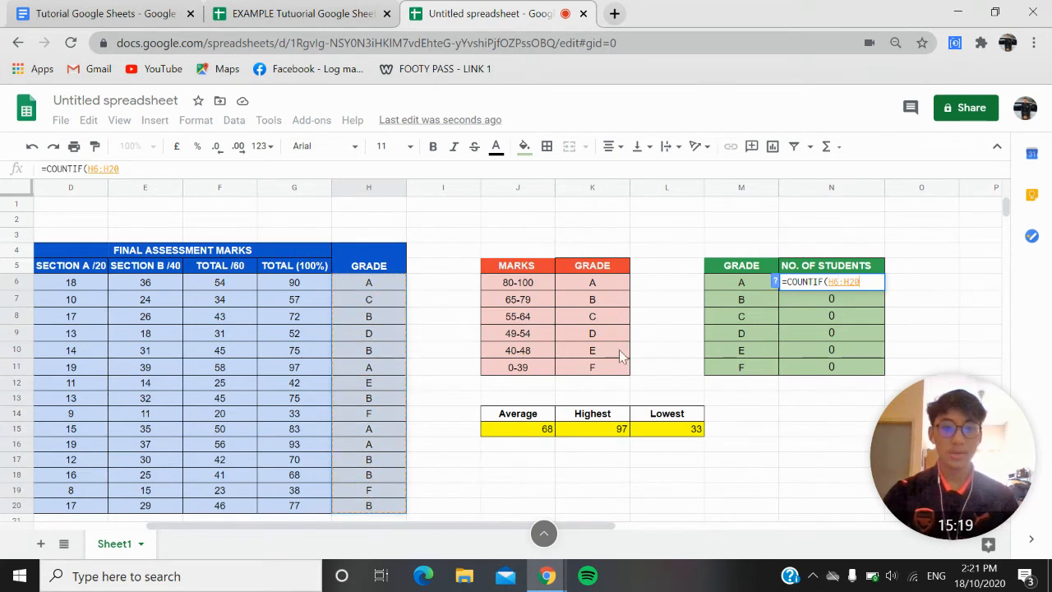
pyautogui.write(',"A')
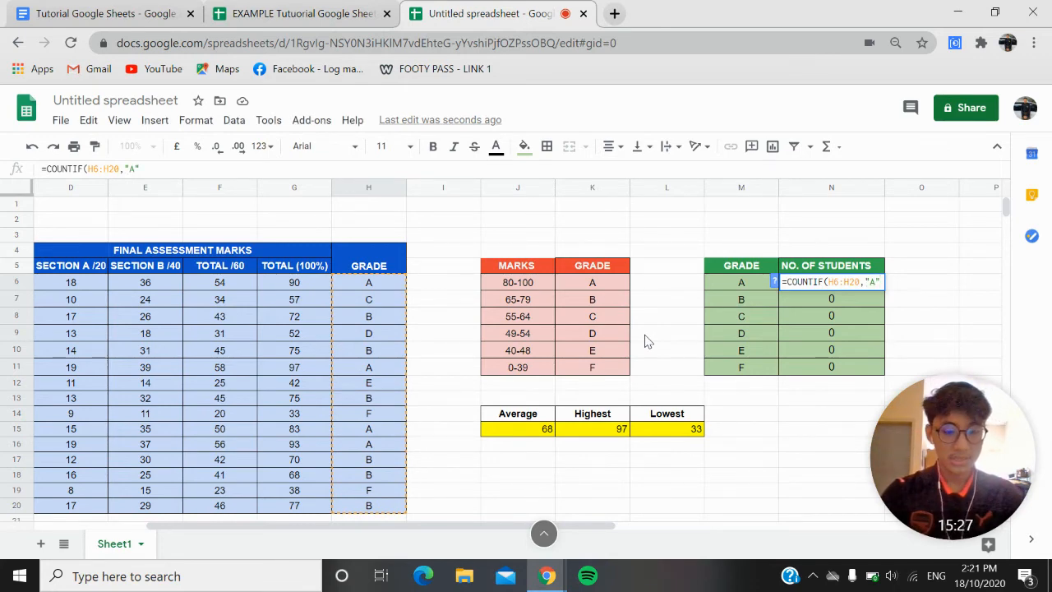
pyautogui.write(')')
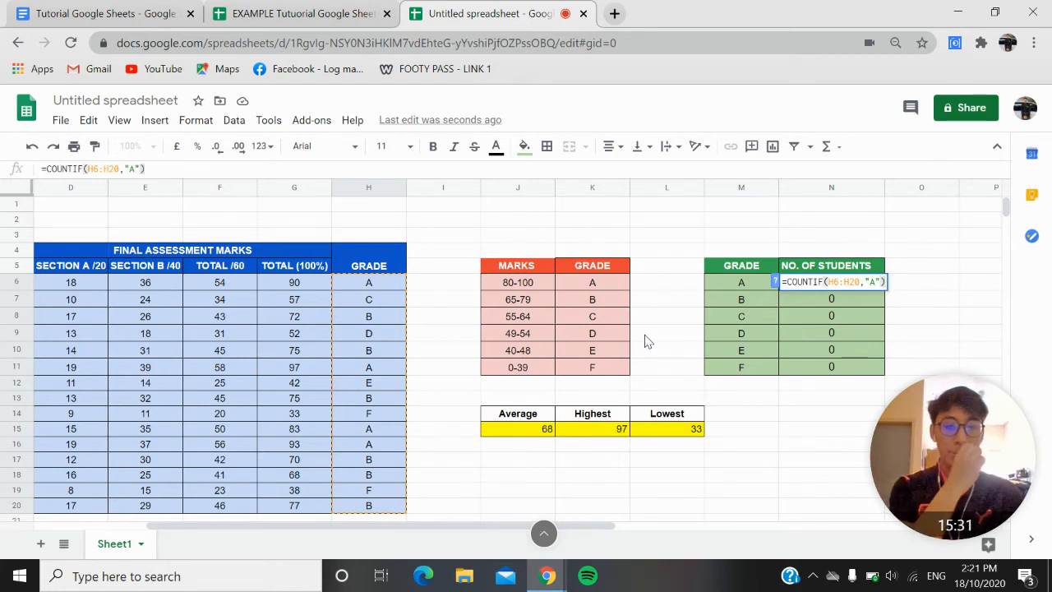
pyautogui.press('Return')
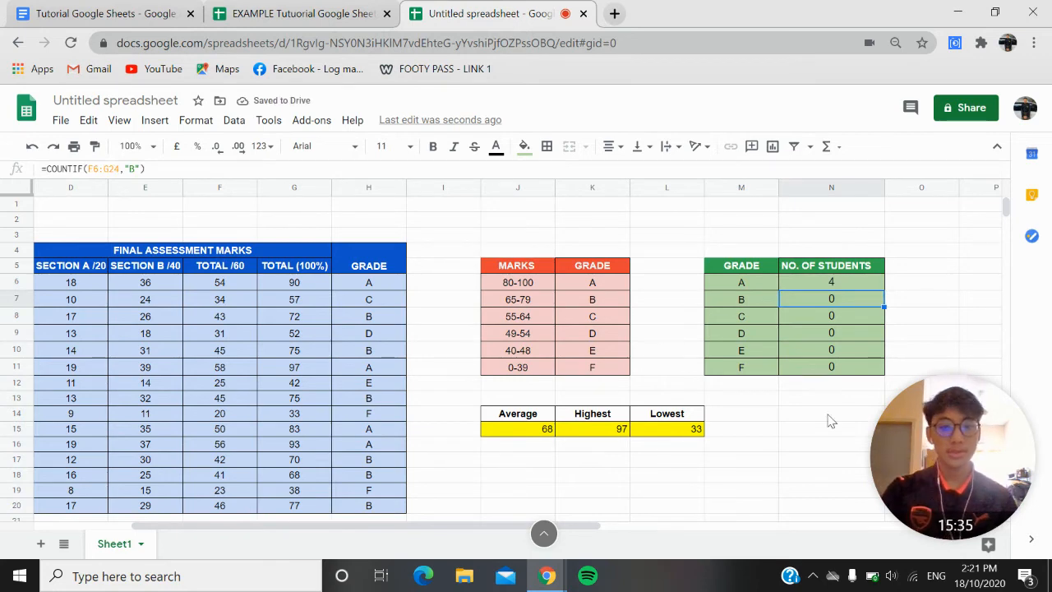
pyautogui.moveTo(549, 536)
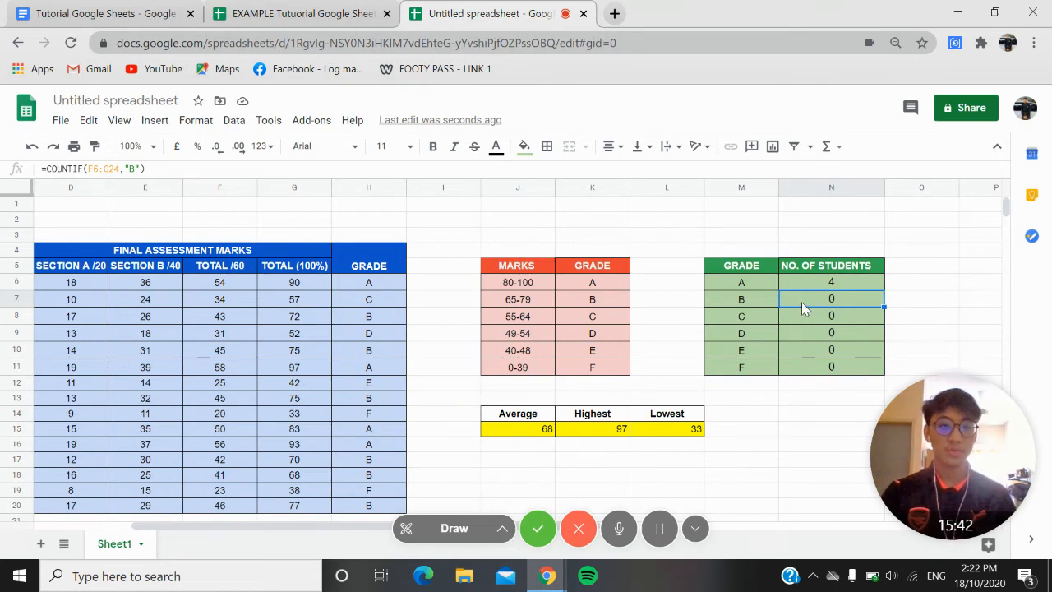
# Fill the COUNTIF formula in N6 down to N11 and change the counted grade in N7 to "B".
pyautogui.click(849, 287)
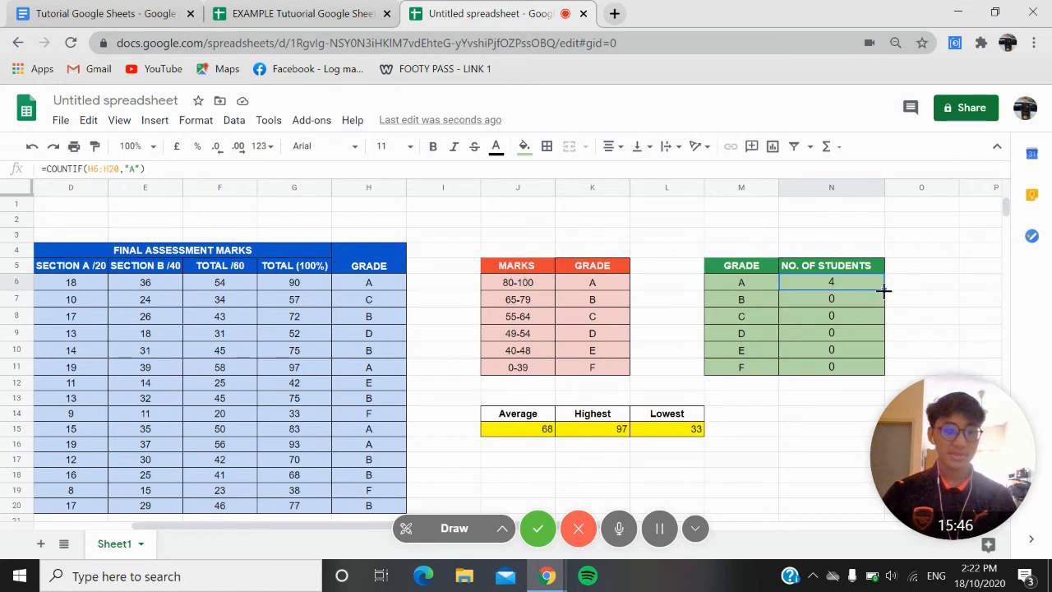
pyautogui.moveTo(883, 289); pyautogui.dragTo(883, 373)
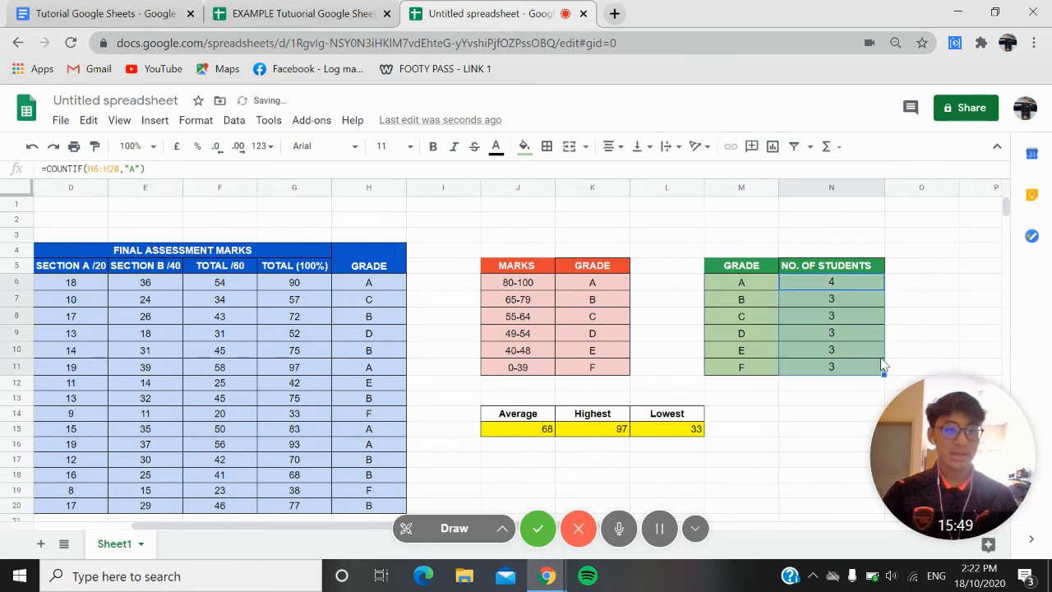
pyautogui.click(830, 300)
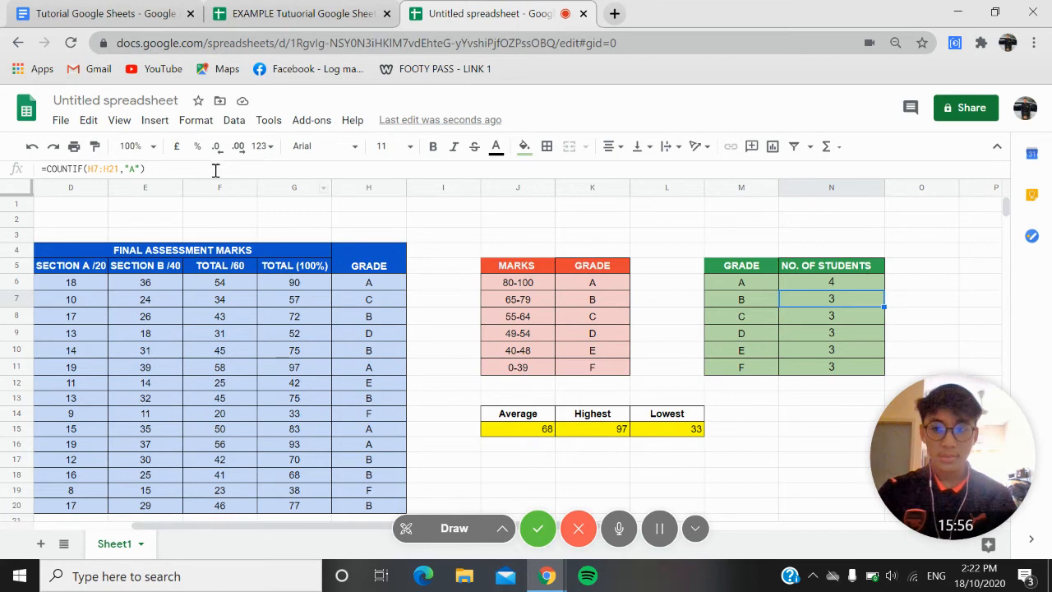
pyautogui.click(138, 169)
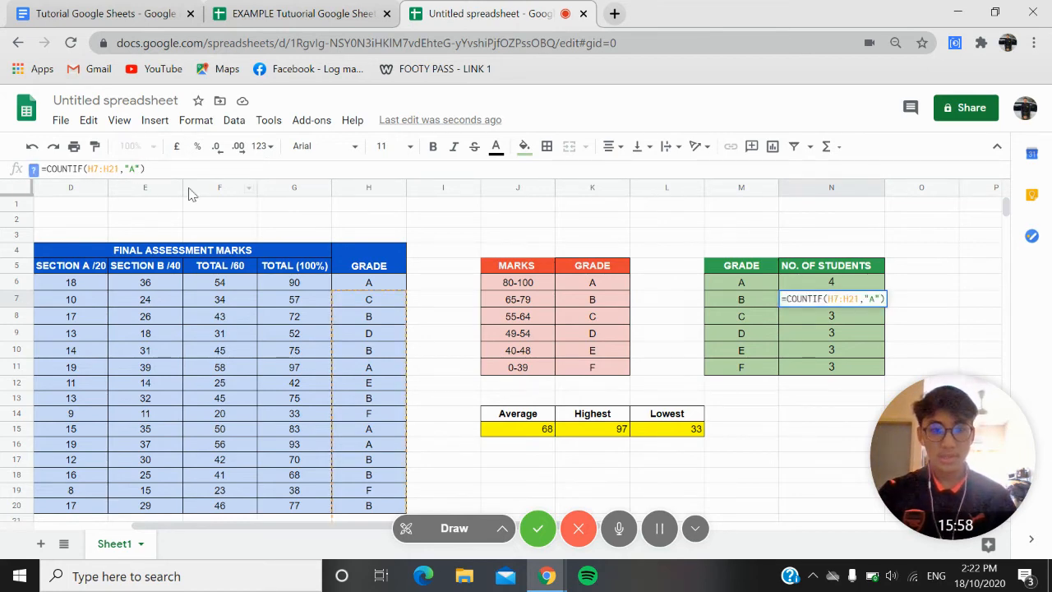
pyautogui.write('B')
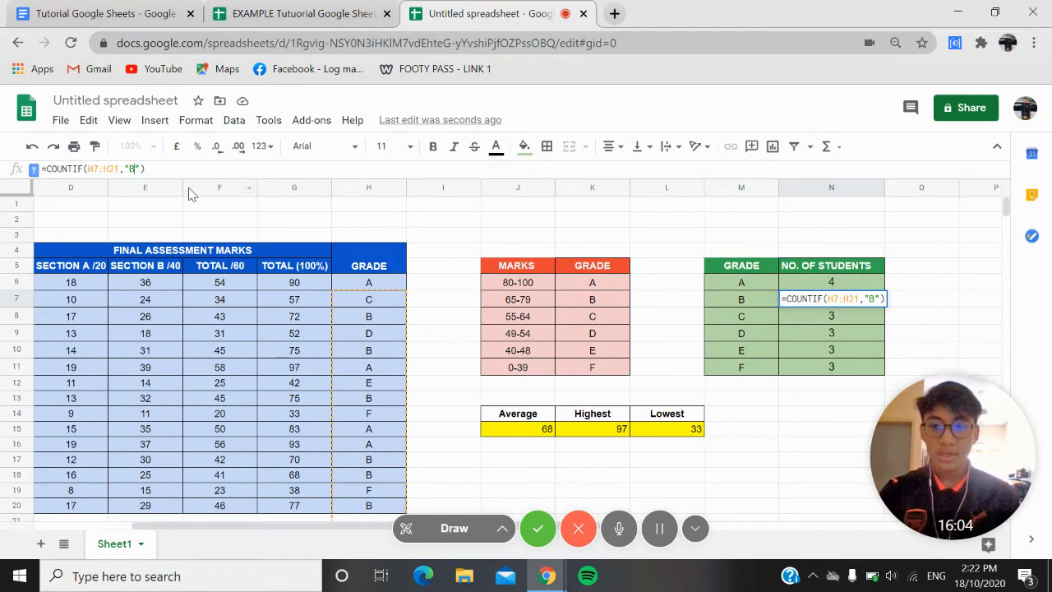
pyautogui.press('Return')
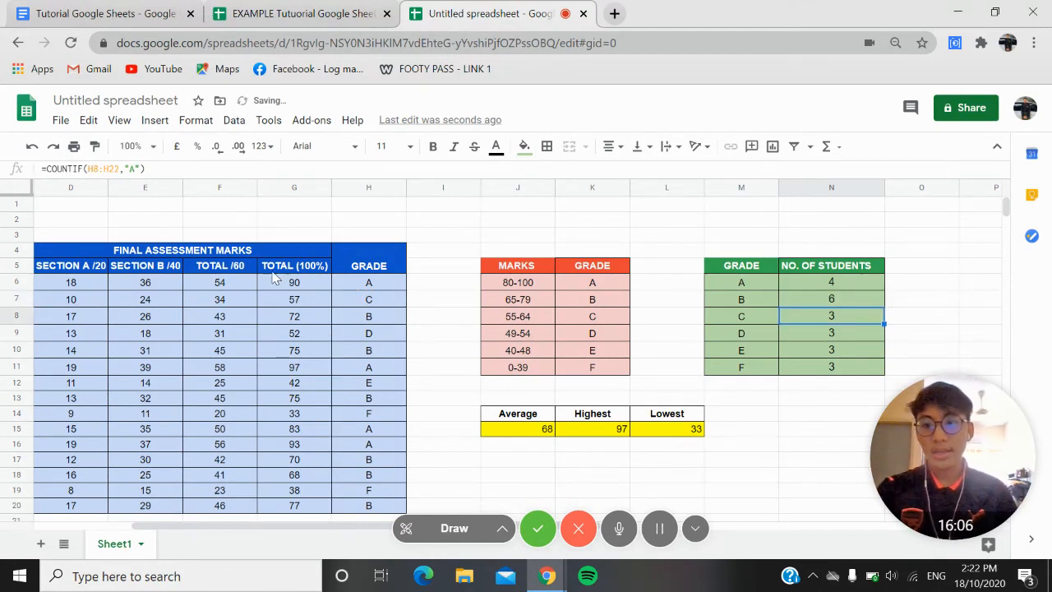
# Change the COUNTIF criterion to "C" in N8 and to "D" in N9.
pyautogui.click(137, 170)
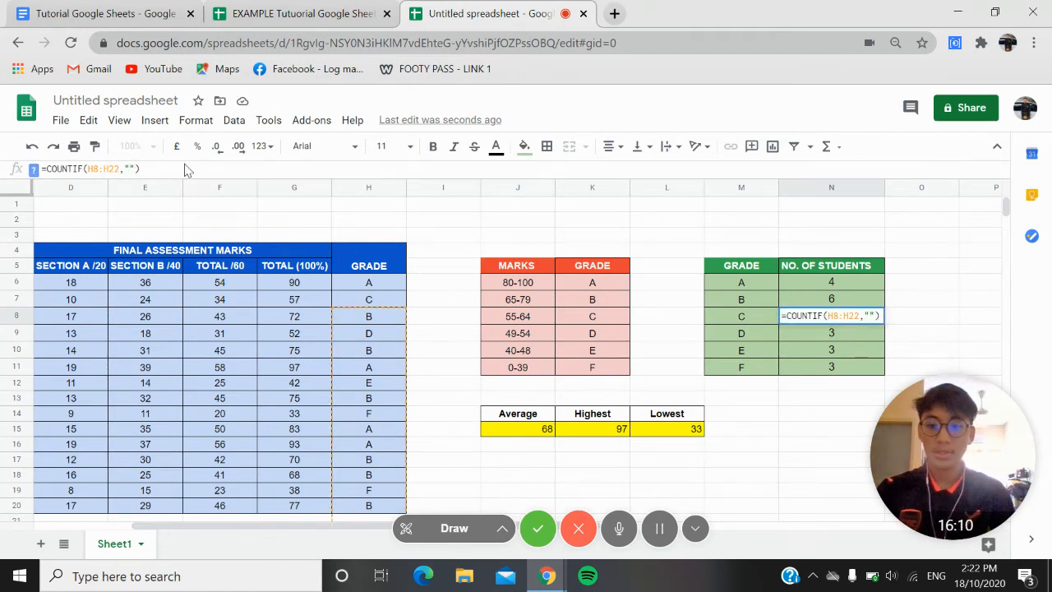
pyautogui.write('C')
pyautogui.press('Return')
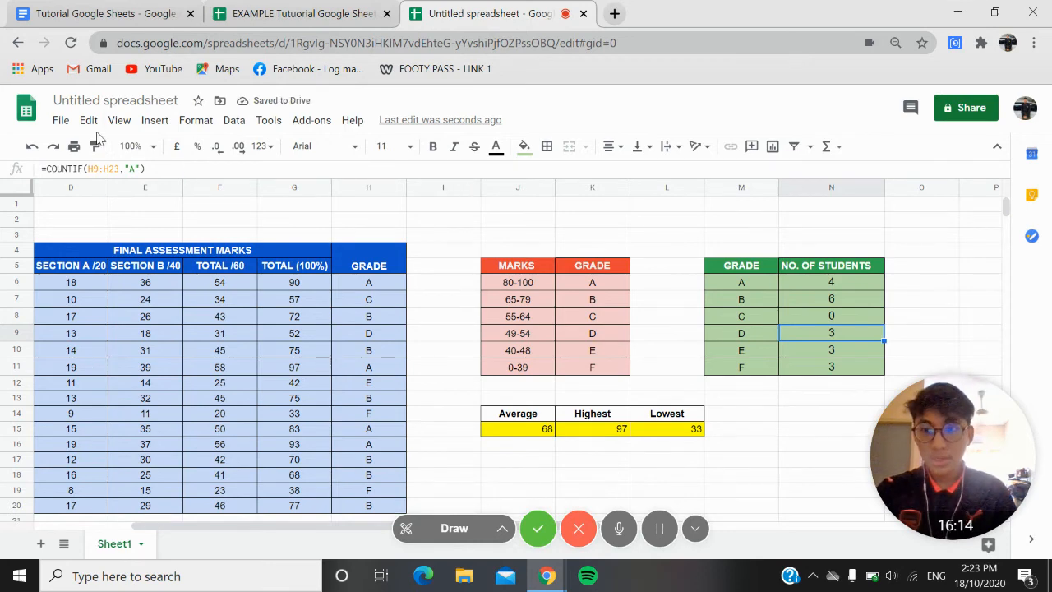
pyautogui.click(133, 170)
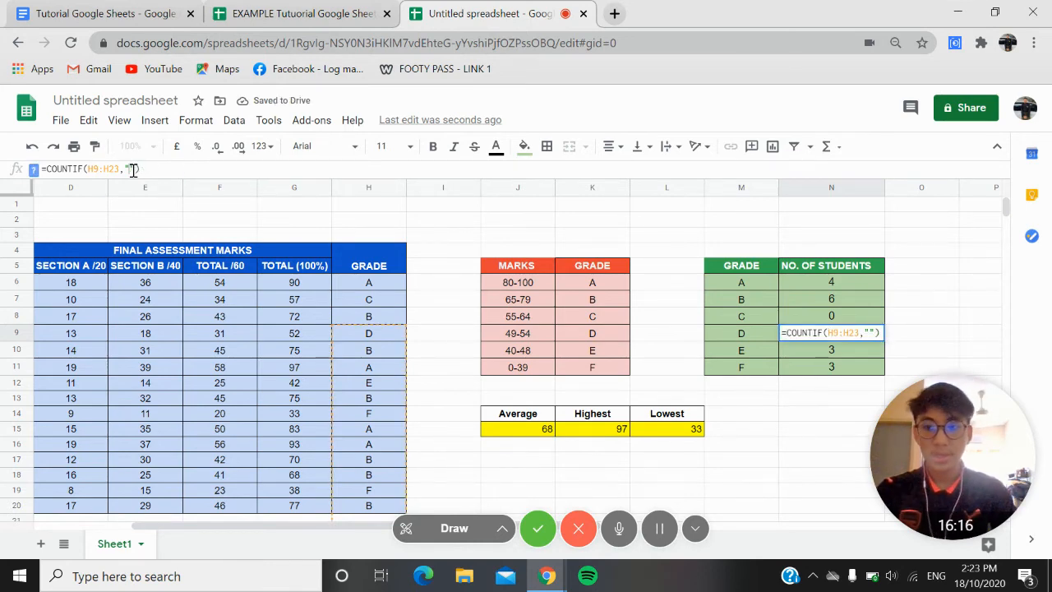
pyautogui.write('D')
pyautogui.press('Return')
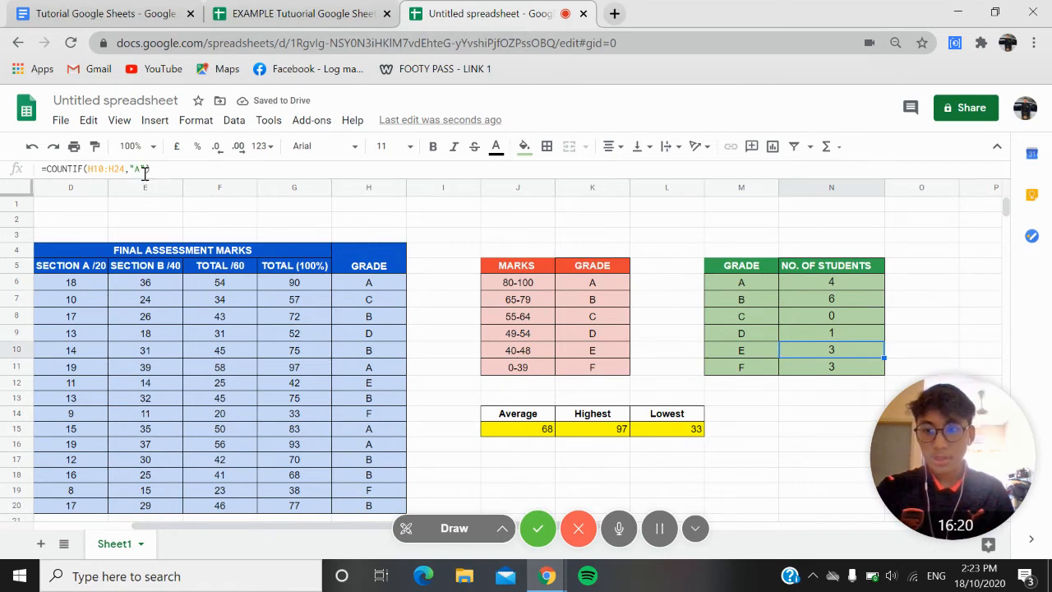
# Change the COUNTIF criterion to "E" in N10 and to "F" in N11.
pyautogui.click(139, 168)
pyautogui.press('BackSpace')
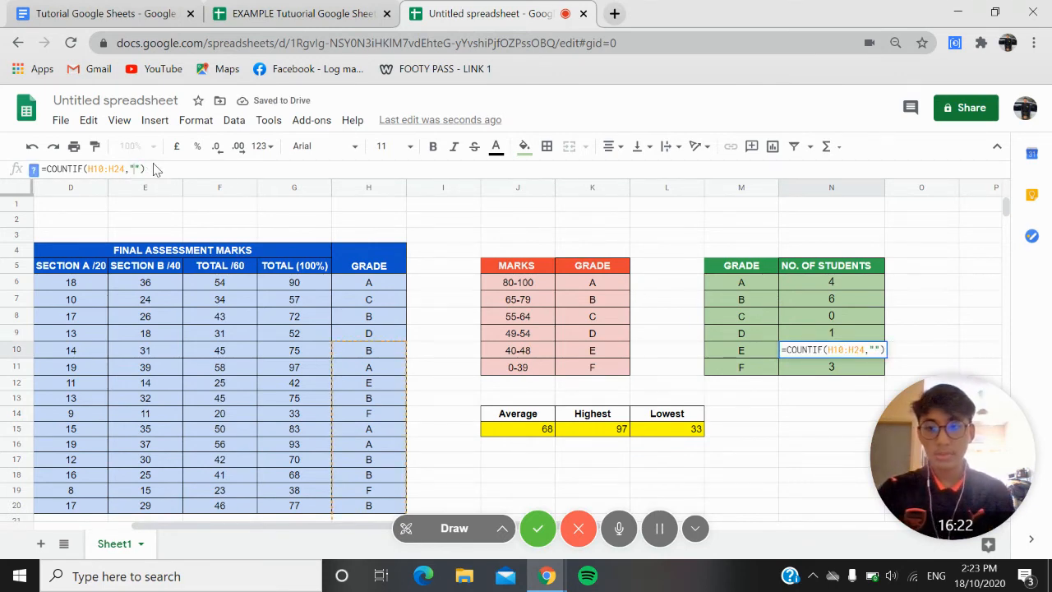
pyautogui.write('E')
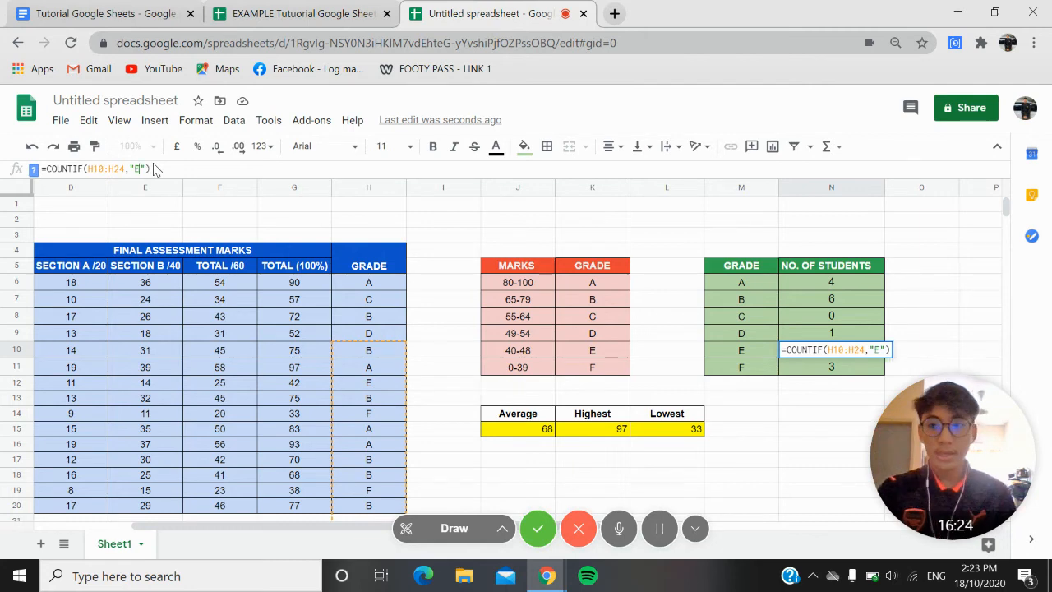
pyautogui.press('Return')
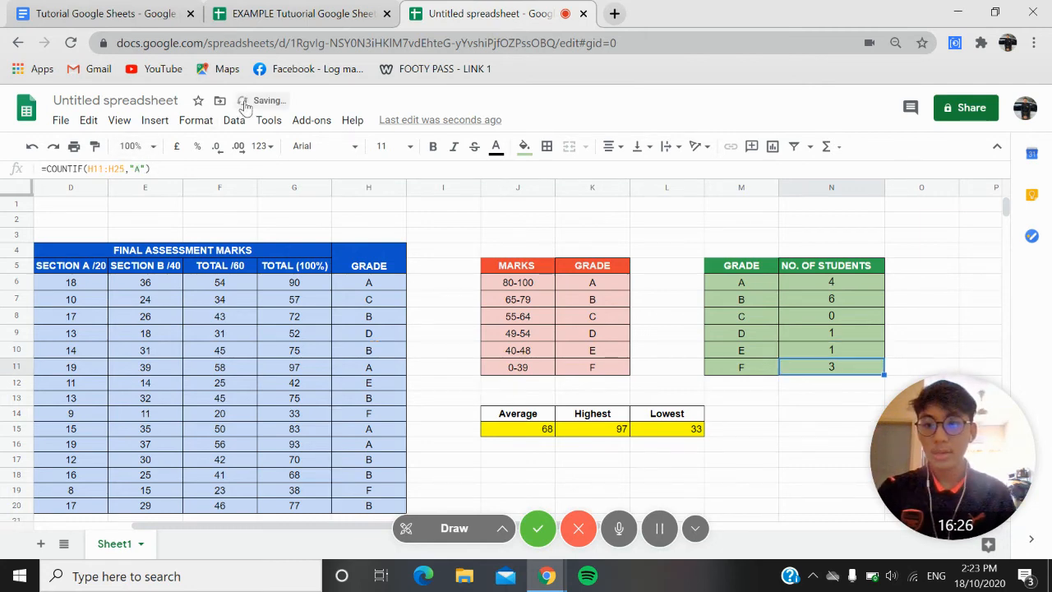
pyautogui.click(135, 169)
pyautogui.write('F')
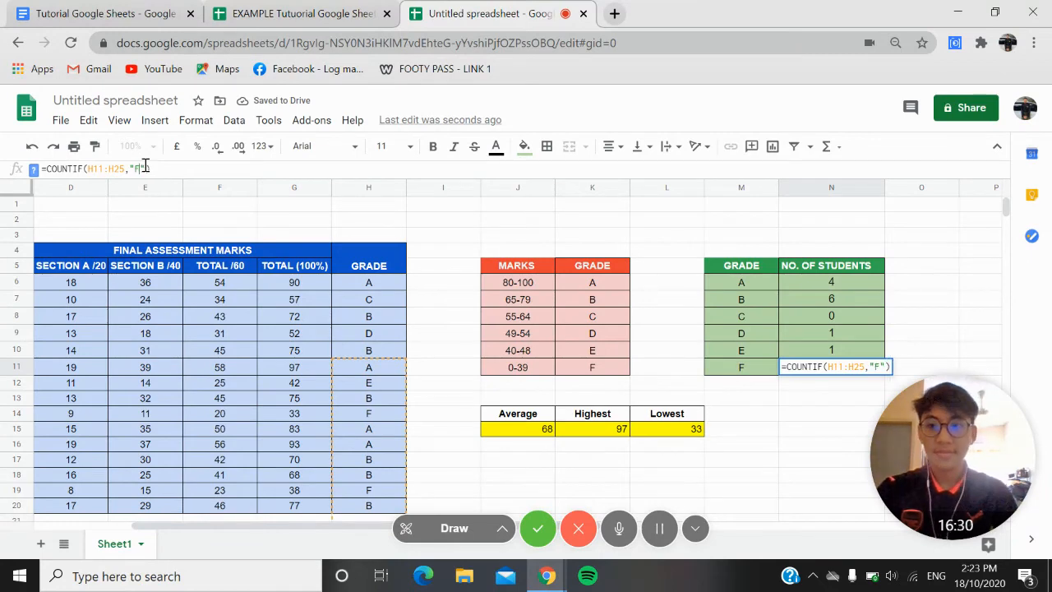
pyautogui.press('Return')
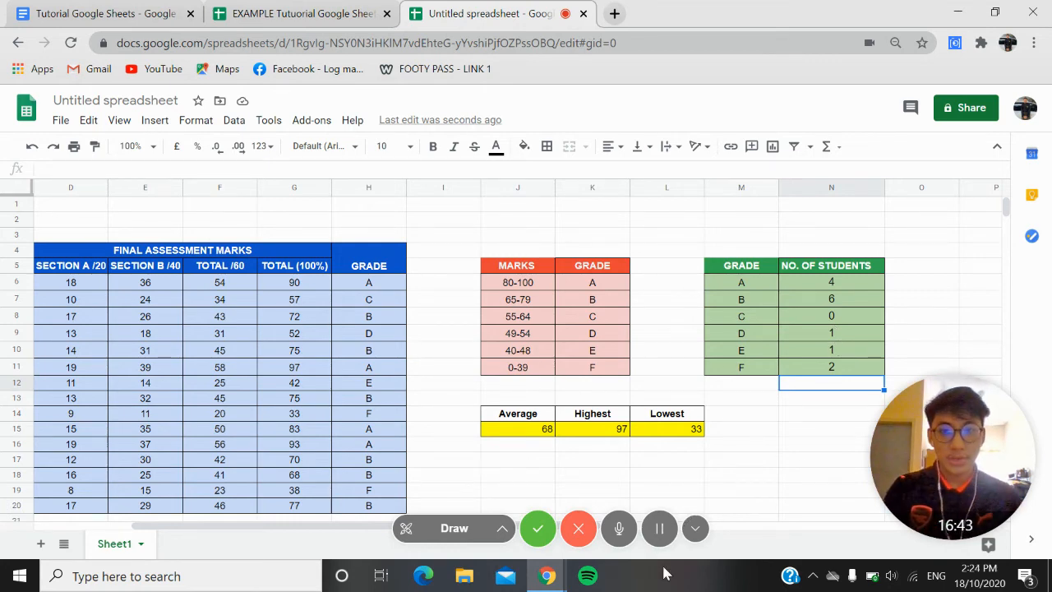
# Read step 17 of the tutorial document about making a graph and look over the marks table in the untitled spreadsheet.
pyautogui.click(117, 10)
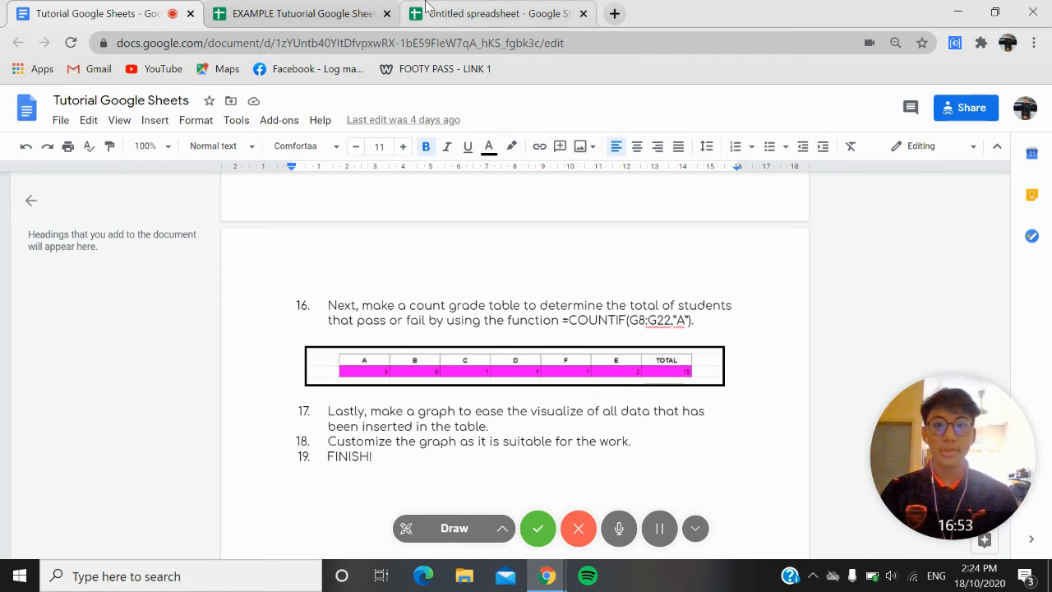
pyautogui.click(489, 13)
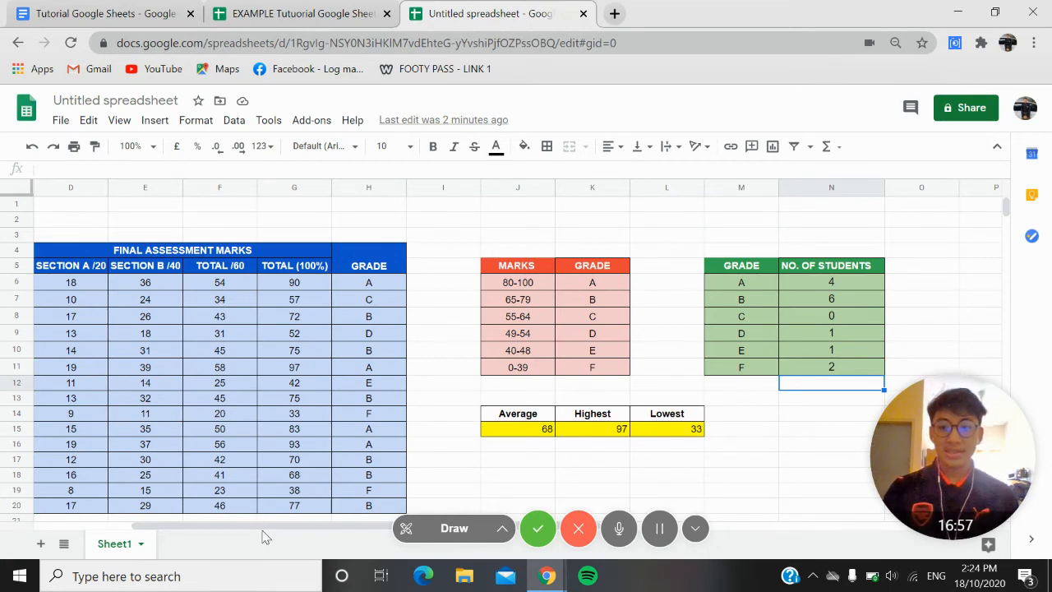
pyautogui.moveTo(265, 532); pyautogui.dragTo(173, 533)
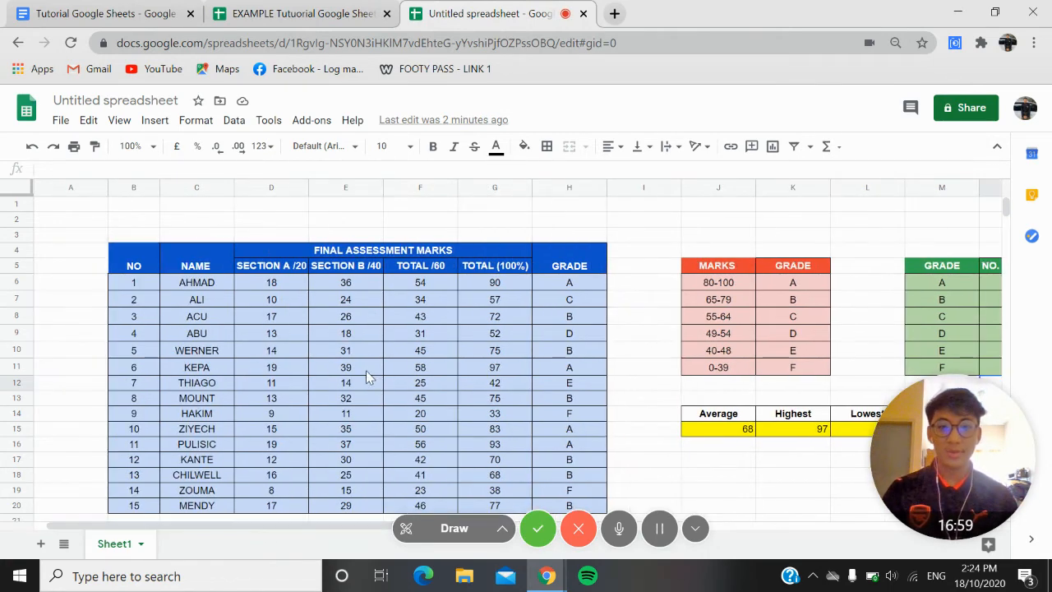
pyautogui.scroll(-2, 592, 350)
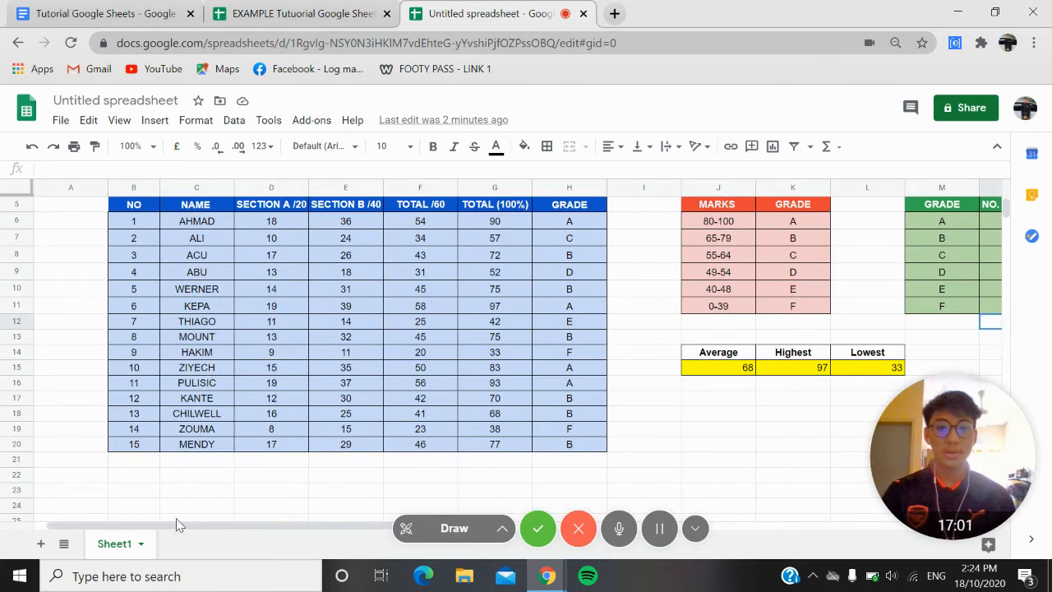
pyautogui.moveTo(185, 542); pyautogui.dragTo(231, 504)
pyautogui.click(283, 449)
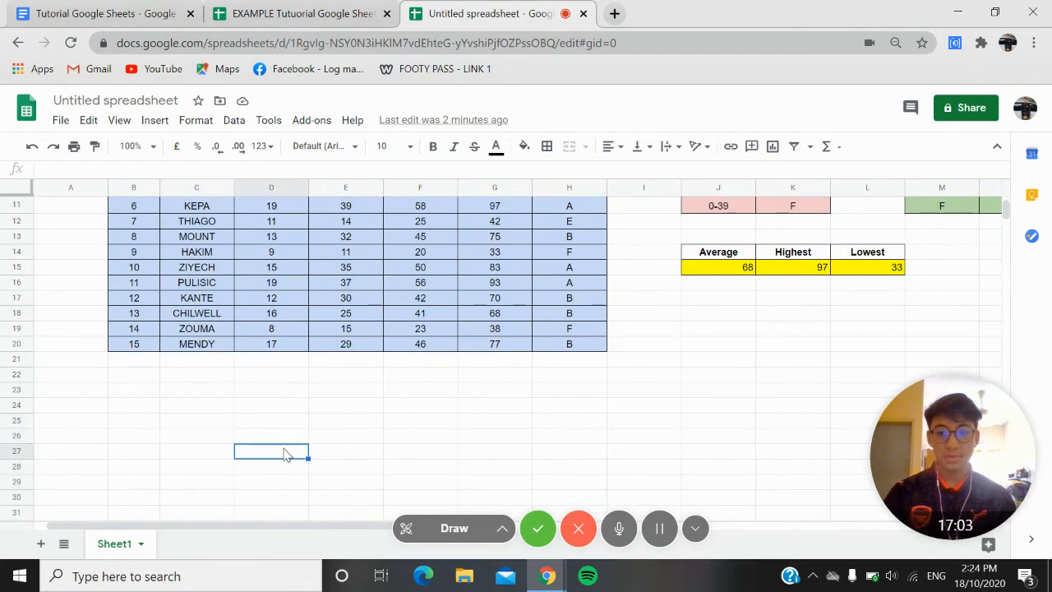
pyautogui.scroll(2, 284, 448)
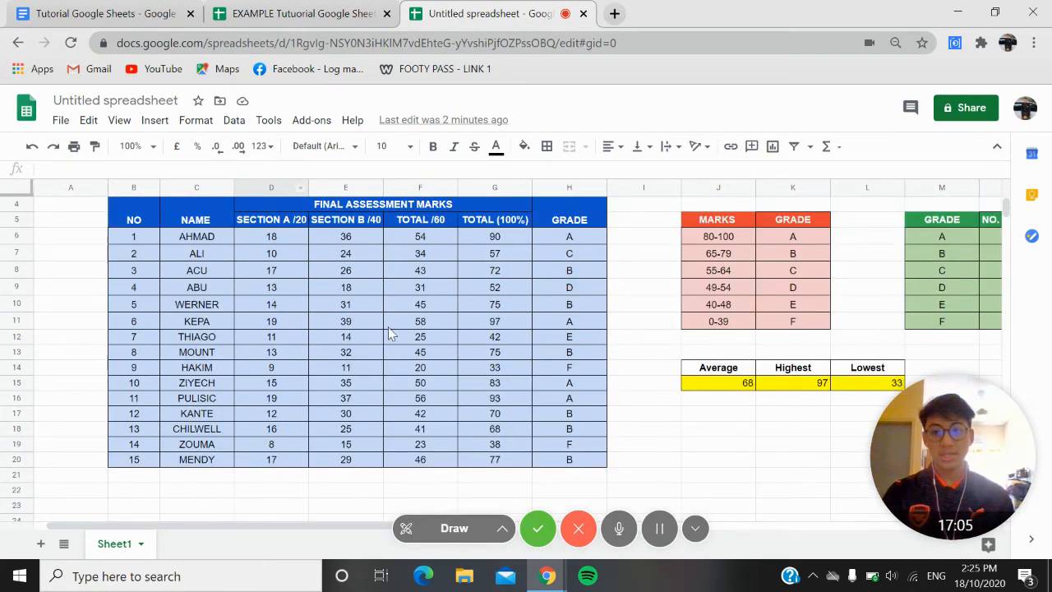
pyautogui.scroll(-3, 391, 327)
pyautogui.scroll(-1, 576, 374)
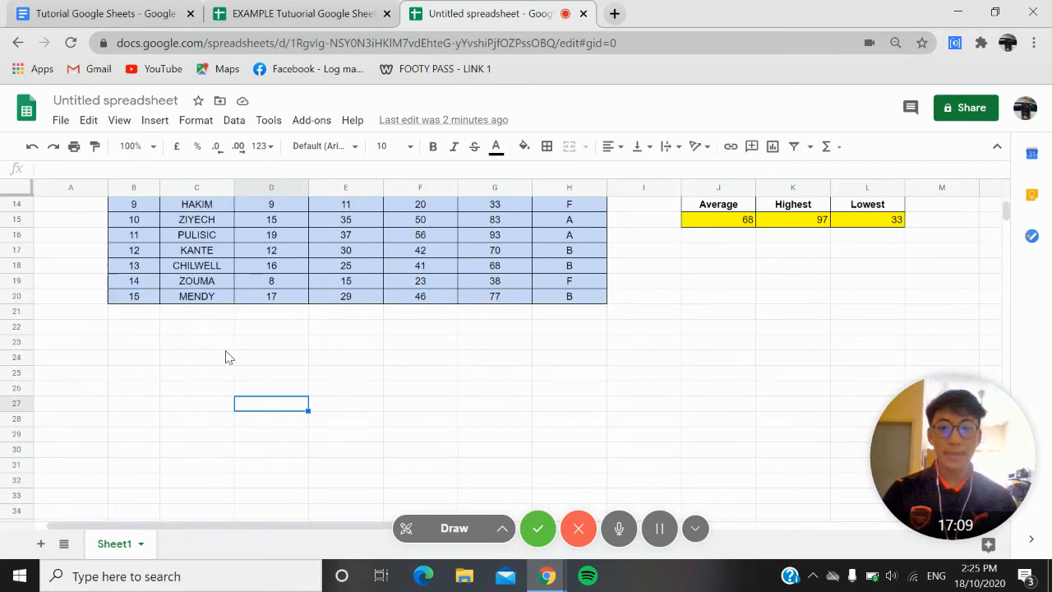
pyautogui.scroll(4, 228, 357)
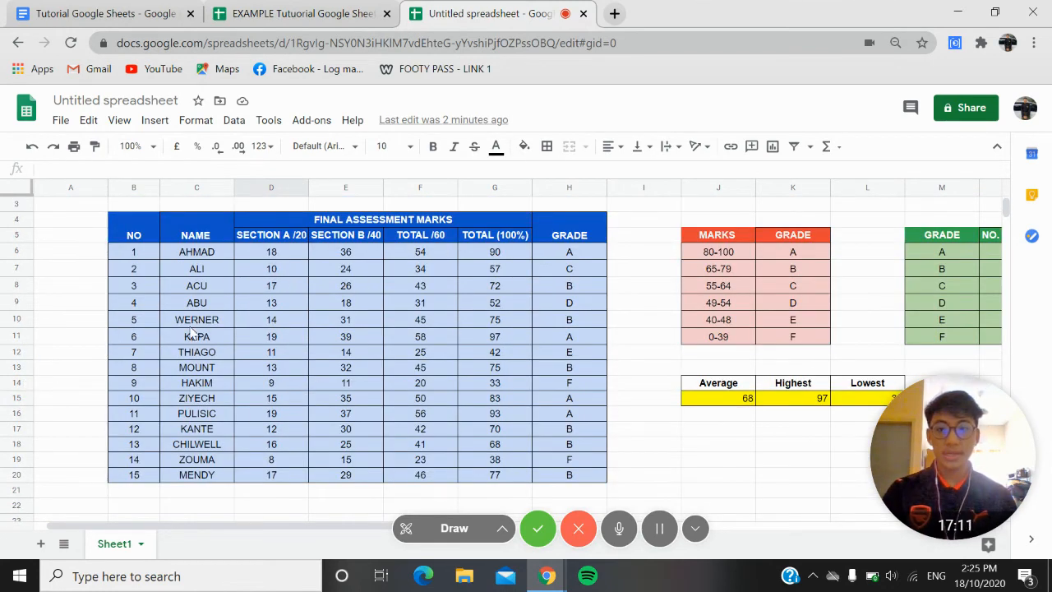
pyautogui.scroll(-2, 207, 278)
pyautogui.scroll(2, 310, 288)
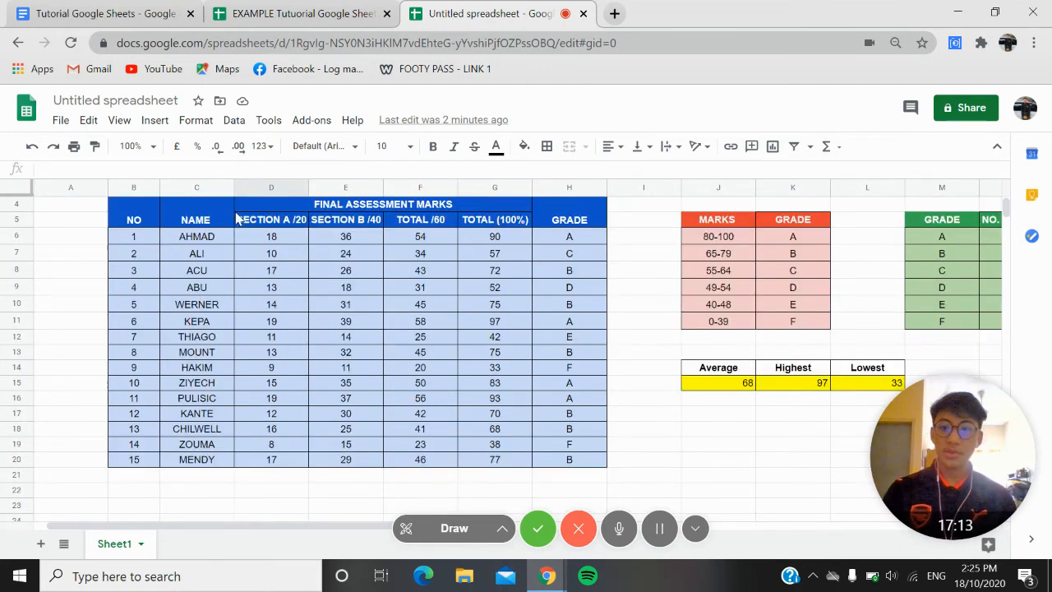
# Insert a column chart from the NAME and TOTAL (100%) columns of the marks table, range C4:C20,G4:G20.
pyautogui.click(198, 217)
pyautogui.moveTo(194, 271); pyautogui.dragTo(204, 462)
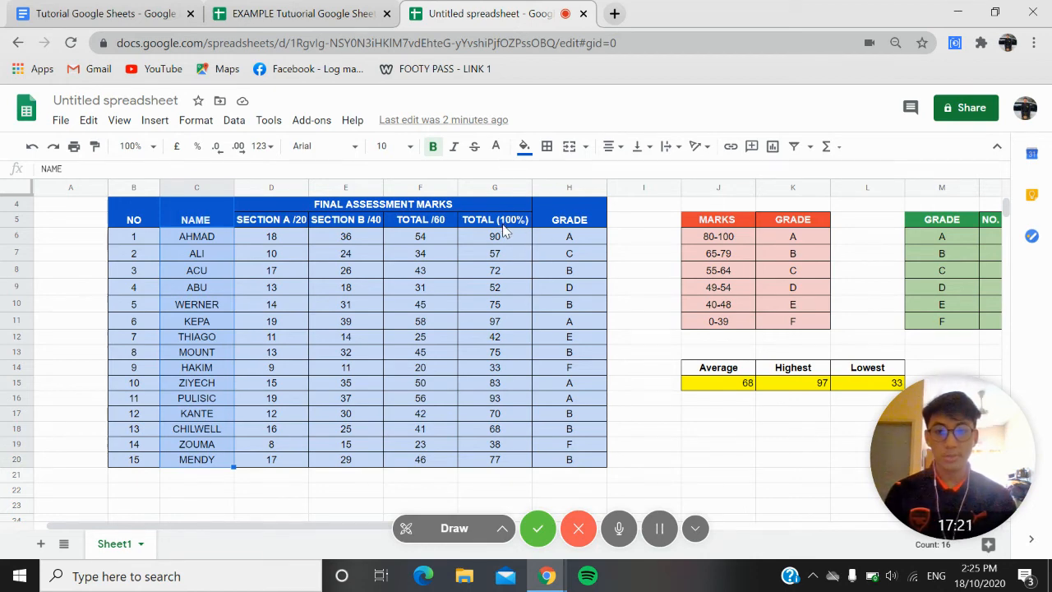
pyautogui.moveTo(501, 221); pyautogui.dragTo(511, 463)
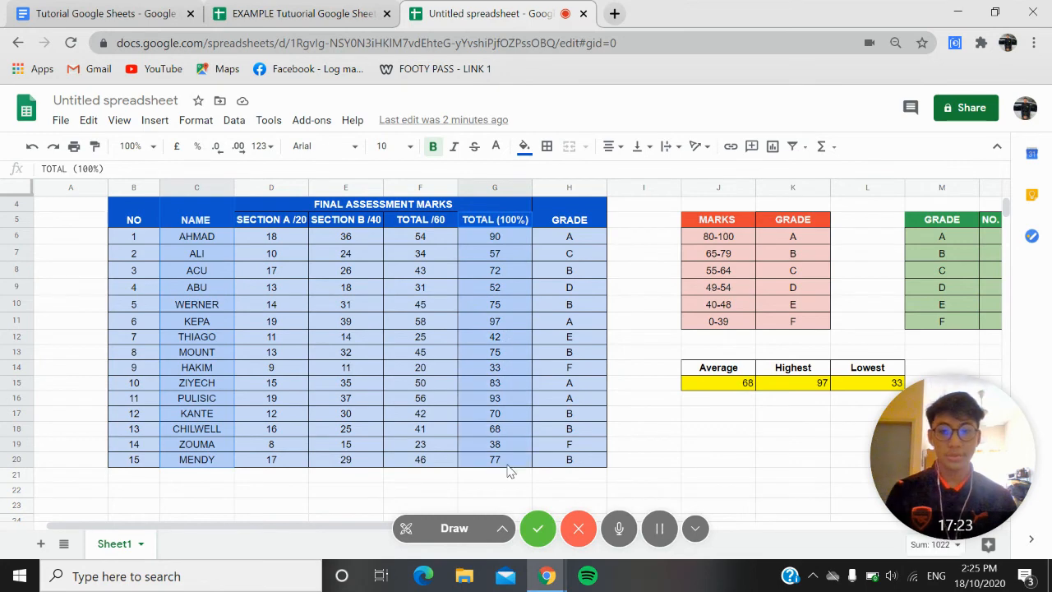
pyautogui.click(155, 120)
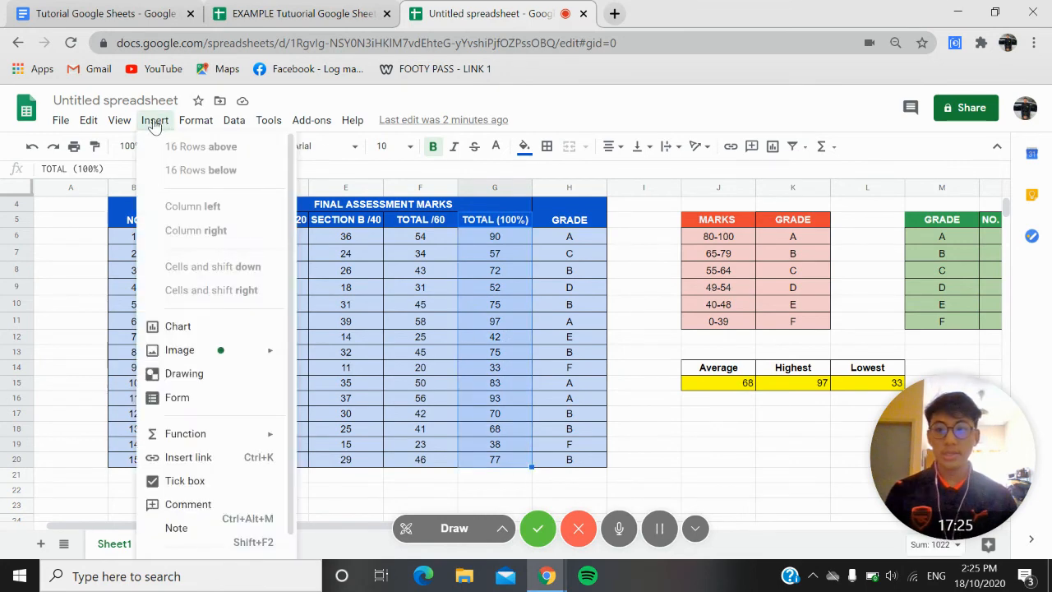
pyautogui.click(207, 333)
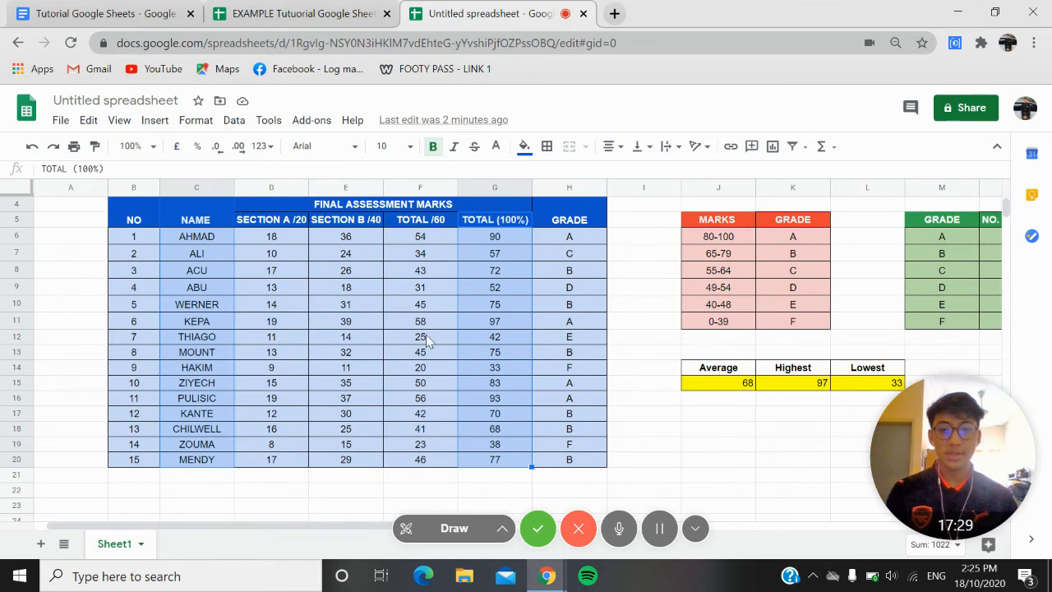
# Move the TOTAL (100%) vs NAME chart below the marks table, with its upper edge at about row 22.
pyautogui.scroll(-1, 552, 290)
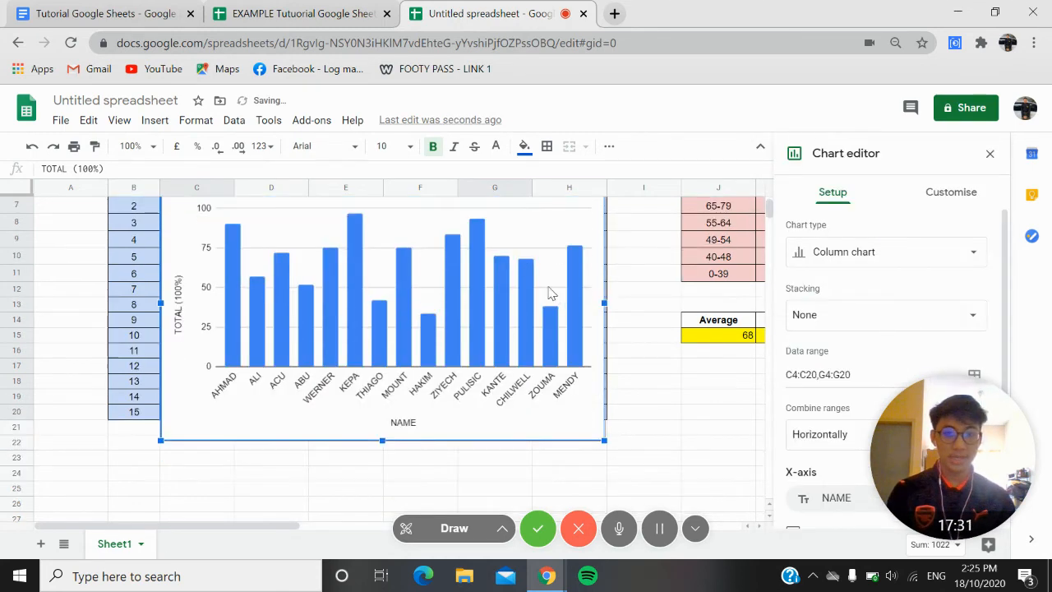
pyautogui.scroll(2, 551, 290)
pyautogui.moveTo(526, 277); pyautogui.dragTo(451, 530)
pyautogui.scroll(-3, 538, 308)
pyautogui.scroll(3, 575, 329)
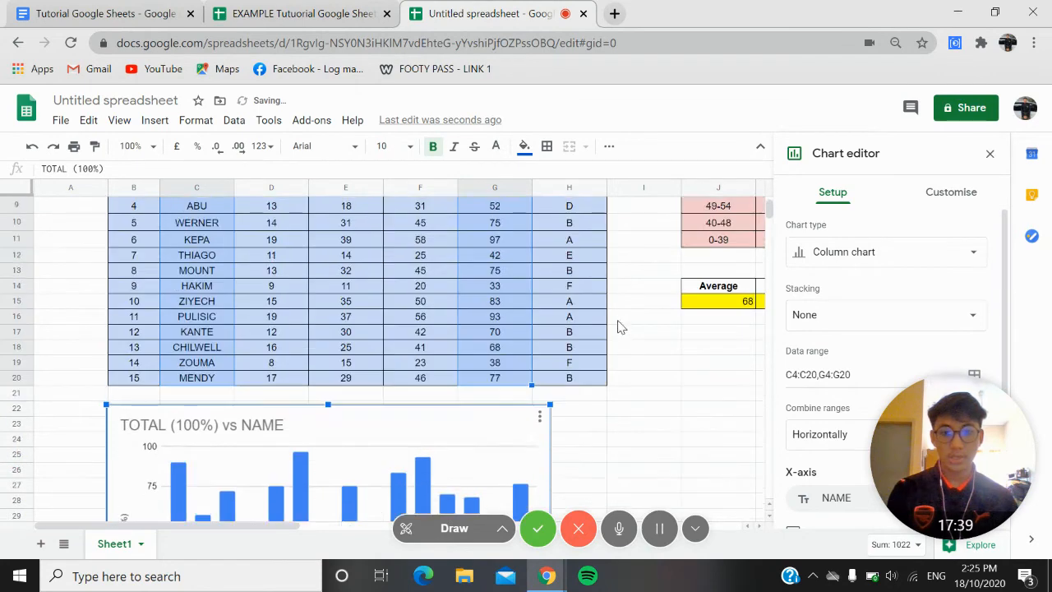
pyautogui.scroll(2, 345, 316)
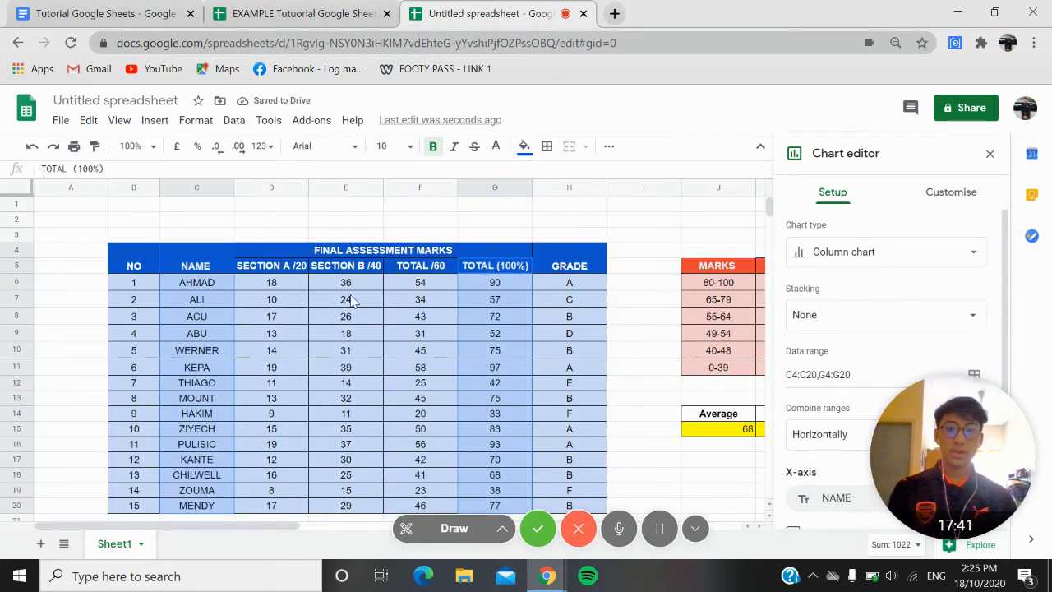
pyautogui.scroll(-5, 391, 387)
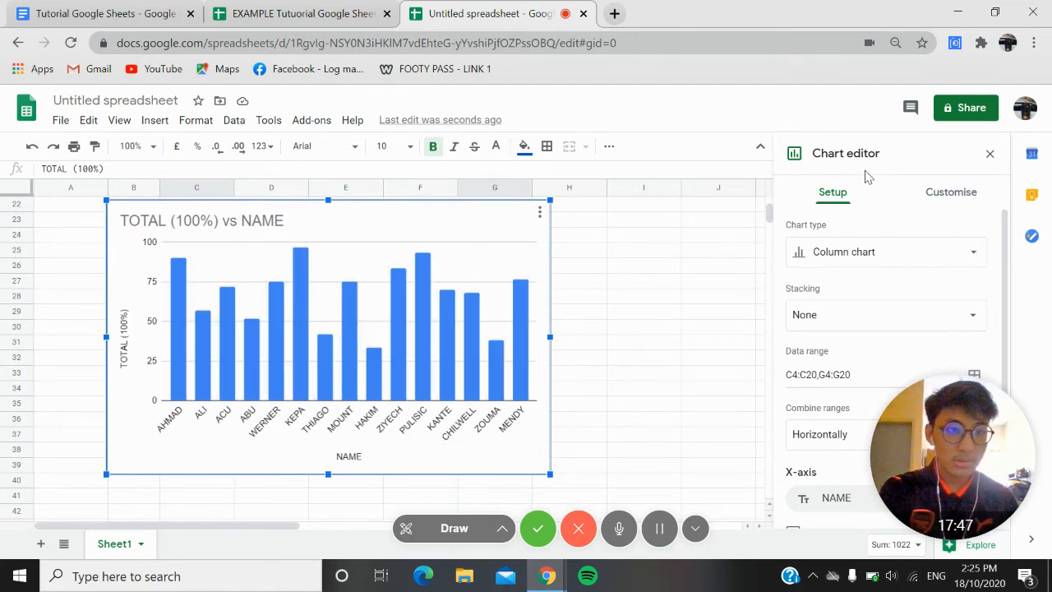
# Examine the chart's setup options, including the combined ranges, X-axis, series and header settings.
pyautogui.moveTo(950, 421); pyautogui.dragTo(661, 172)
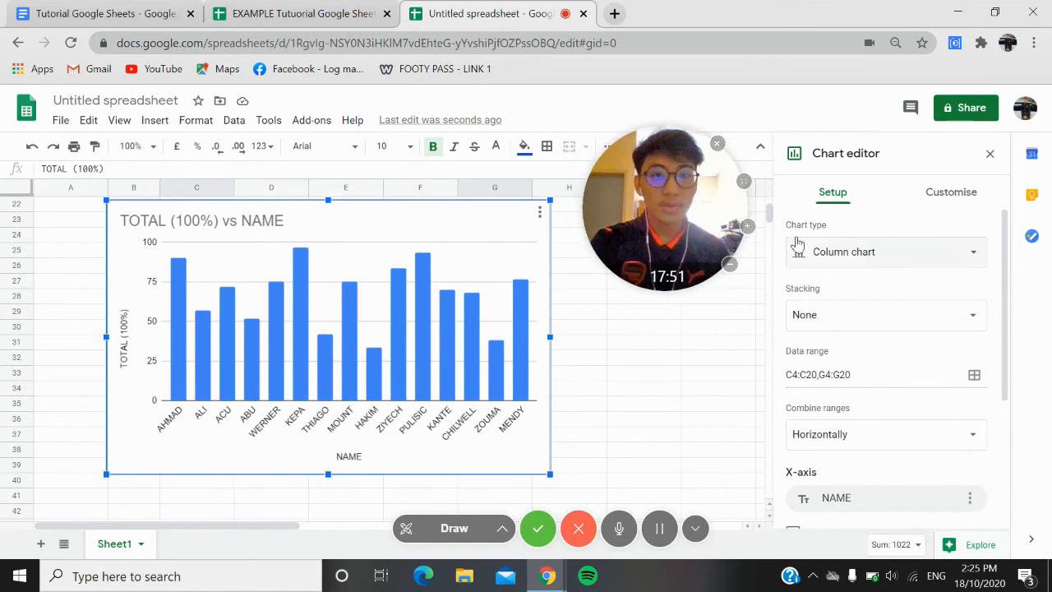
pyautogui.scroll(-2, 856, 283)
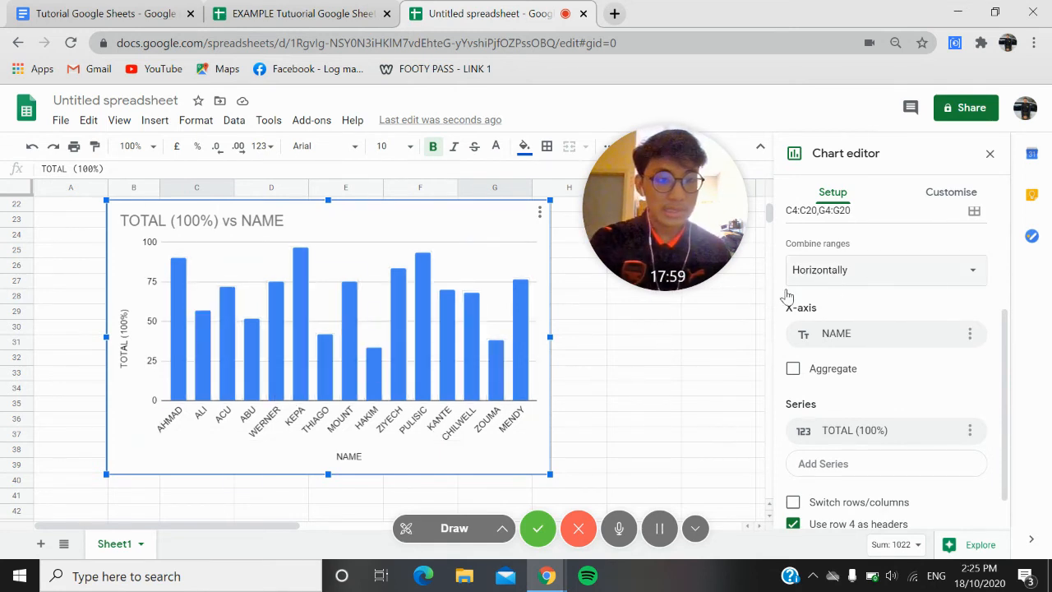
pyautogui.scroll(-1, 846, 297)
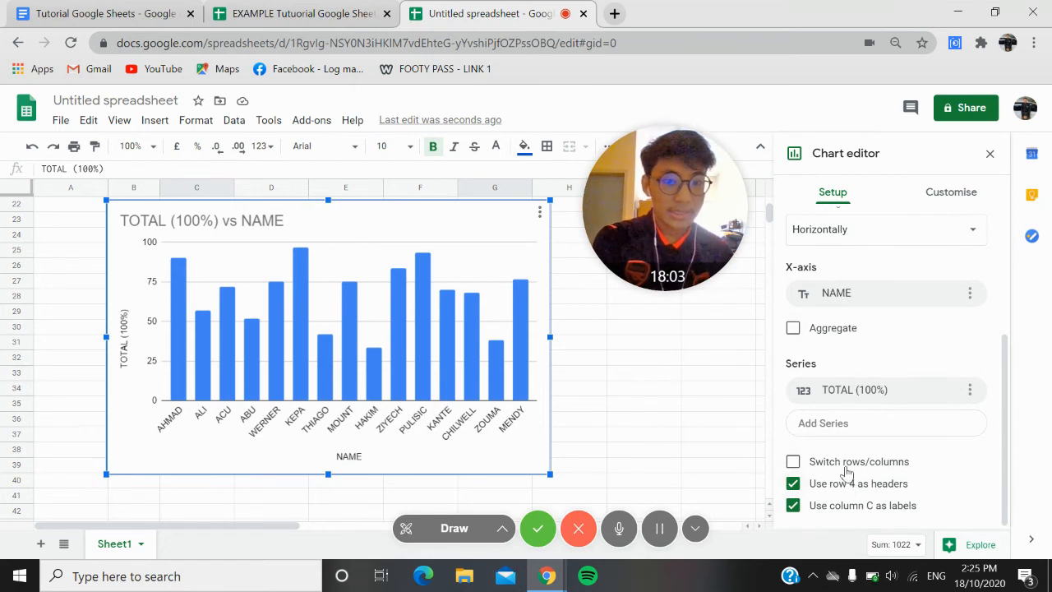
# Give the column chart the 3D style, trying the Maximise option and switching it off again.
pyautogui.scroll(3, 859, 343)
pyautogui.click(936, 201)
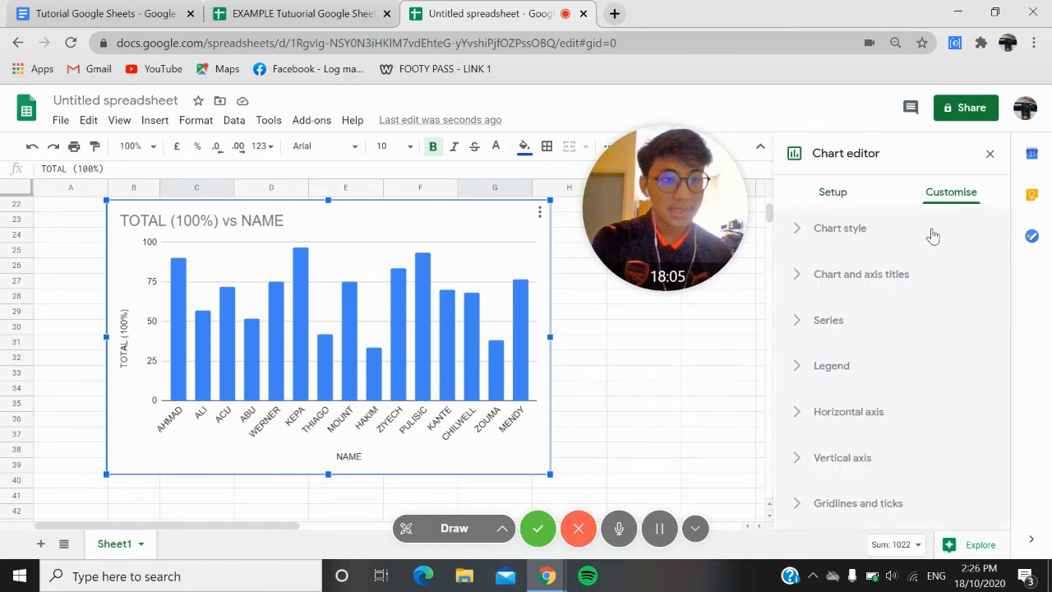
pyautogui.scroll(1, 695, 435)
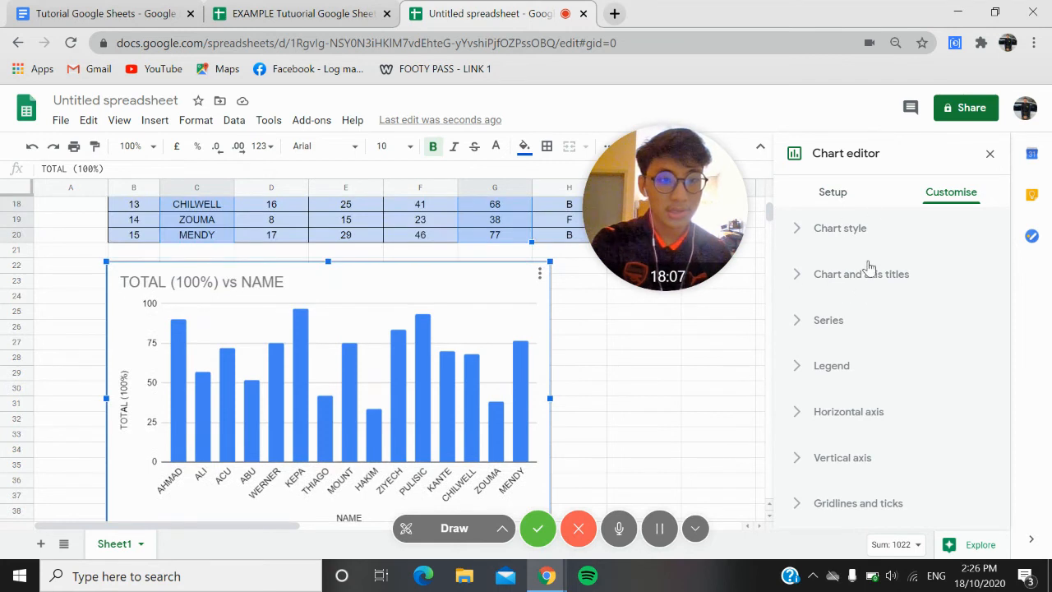
pyautogui.click(873, 229)
pyautogui.scroll(-1, 875, 312)
pyautogui.scroll(1, 855, 317)
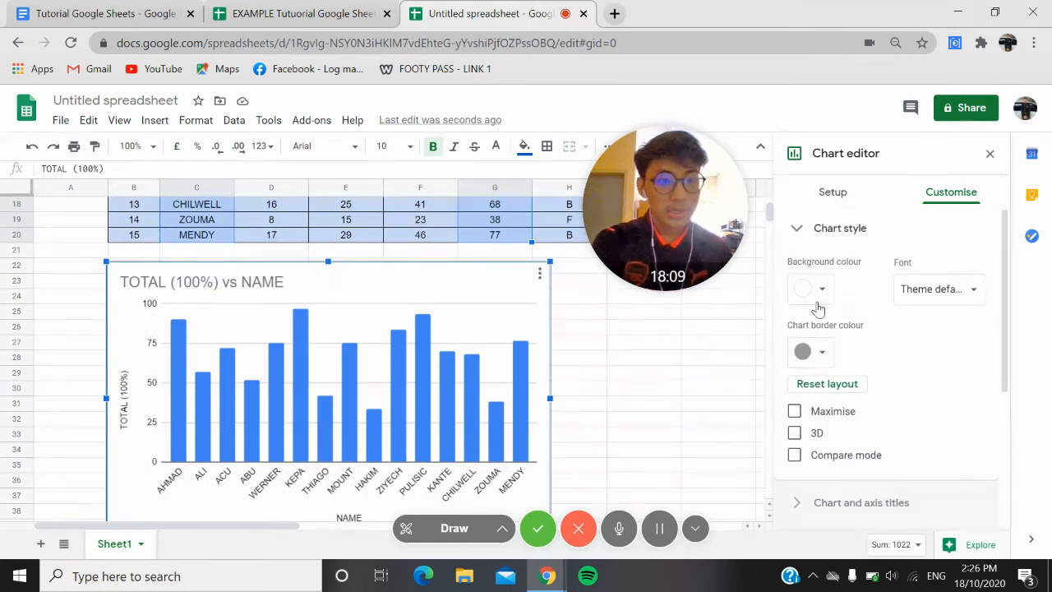
pyautogui.click(819, 434)
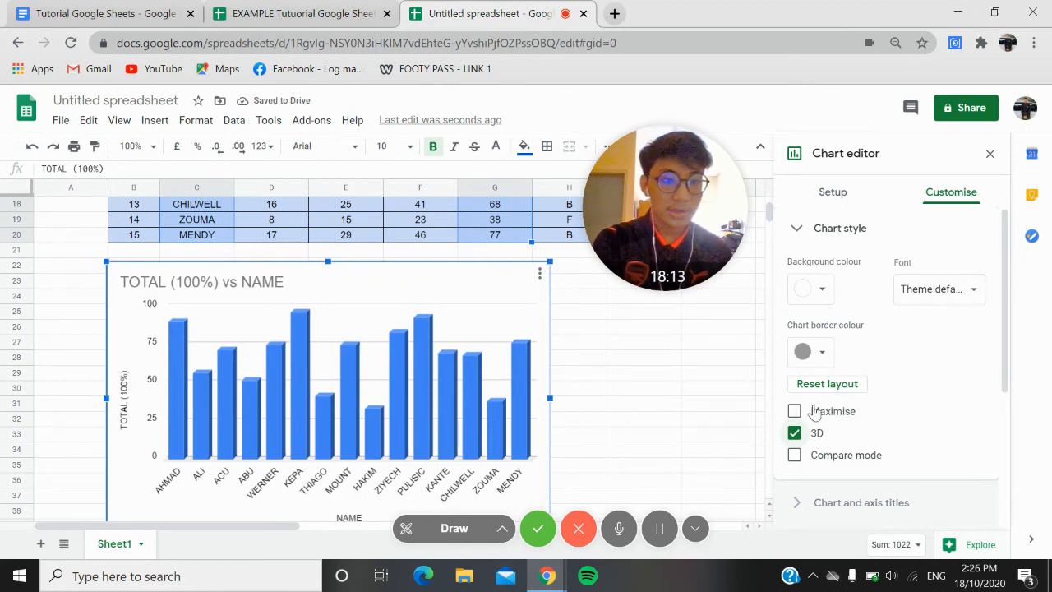
pyautogui.click(812, 415)
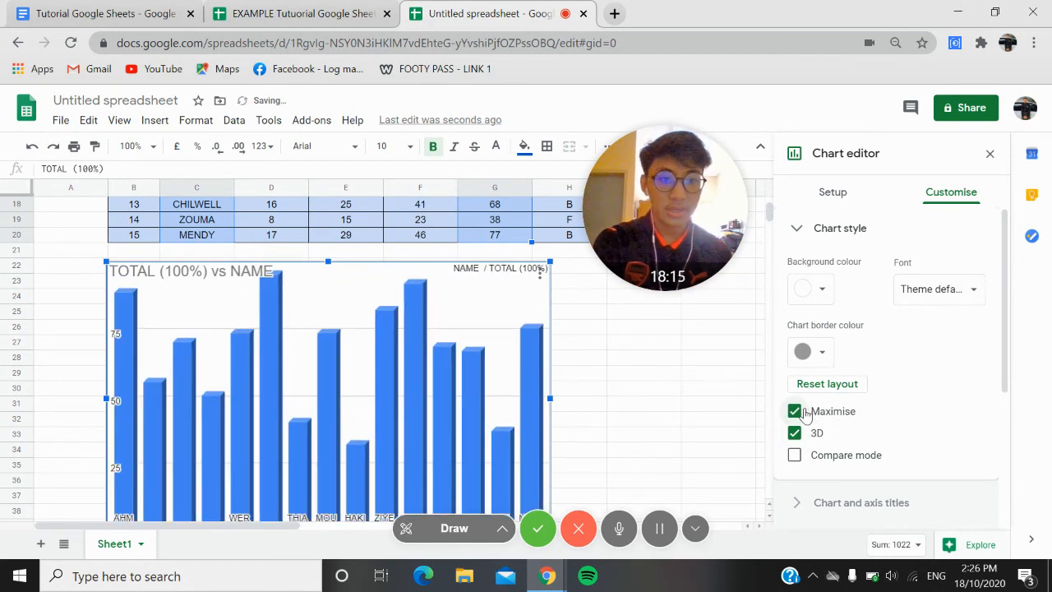
pyautogui.click(796, 411)
# Change the chart title to FINAL ASSESSMENT MARKS.
pyautogui.scroll(-2, 894, 424)
pyautogui.click(862, 340)
pyautogui.scroll(-1, 856, 411)
pyautogui.moveTo(915, 302); pyautogui.dragTo(789, 317)
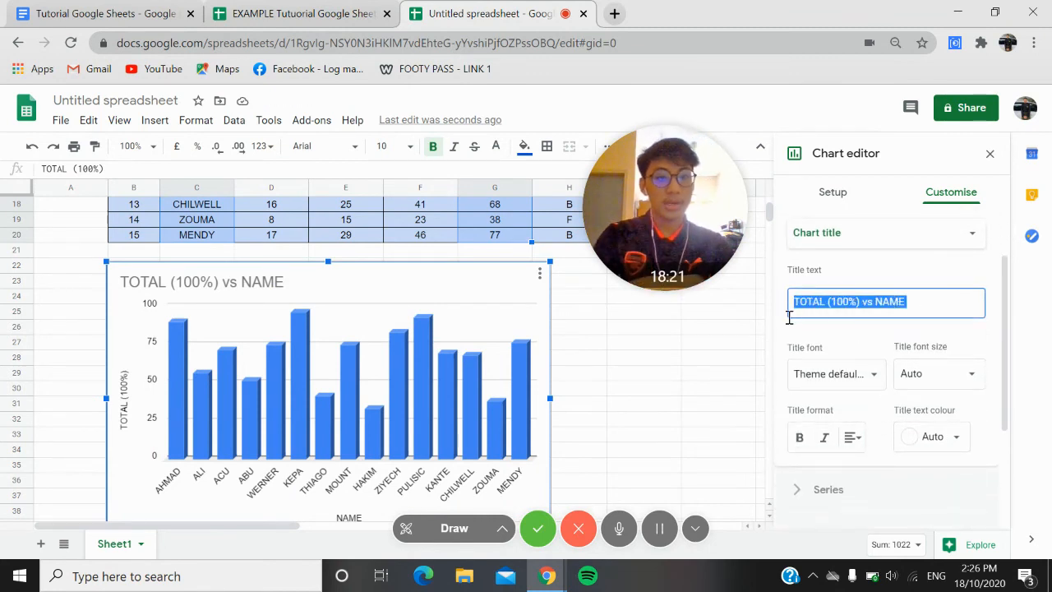
pyautogui.press('BackSpace')
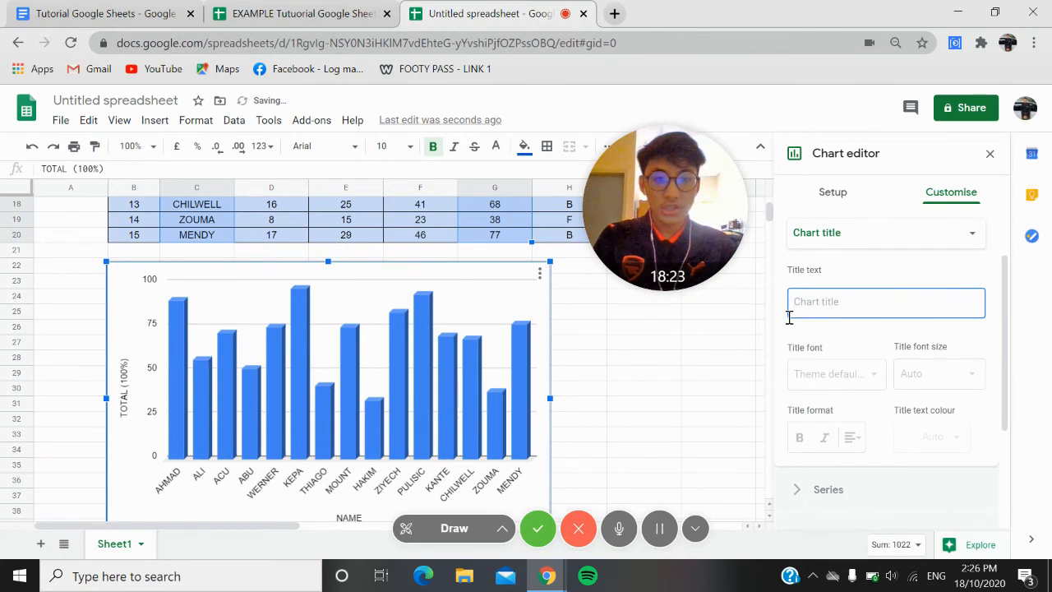
pyautogui.write('F')
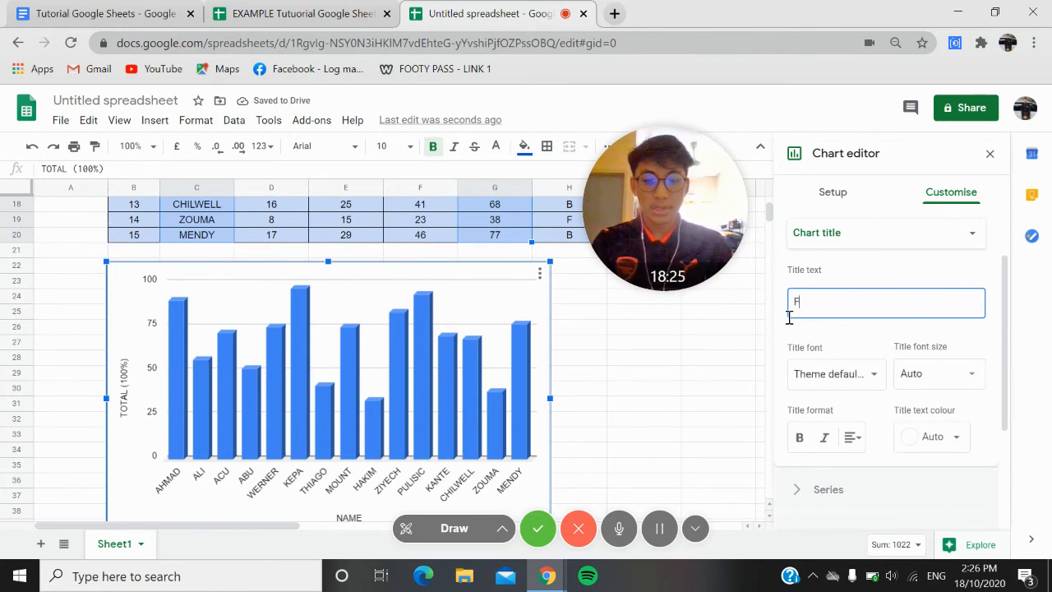
pyautogui.write('INAL ASSESSMENT MARKS')
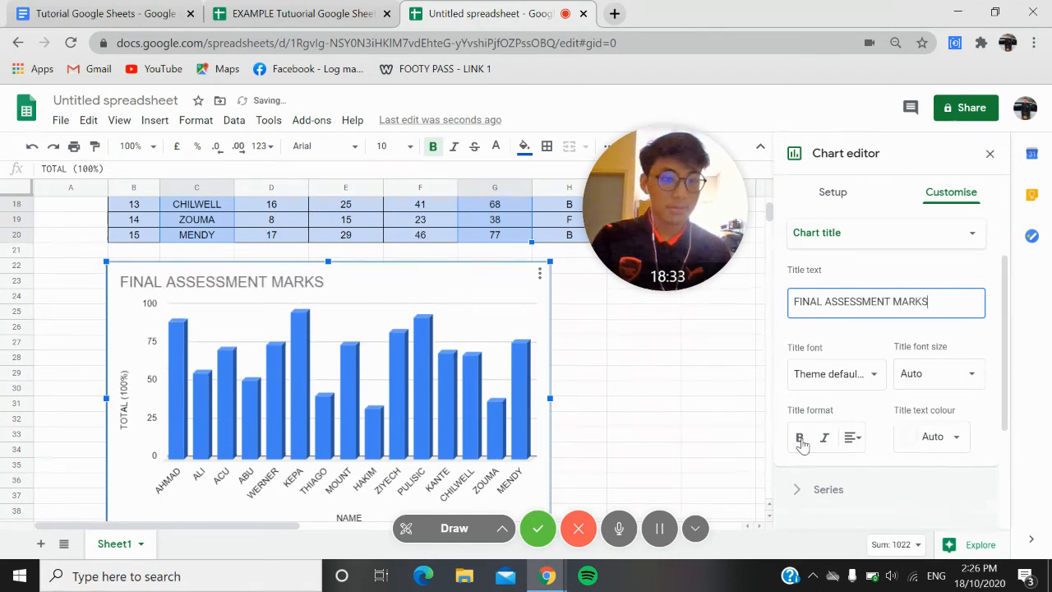
# Make the chart title bold and centre it.
pyautogui.click(800, 439)
pyautogui.click(860, 450)
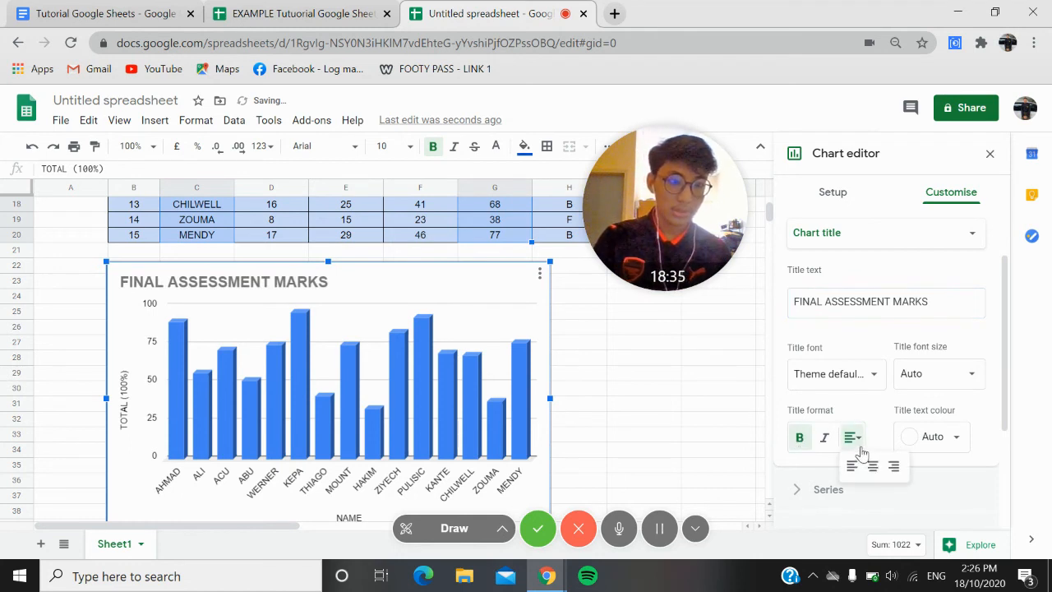
pyautogui.click(874, 470)
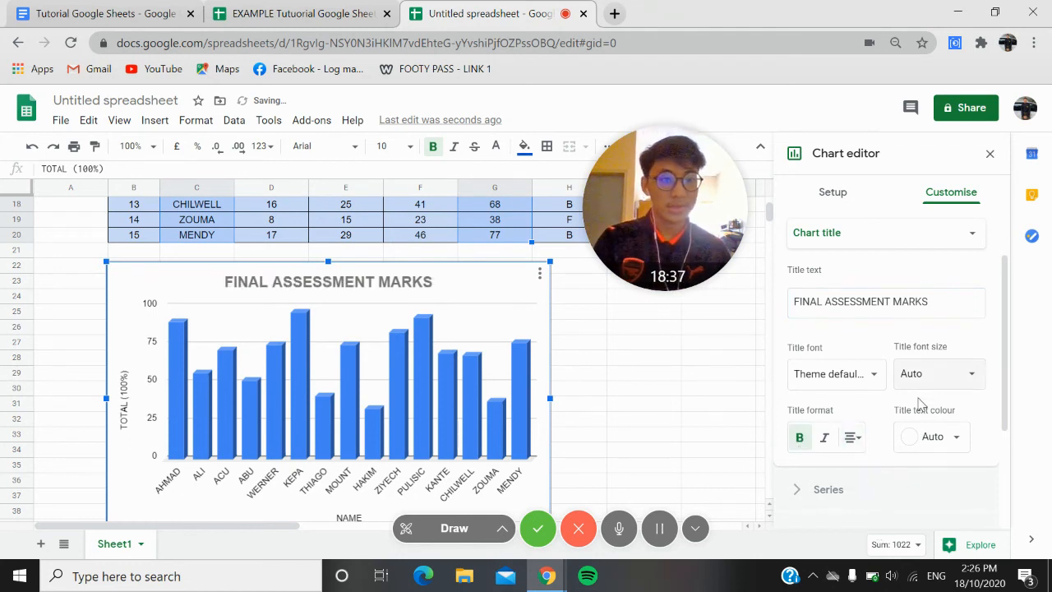
# Recolour the chart's TOTAL (100%) series dark yellow and keep it on the left axis.
pyautogui.scroll(-1, 854, 394)
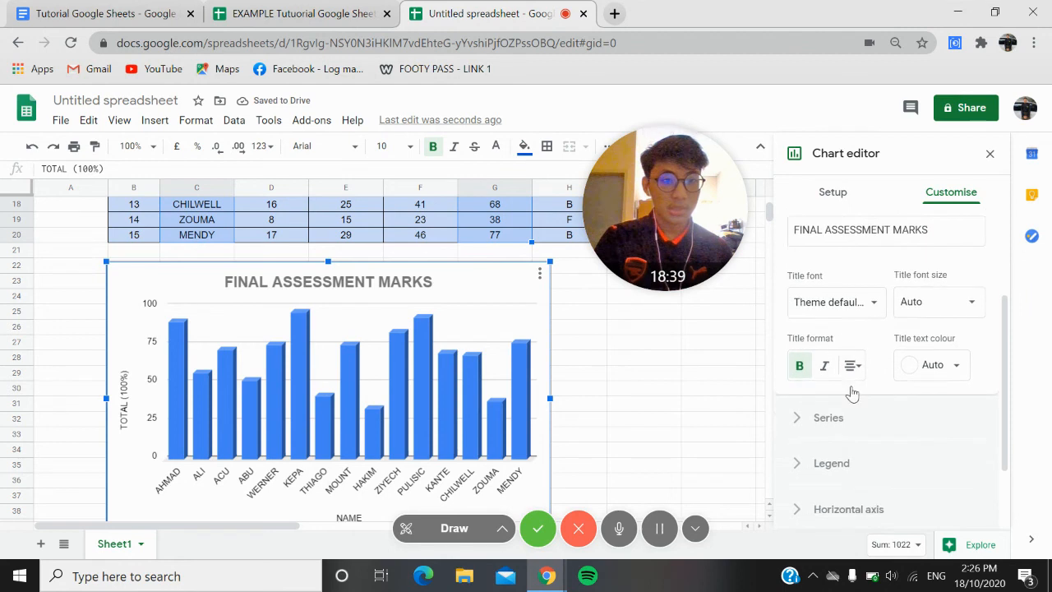
pyautogui.click(870, 417)
pyautogui.scroll(-2, 876, 415)
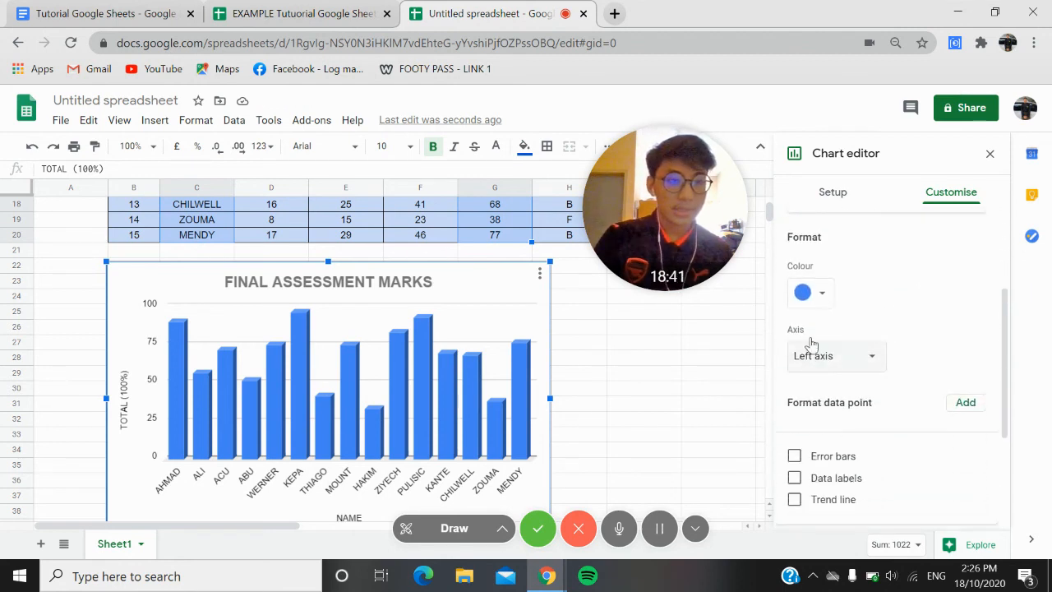
pyautogui.click(819, 296)
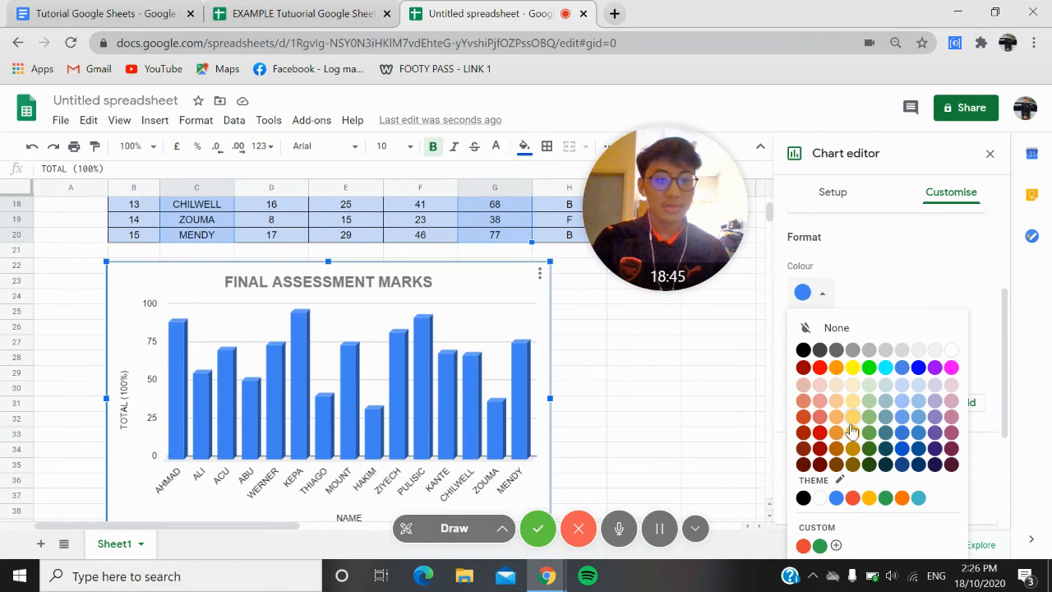
pyautogui.click(853, 429)
pyautogui.click(874, 358)
pyautogui.click(906, 315)
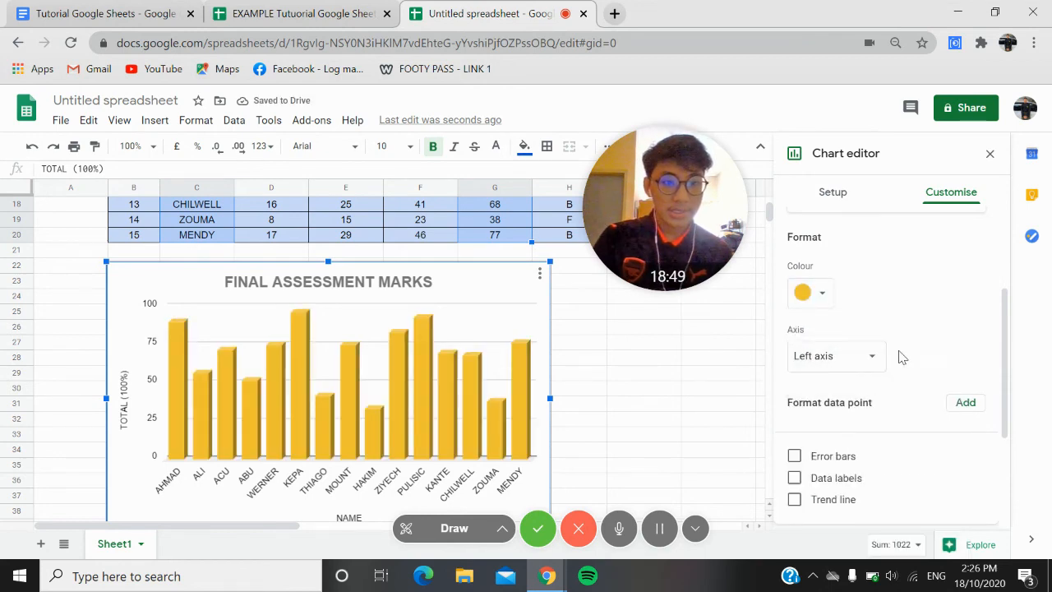
# Try data labels and a linear trend line on the chart's TOTAL (100%) series.
pyautogui.scroll(-1, 895, 350)
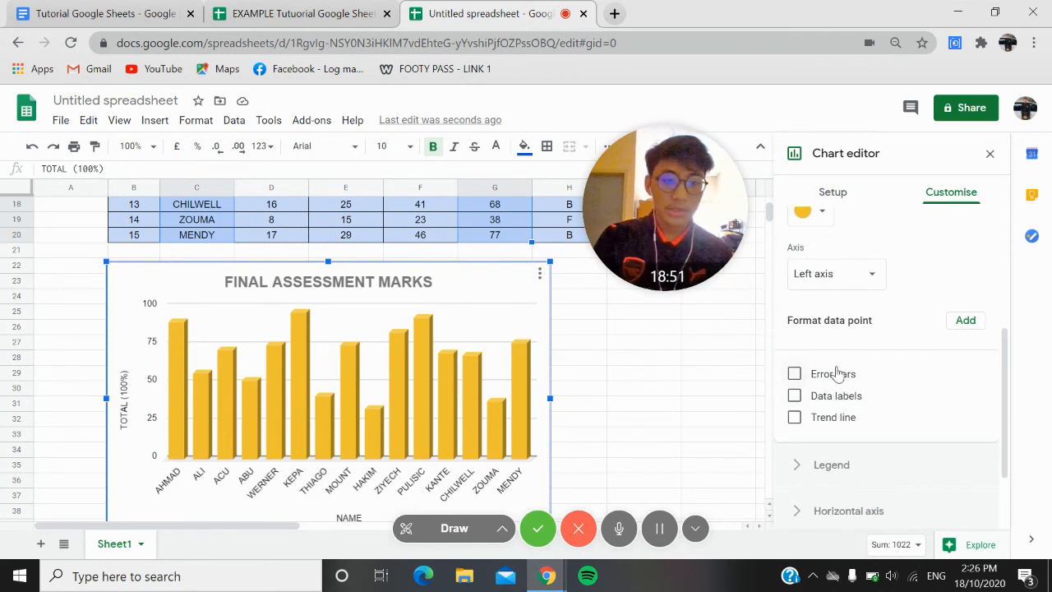
pyautogui.click(836, 397)
pyautogui.click(836, 397)
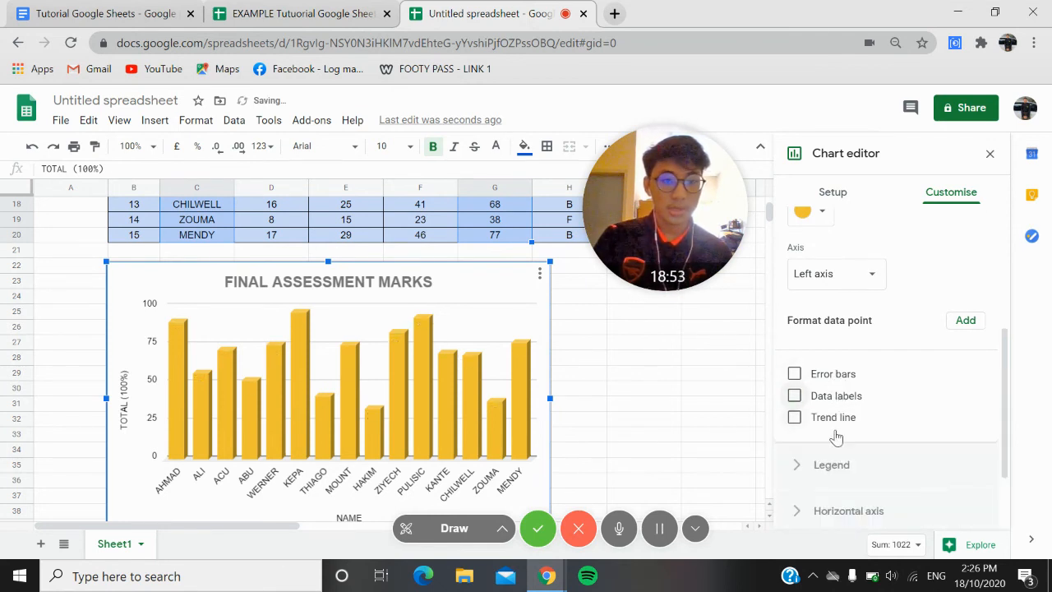
pyautogui.click(838, 424)
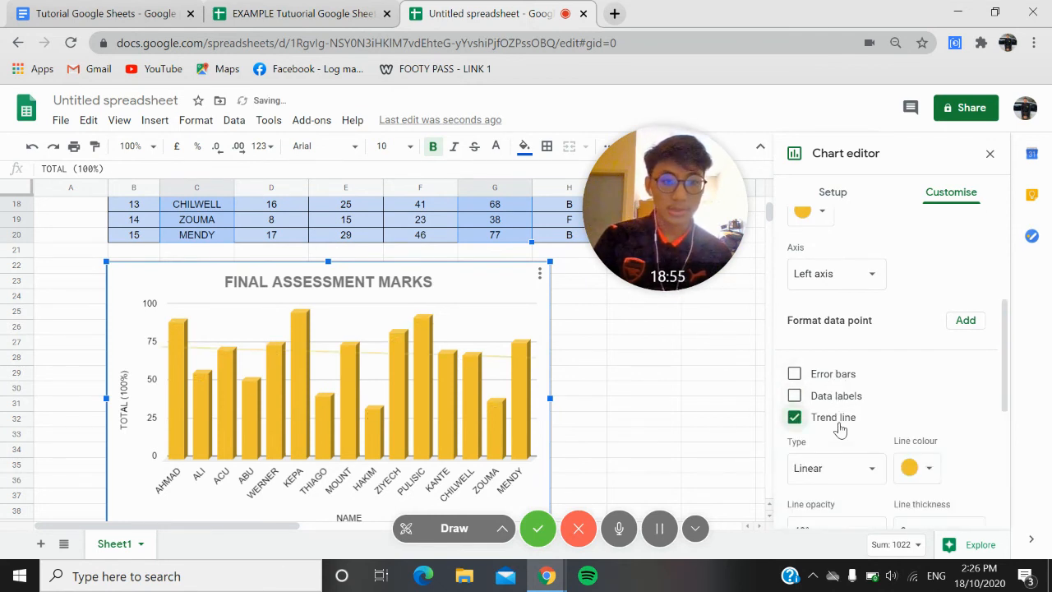
pyautogui.click(838, 424)
# Look over the legend's position, font and format options and make the horizontal axis labels bold.
pyautogui.scroll(-2, 911, 395)
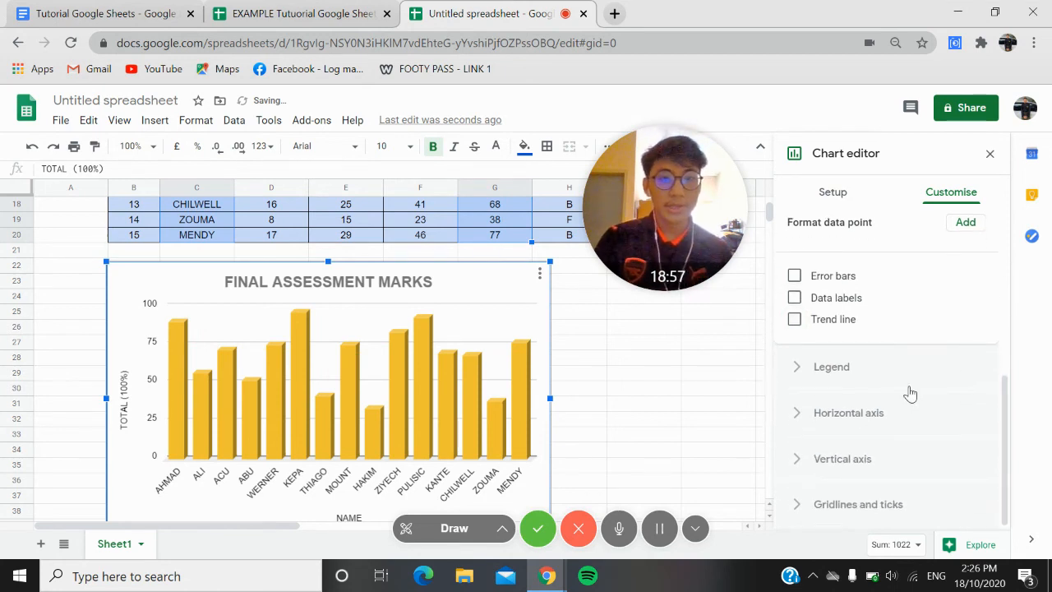
pyautogui.click(832, 366)
pyautogui.scroll(-2, 827, 386)
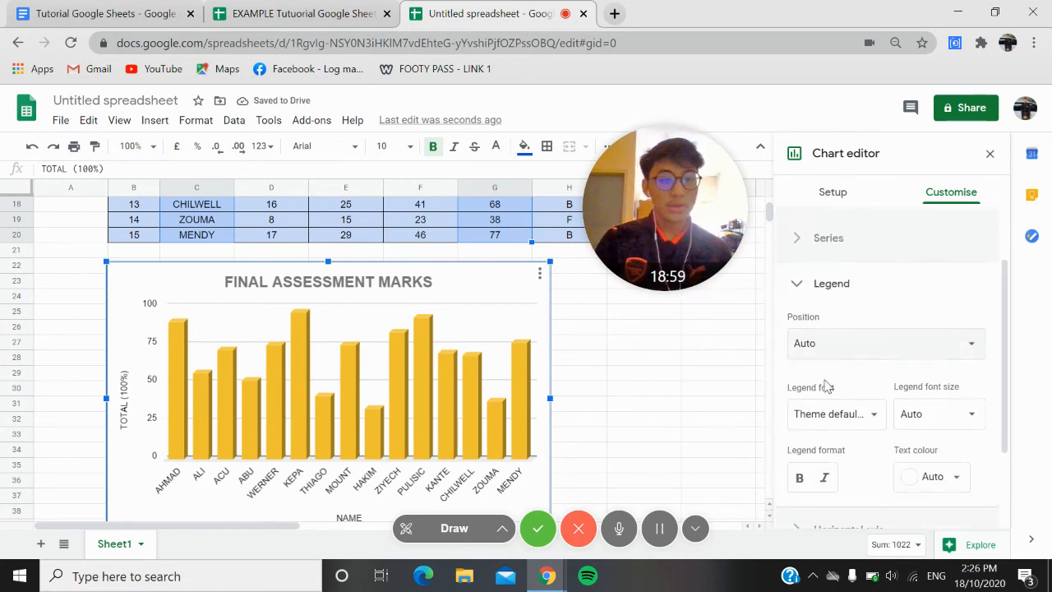
pyautogui.scroll(1, 847, 386)
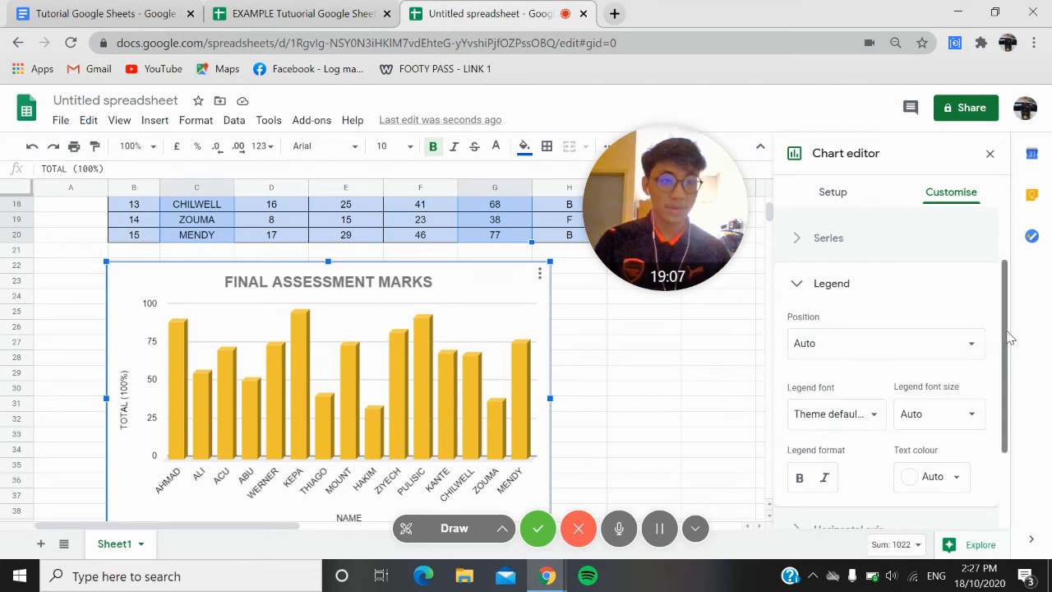
pyautogui.moveTo(1006, 329); pyautogui.dragTo(1010, 345)
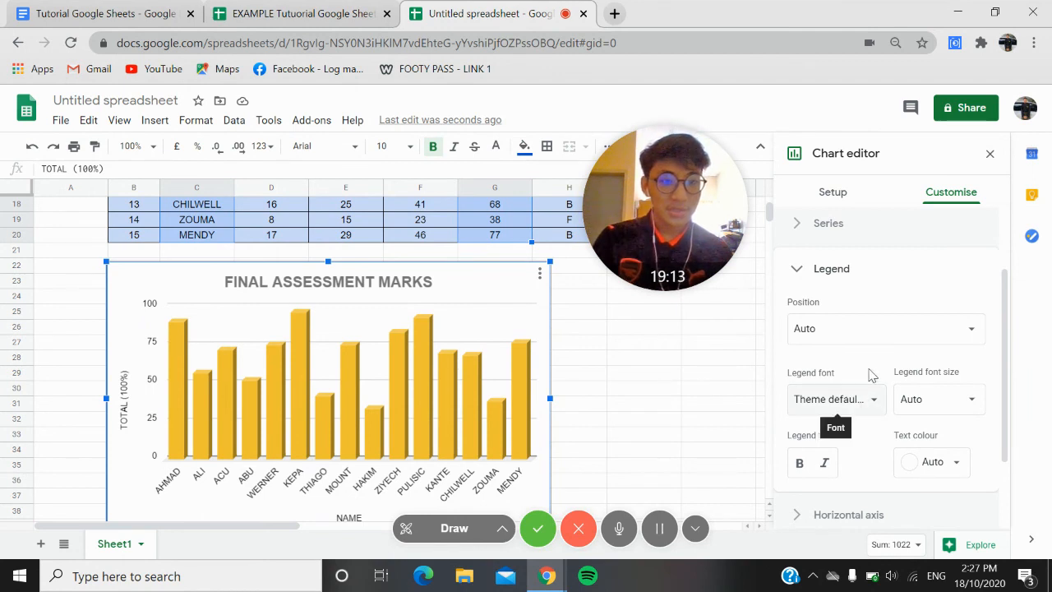
pyautogui.scroll(-1, 862, 410)
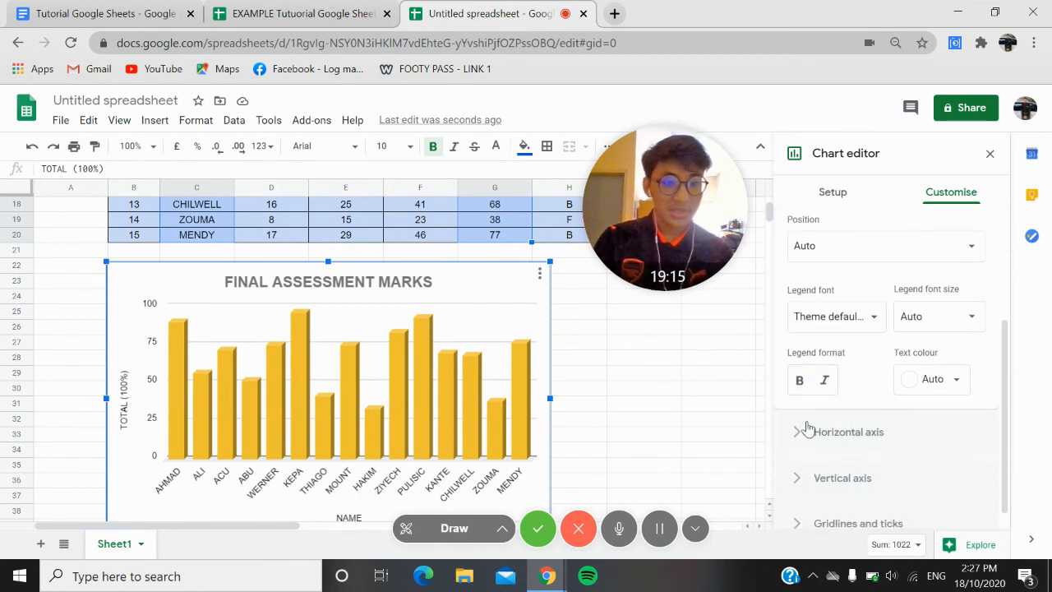
pyautogui.click(866, 428)
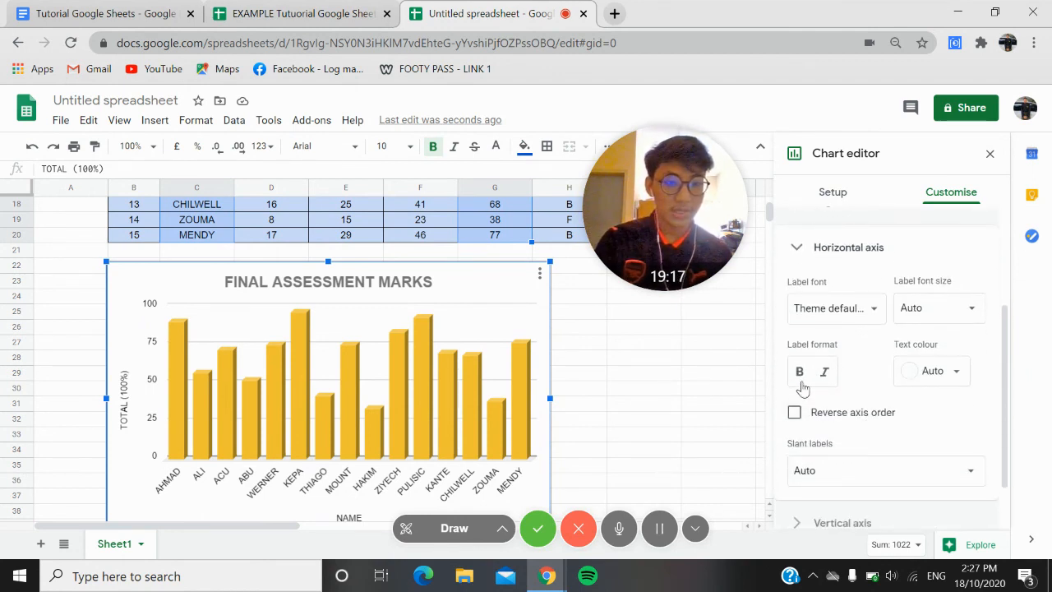
pyautogui.click(800, 382)
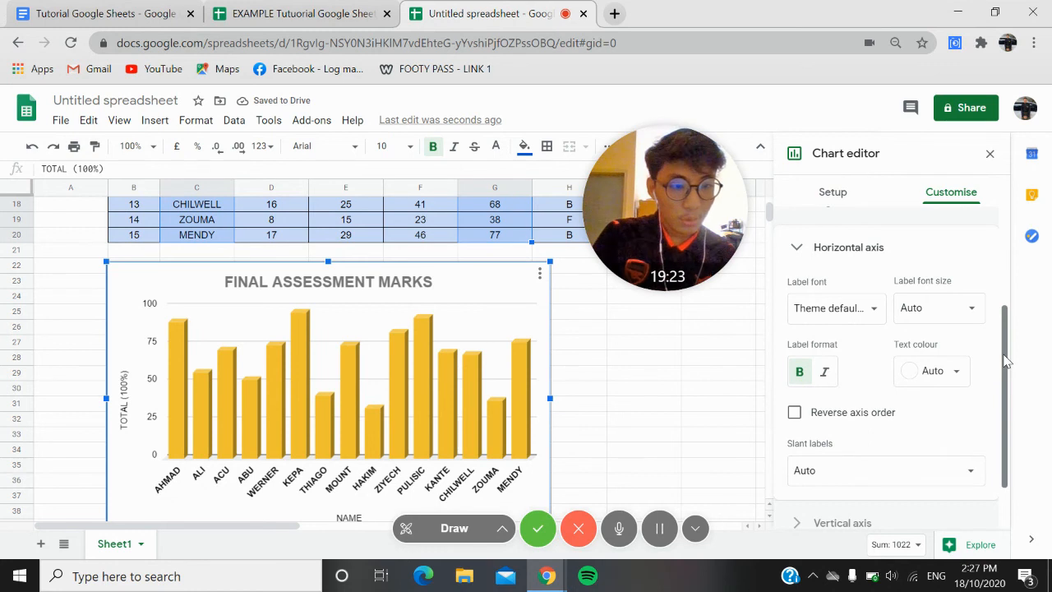
# Make the chart's vertical axis labels bold.
pyautogui.scroll(-1, 953, 443)
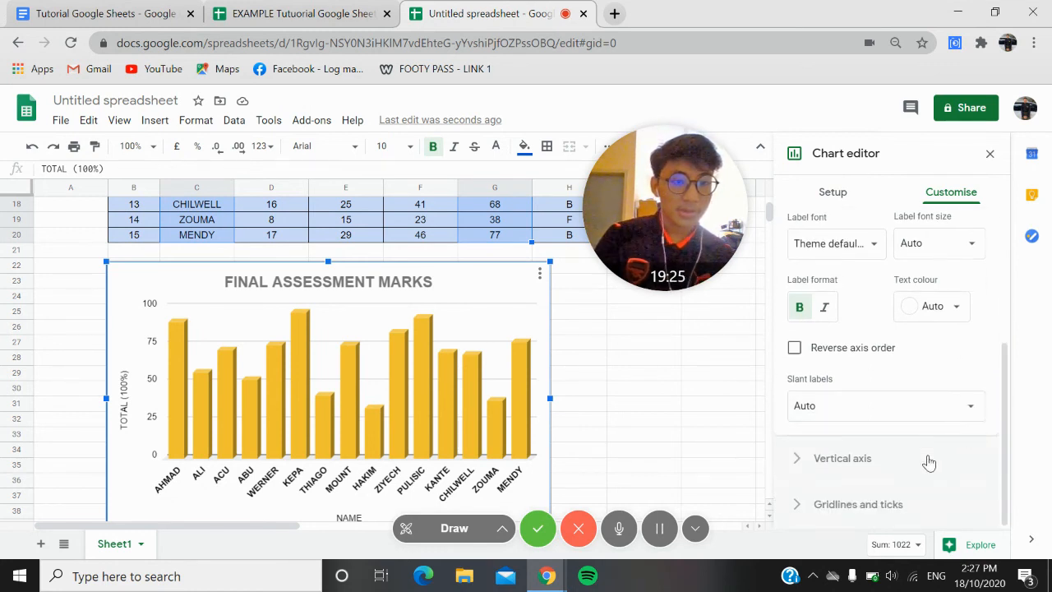
pyautogui.click(928, 463)
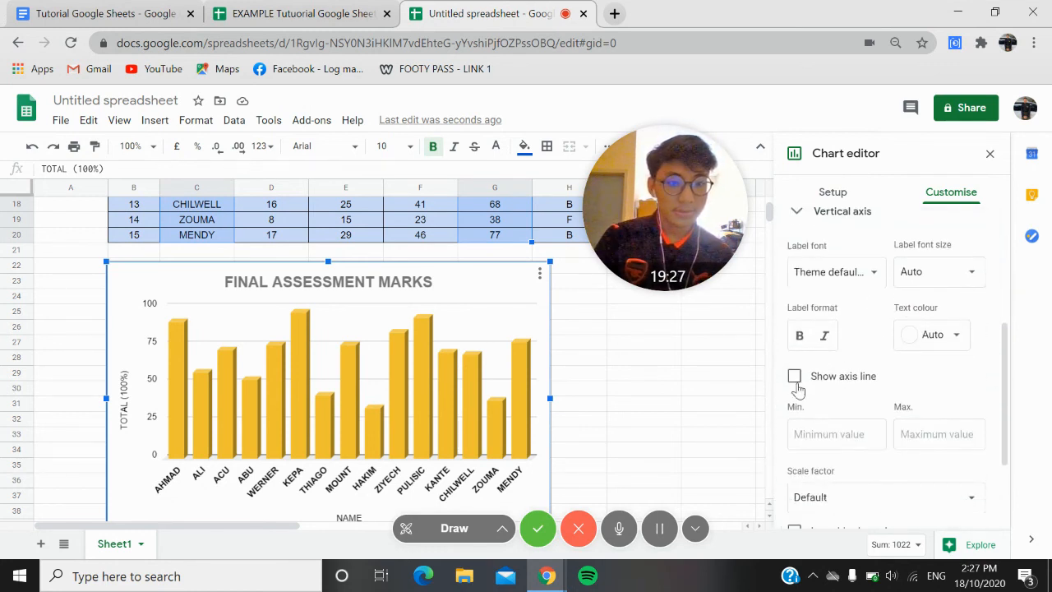
pyautogui.click(799, 335)
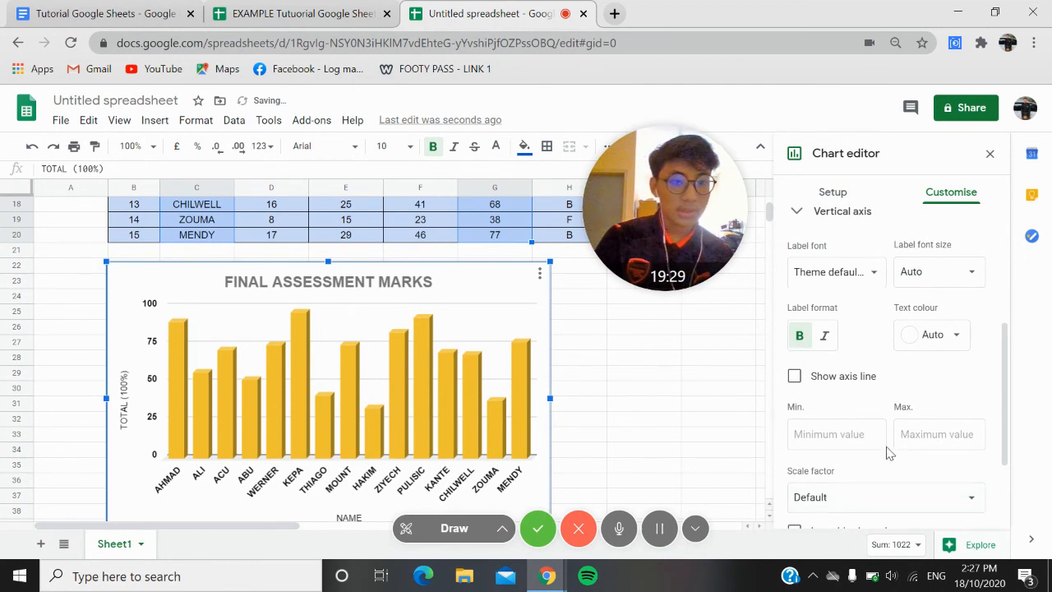
# View the vertical axis scale factor choices and try a logarithmic scale on that axis.
pyautogui.scroll(-1, 904, 386)
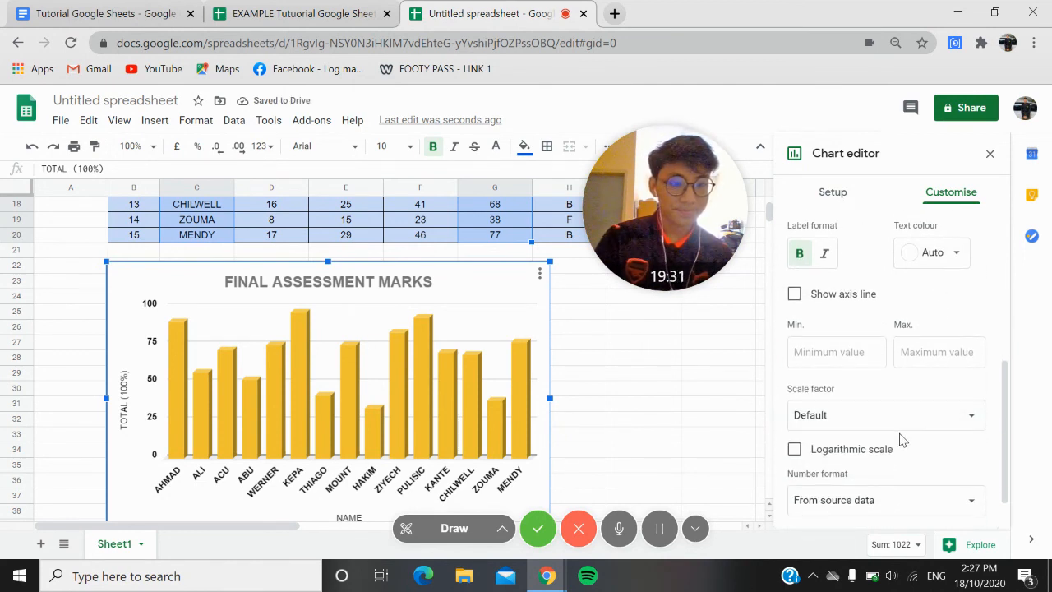
pyautogui.click(906, 415)
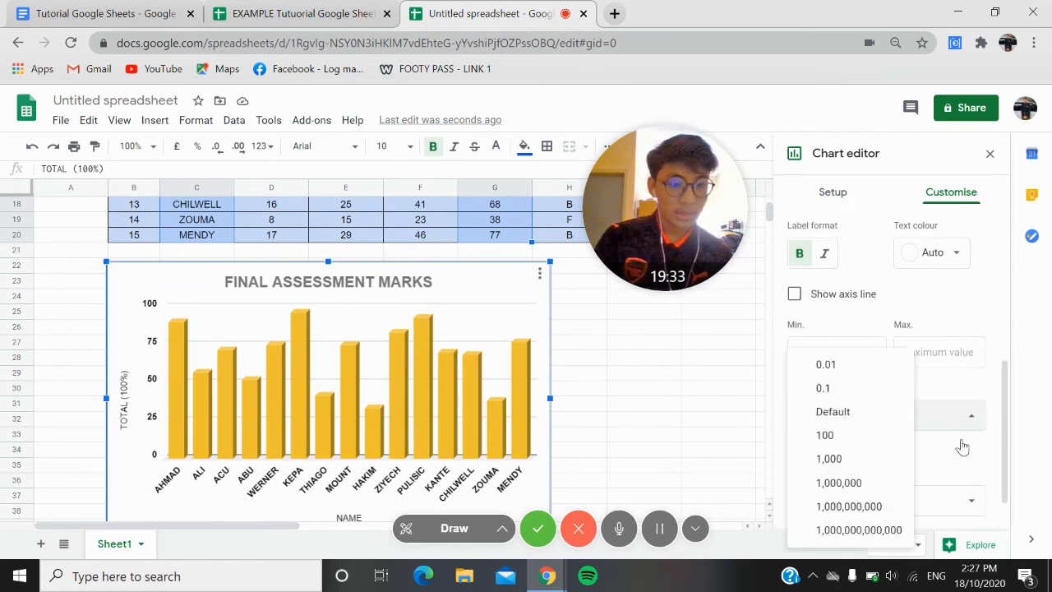
pyautogui.click(963, 442)
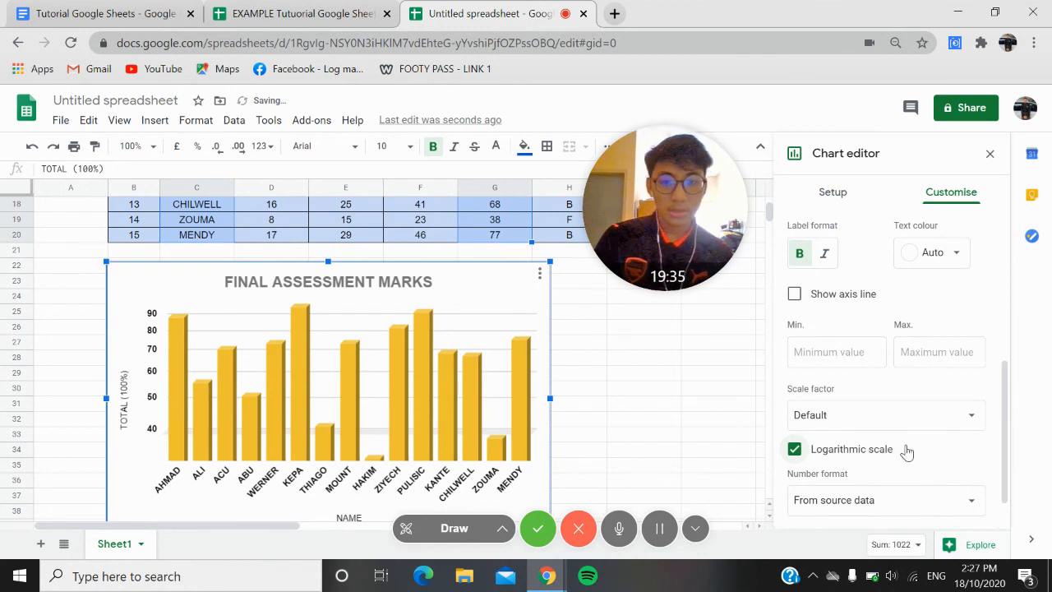
pyautogui.click(906, 450)
# Show the axis line on the chart's vertical axis.
pyautogui.scroll(1, 939, 440)
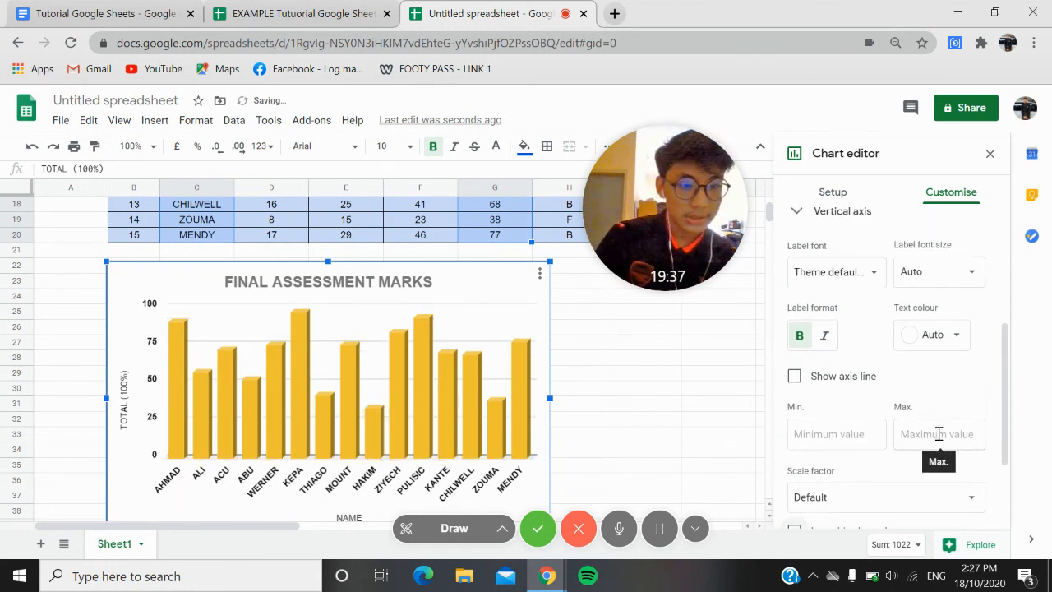
pyautogui.click(816, 385)
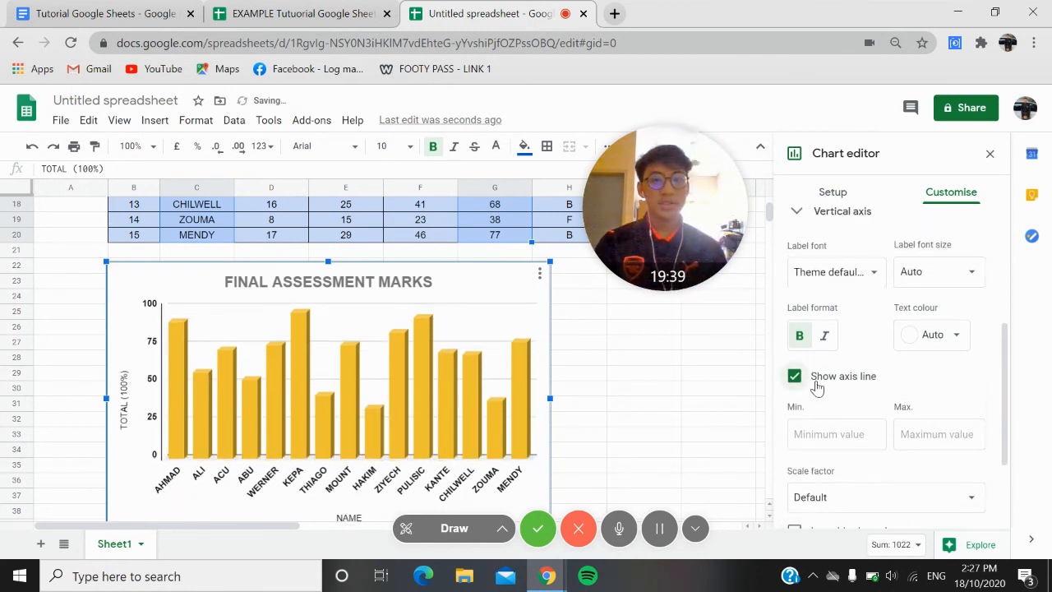
# Try reversing the axis order on the chart's horizontal axis, restore the normal order and look over that axis's other options.
pyautogui.scroll(2, 892, 414)
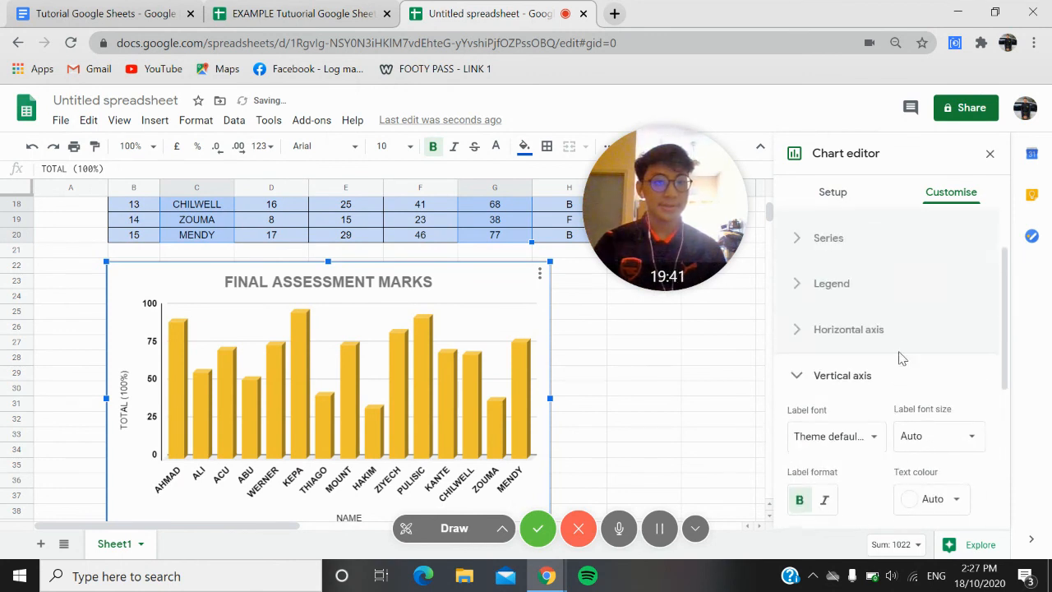
pyautogui.click(901, 359)
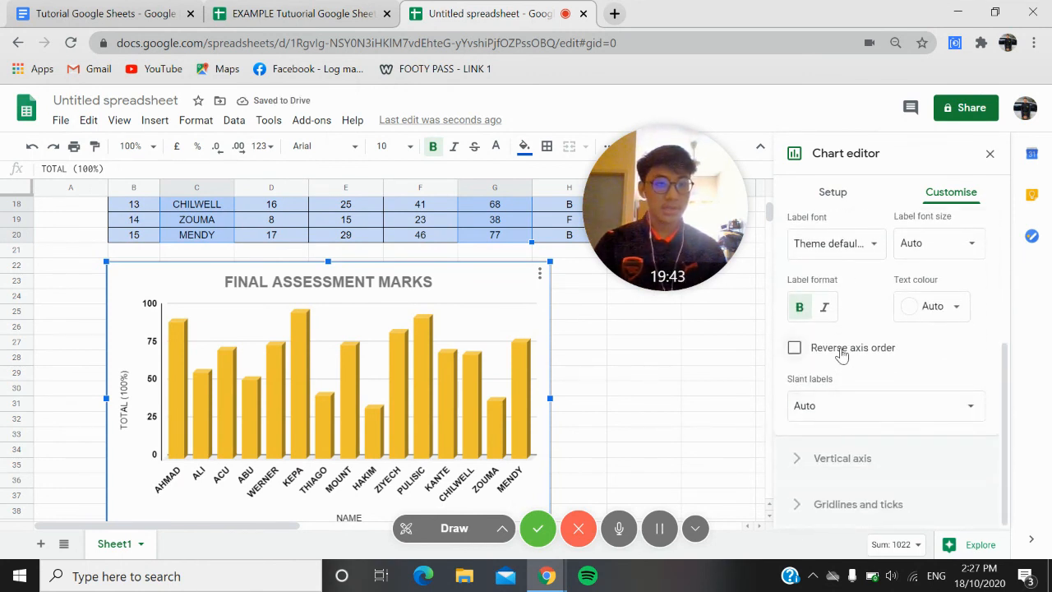
pyautogui.click(841, 354)
pyautogui.click(842, 354)
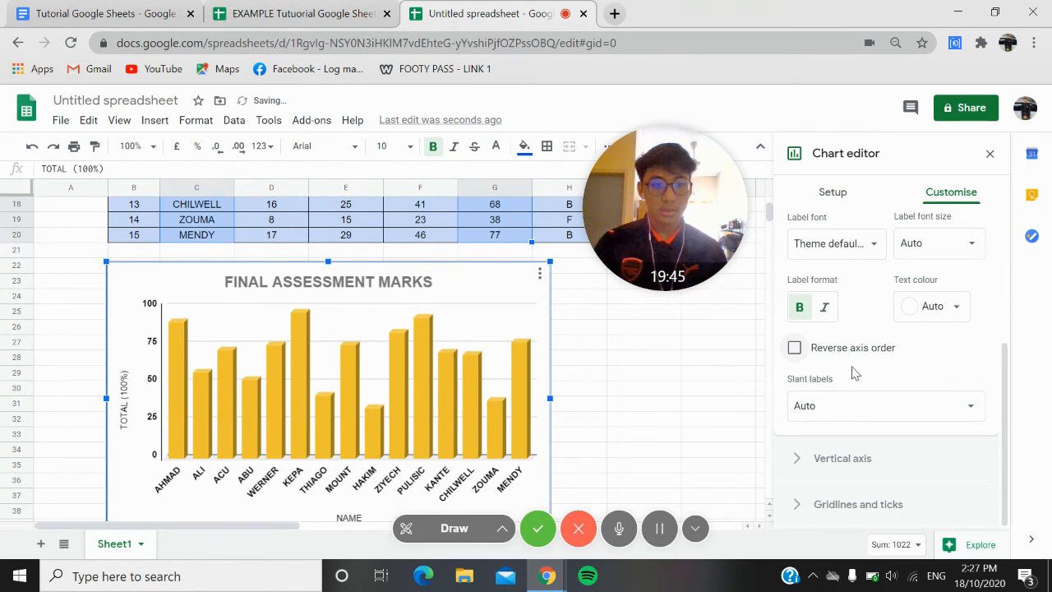
pyautogui.scroll(1, 908, 402)
pyautogui.scroll(1, 908, 415)
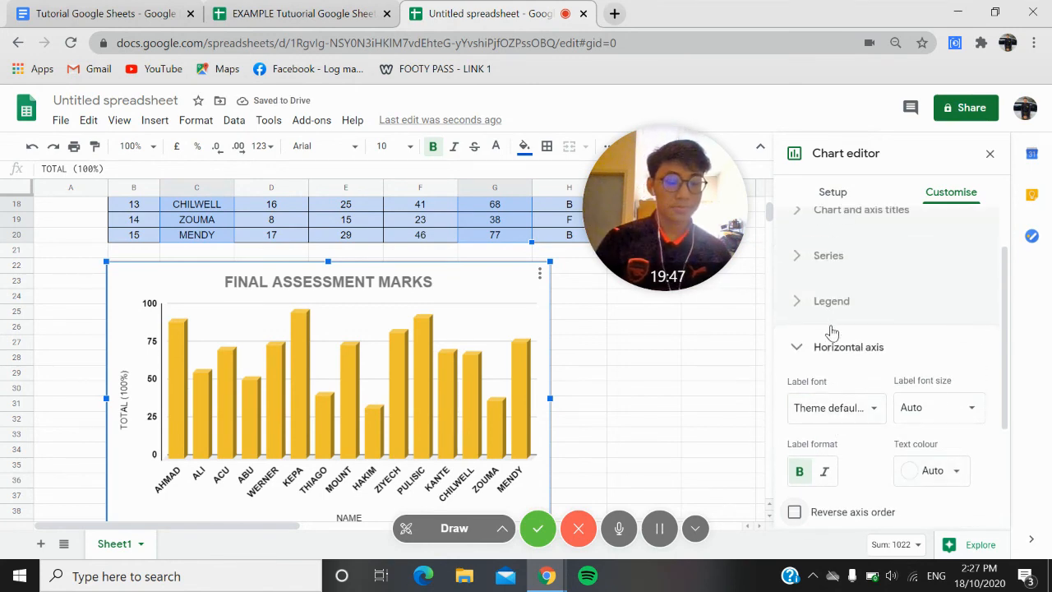
pyautogui.scroll(-2, 830, 386)
pyautogui.scroll(-1, 645, 350)
pyautogui.scroll(1, 653, 357)
pyautogui.scroll(-1, 641, 362)
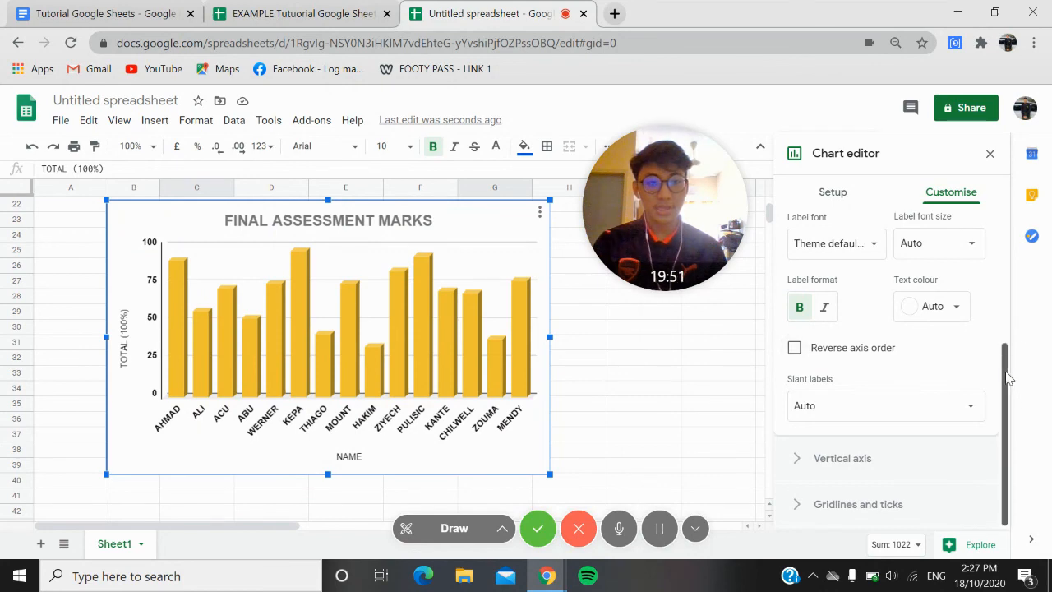
pyautogui.scroll(1, 1012, 387)
pyautogui.scroll(1, 661, 370)
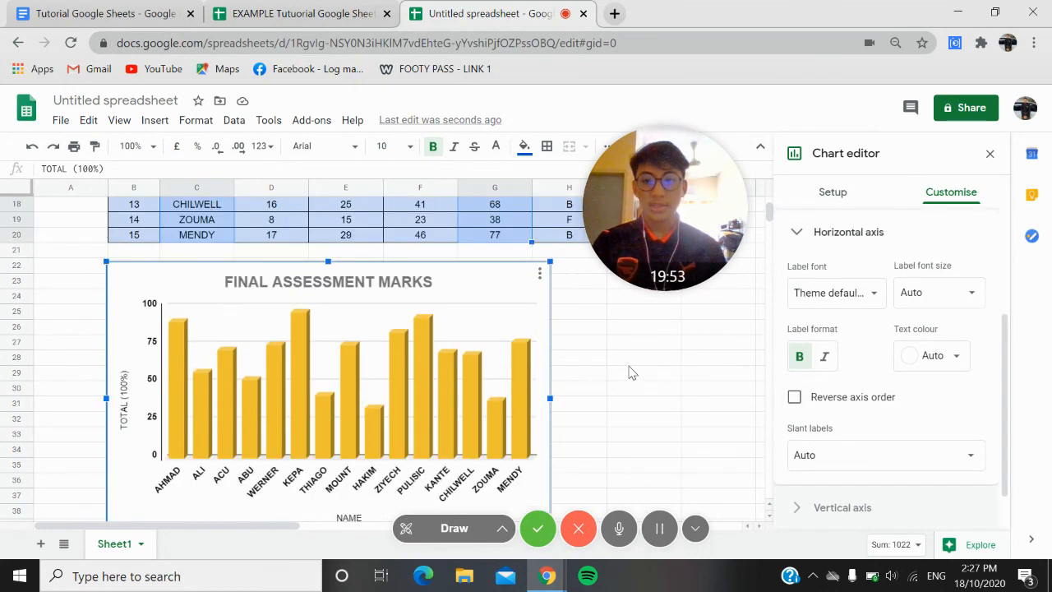
# Close the chart editor and review the marks table, the statistics and the FINAL ASSESSMENT MARKS chart.
pyautogui.scroll(4, 631, 372)
pyautogui.click(639, 372)
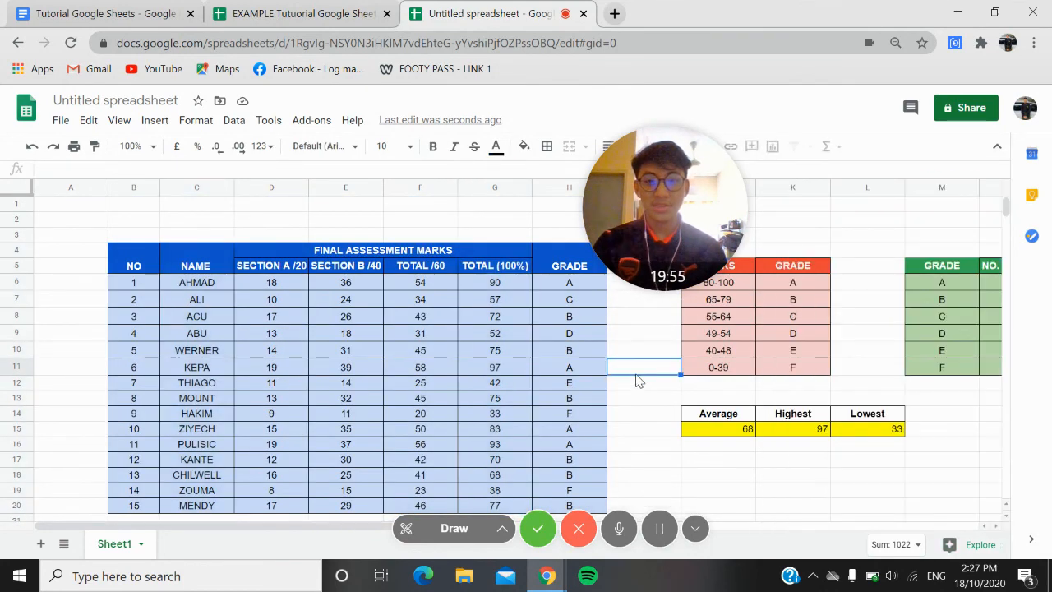
pyautogui.scroll(-4, 640, 382)
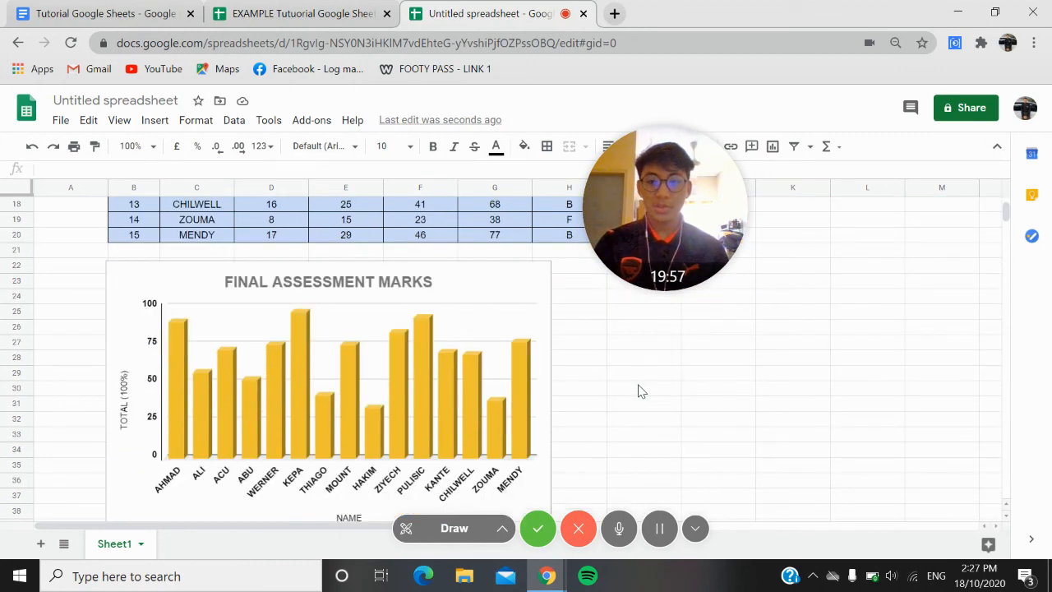
pyautogui.scroll(-1, 641, 391)
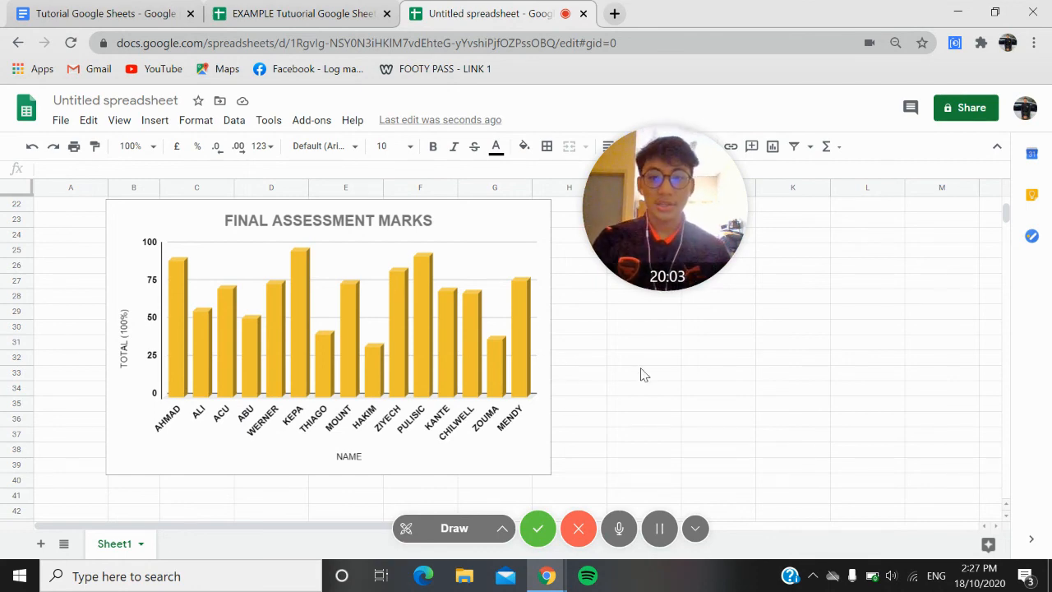
pyautogui.scroll(5, 576, 368)
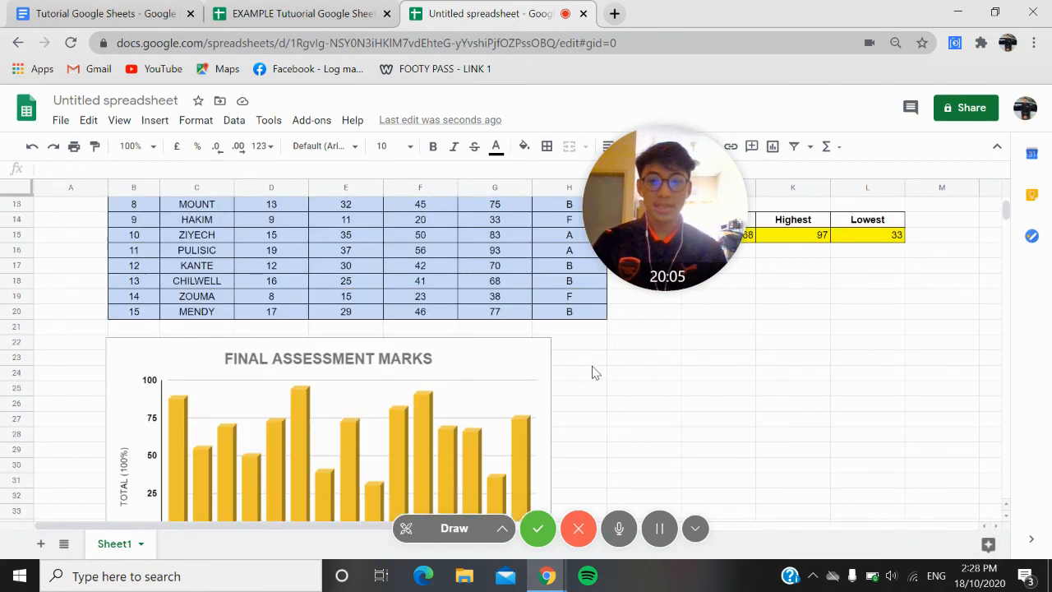
pyautogui.scroll(-4, 596, 370)
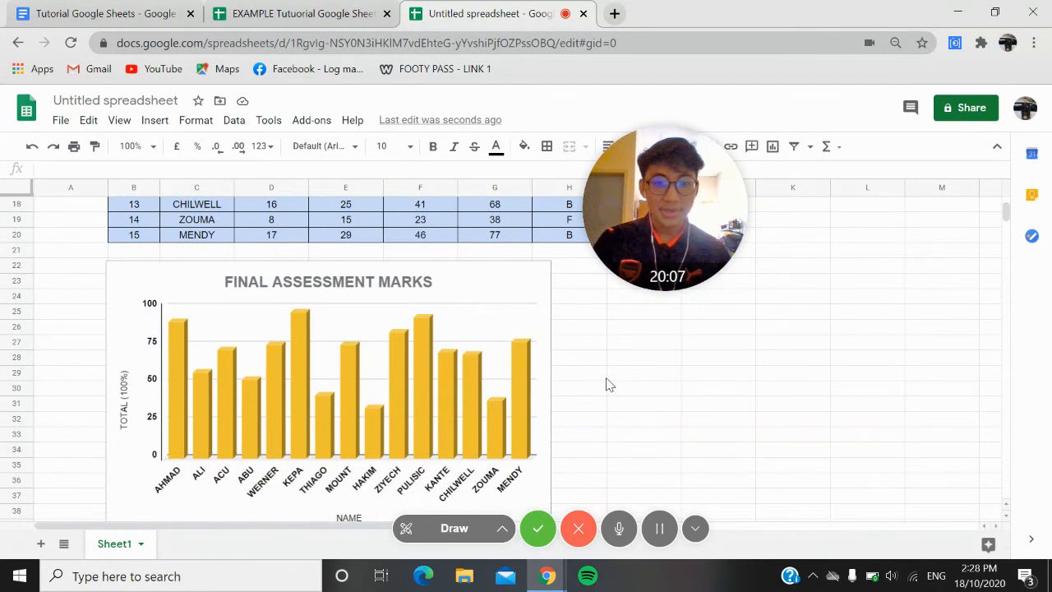